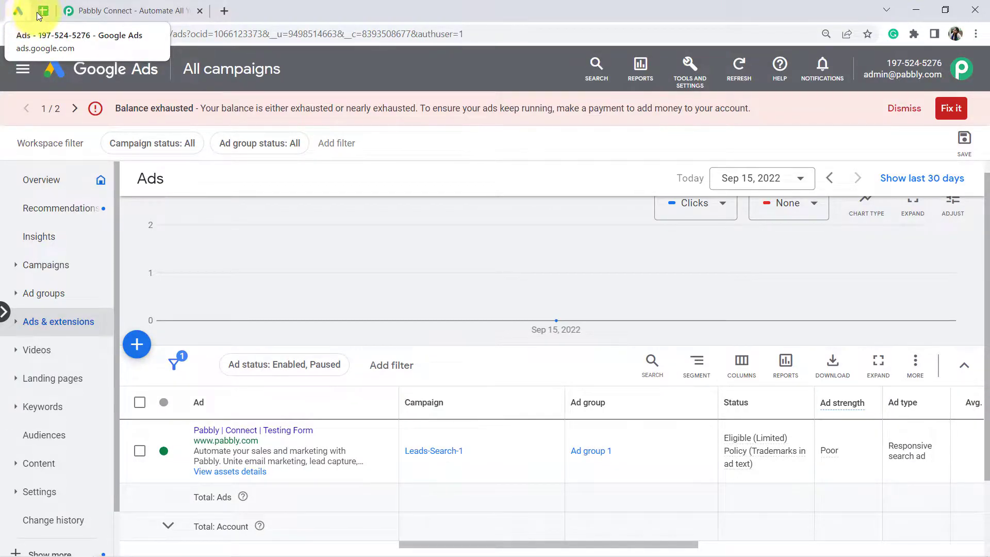
Check the travel enquiries spreadsheet, then move on to the Pabbly Connect website.
left_click(41, 15)
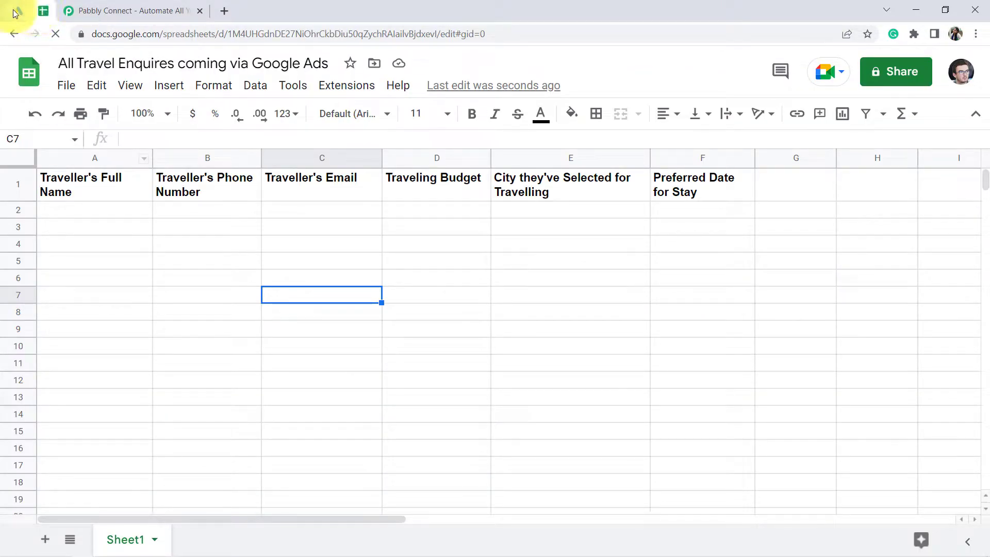
left_click(17, 14)
left_click(36, 14)
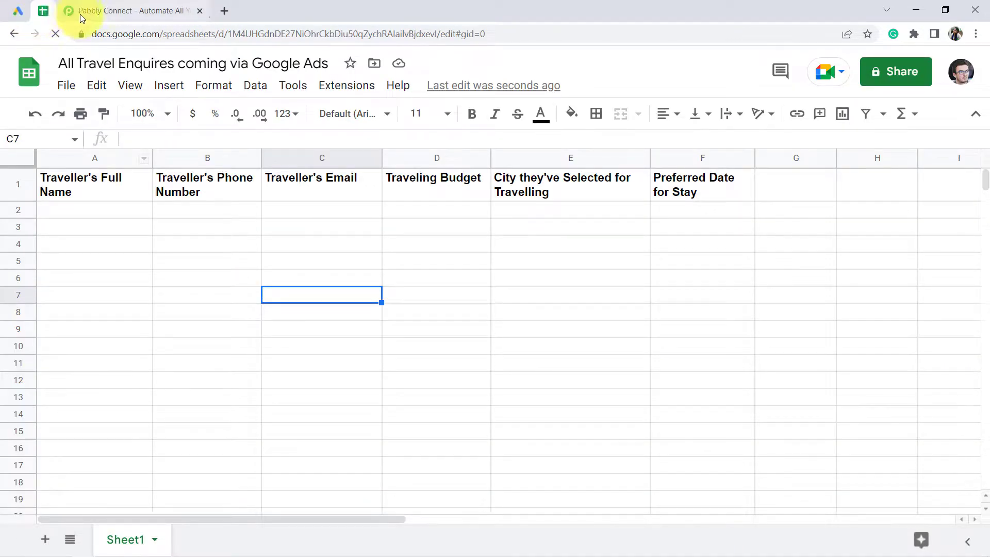
left_click(101, 10)
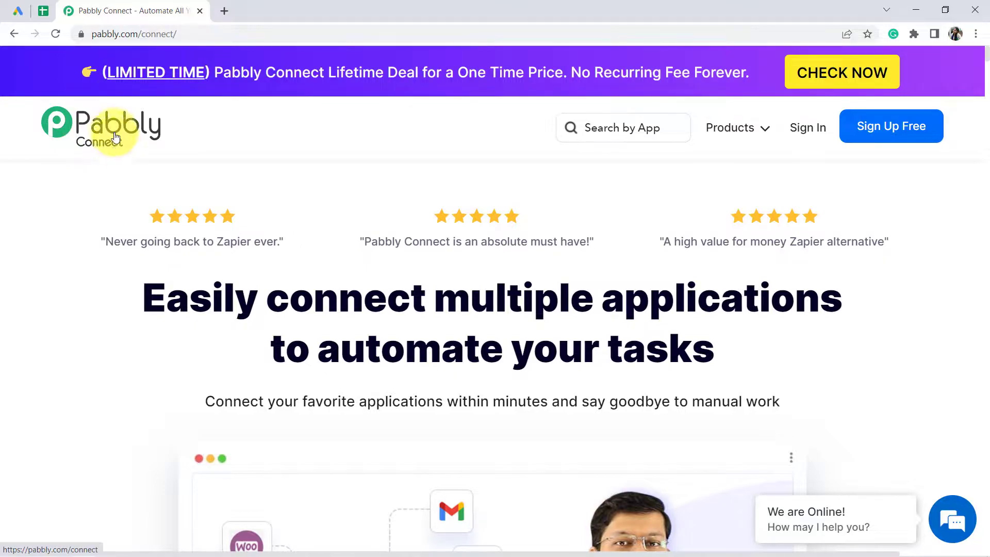
Sign in to Pabbly and open the Pabbly Connect workflow dashboard from All Apps.
left_click_drag(106, 34, 148, 34)
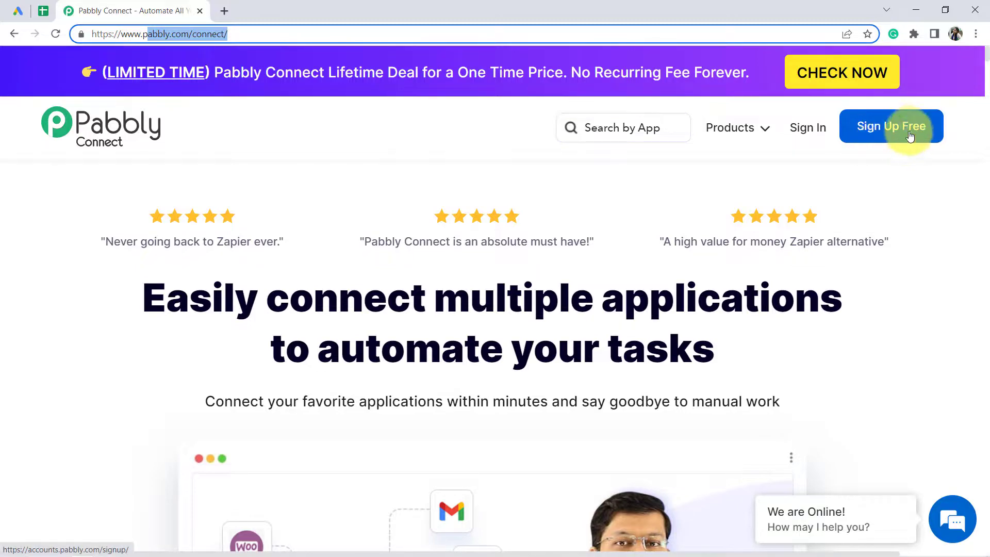
left_click(819, 129)
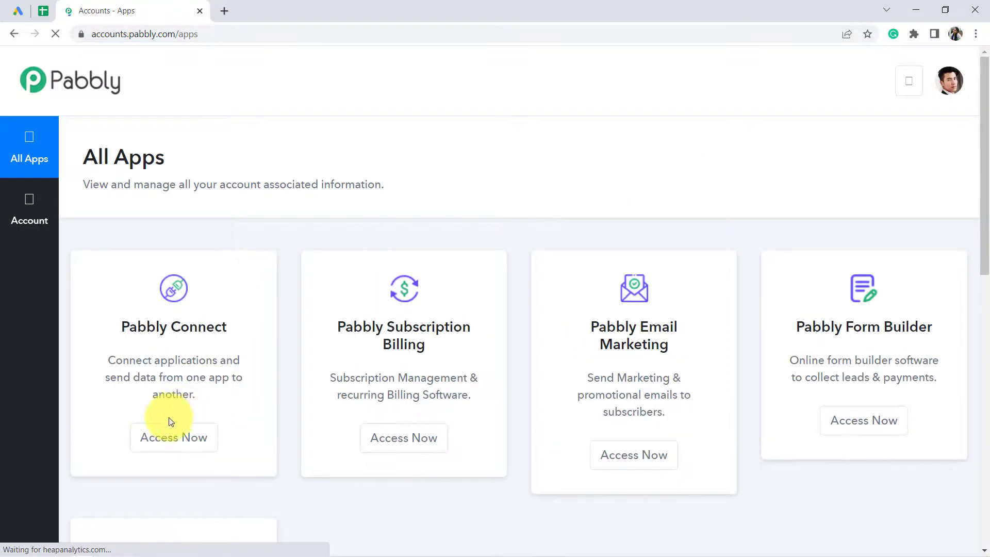
left_click(153, 441)
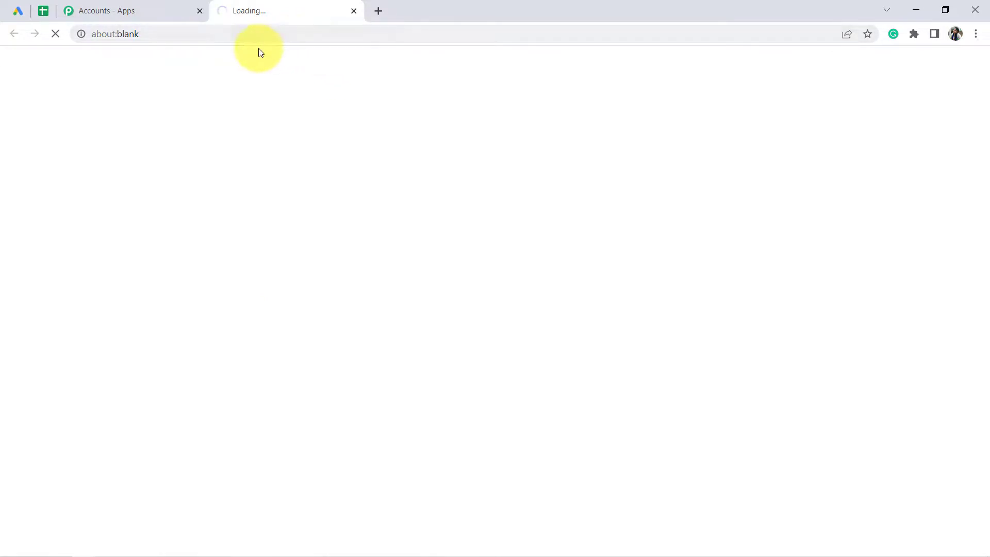
double_click(187, 34)
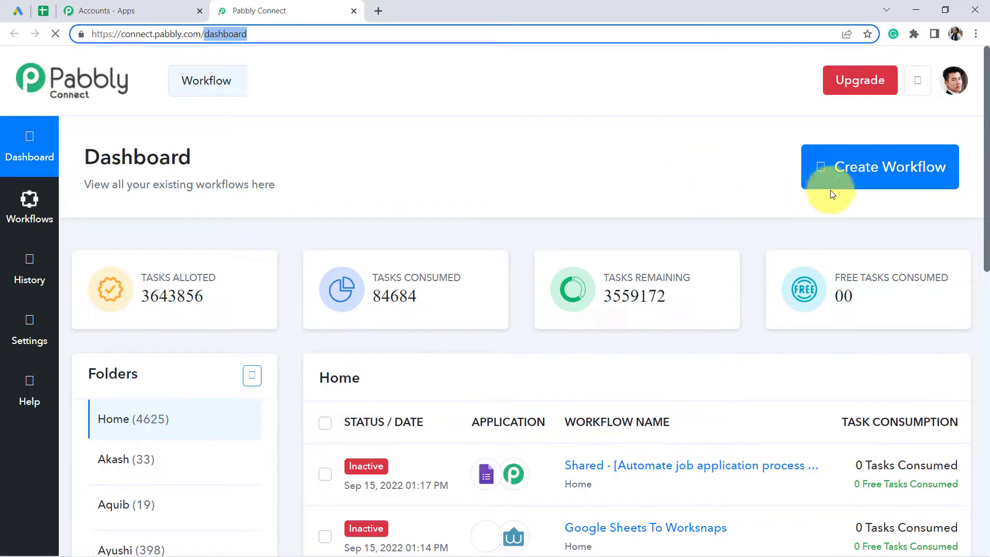
Create a workflow named 'Add Google Leads to Google Sheets in real-time'.
left_click(870, 173)
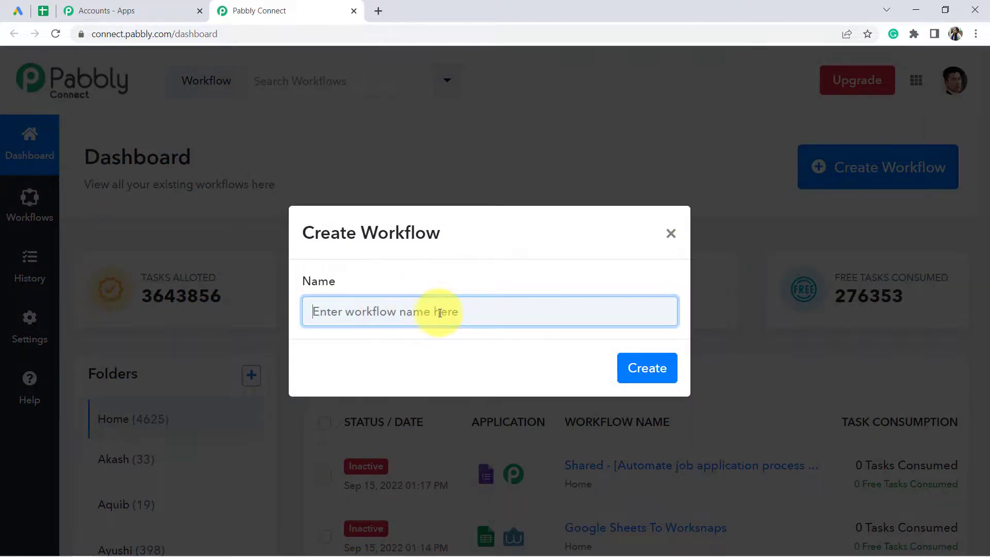
type("Add Google Leads to Google Sheets in real-time")
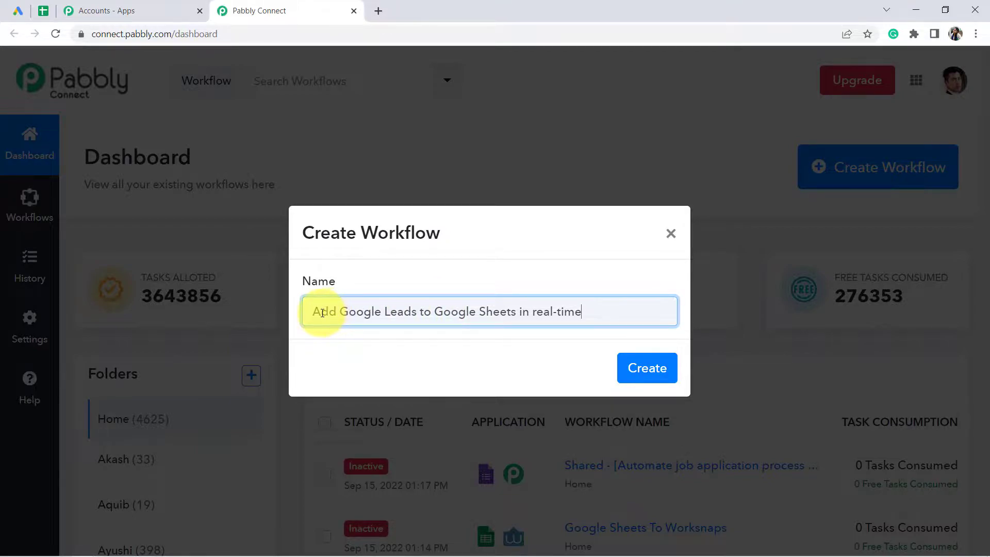
left_click_drag(332, 315, 534, 317)
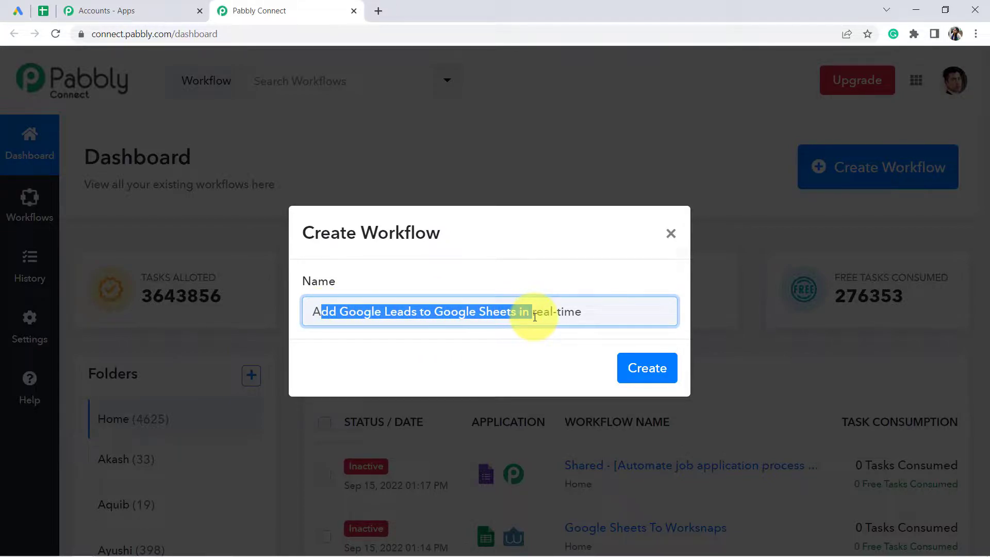
left_click(639, 367)
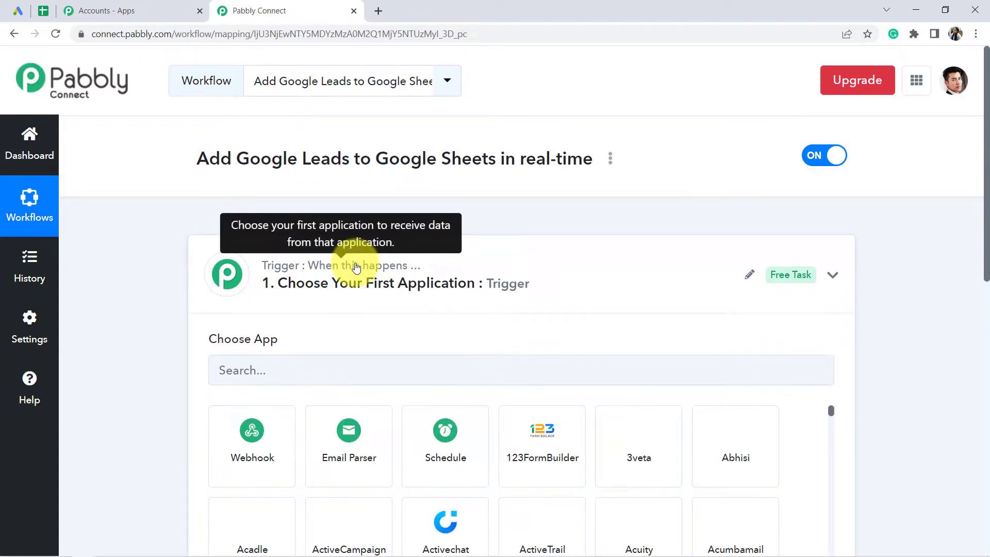
Search 'google lea' and choose Google Lead Form as the trigger app.
left_click(407, 268)
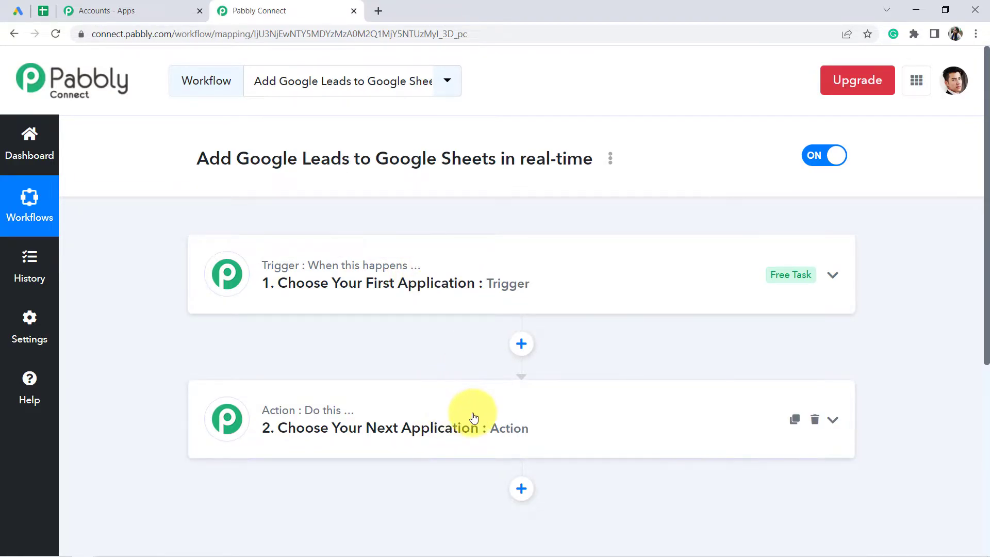
left_click(445, 304)
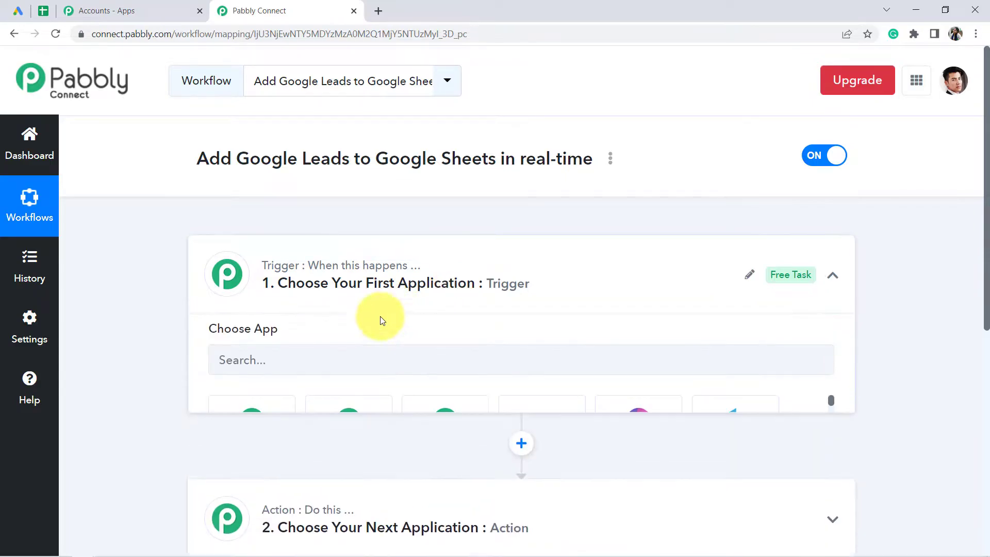
left_click(279, 364)
type("goo")
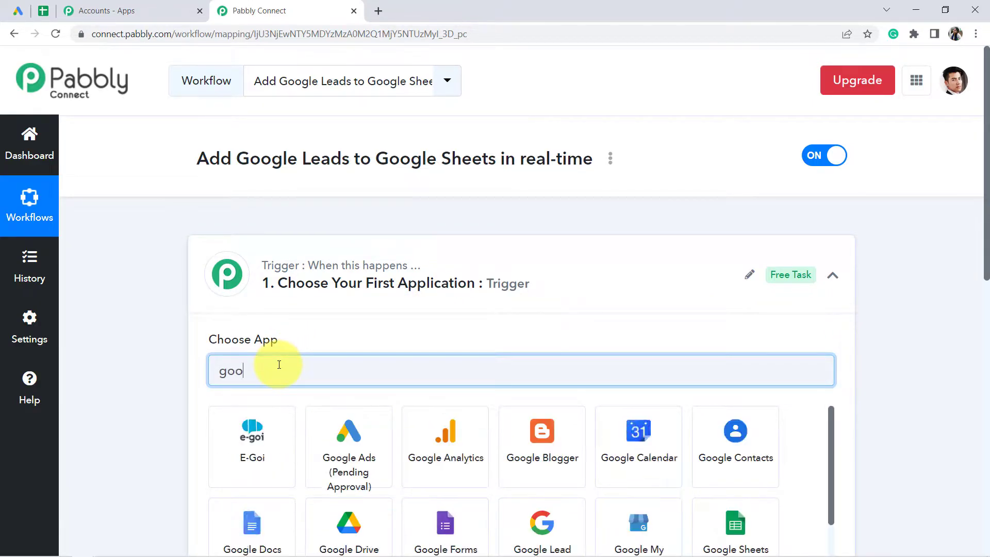
type("gle lead")
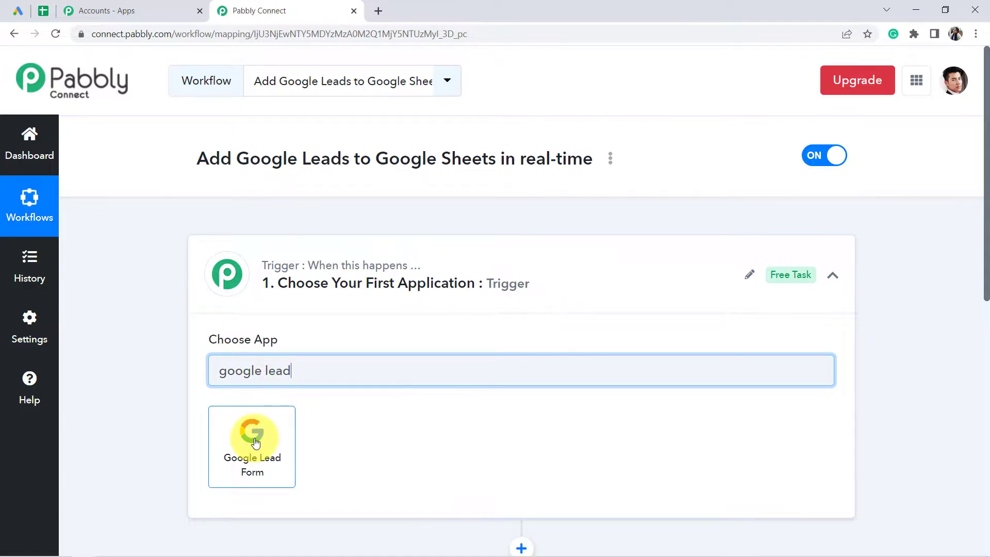
left_click(250, 430)
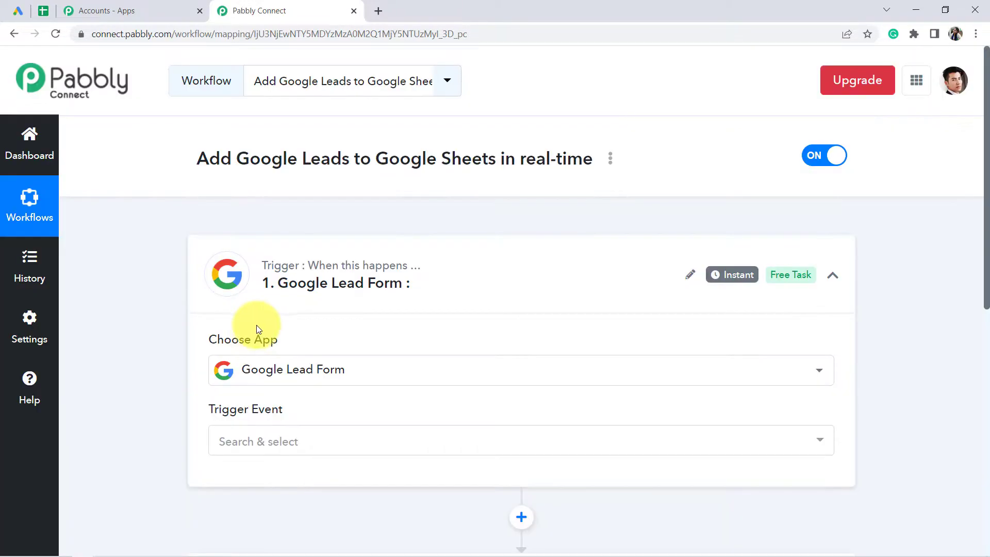
scroll(131, 308, "down", 2)
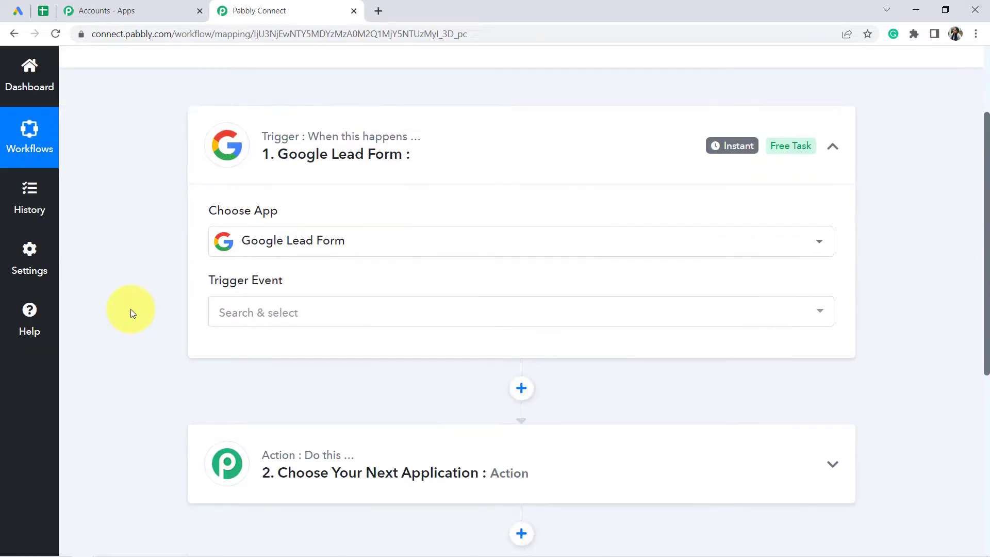
scroll(181, 338, "up", 2)
left_click(231, 445)
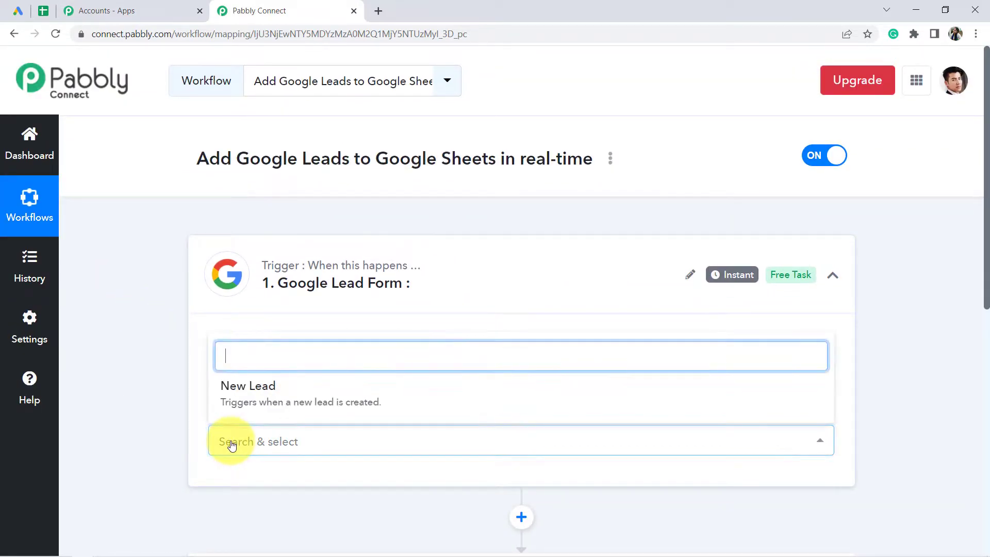
Set the trigger event to New Lead and copy its webhook URL.
left_click(246, 386)
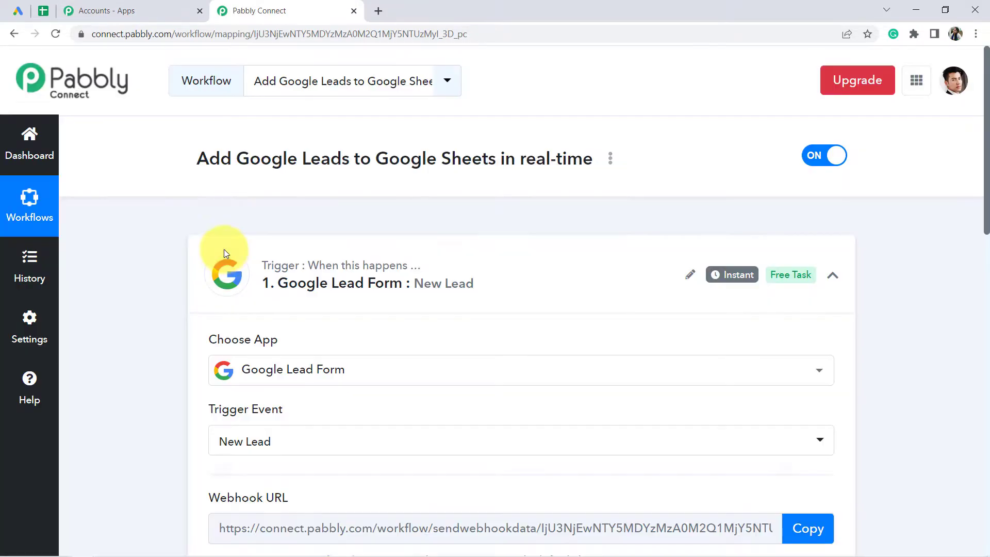
left_click_drag(986, 149, 982, 264)
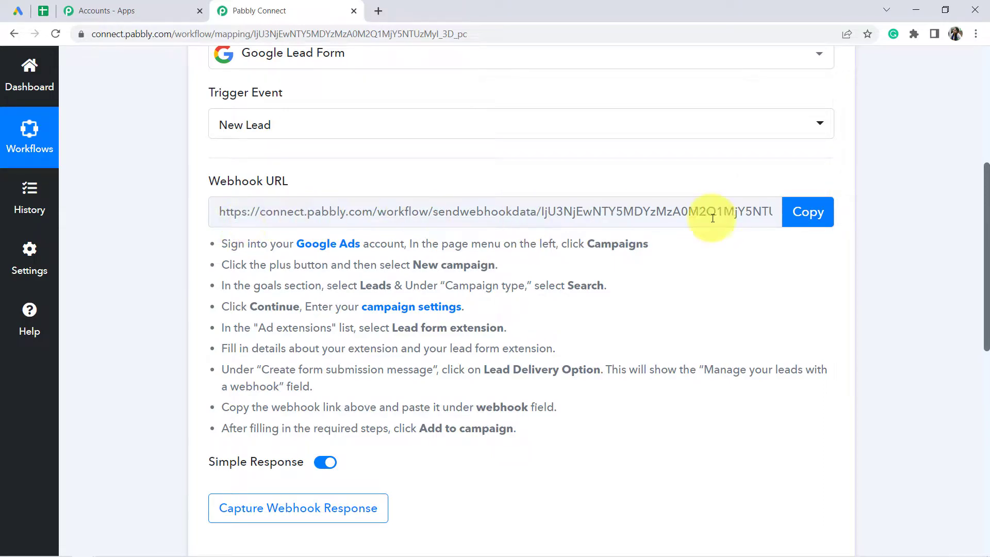
left_click(802, 220)
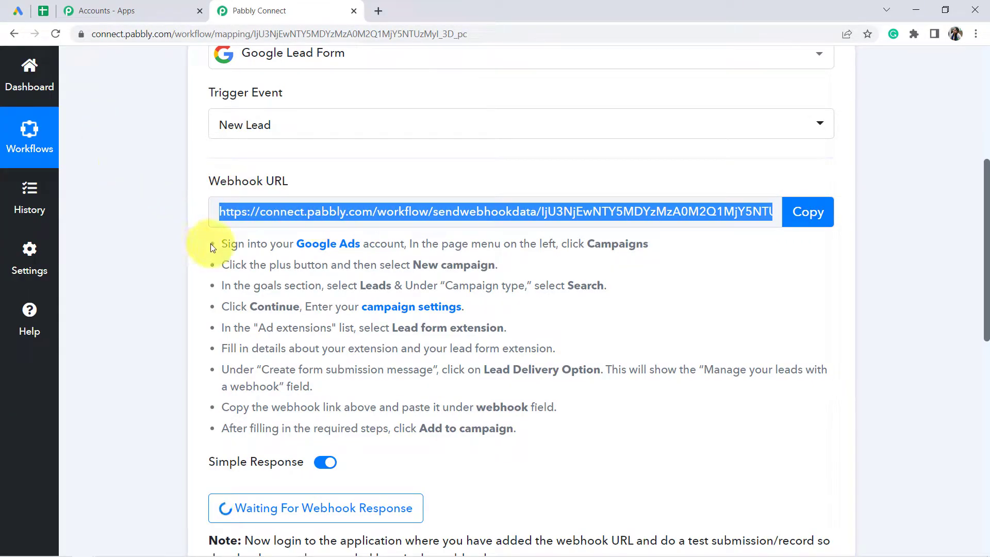
Read the Google Ads setup instructions, then return to the Google Ads Extensions page.
left_click_drag(216, 243, 481, 428)
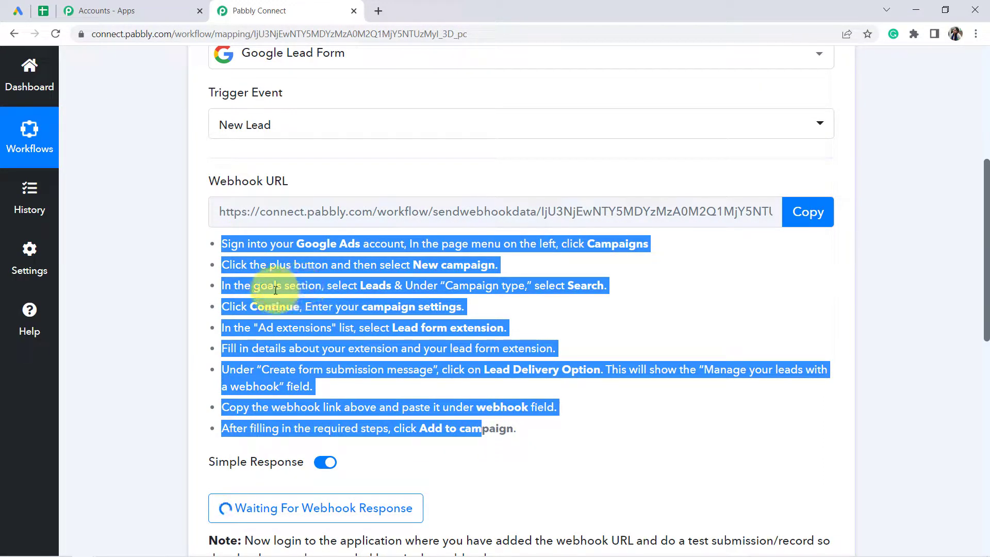
left_click(253, 286)
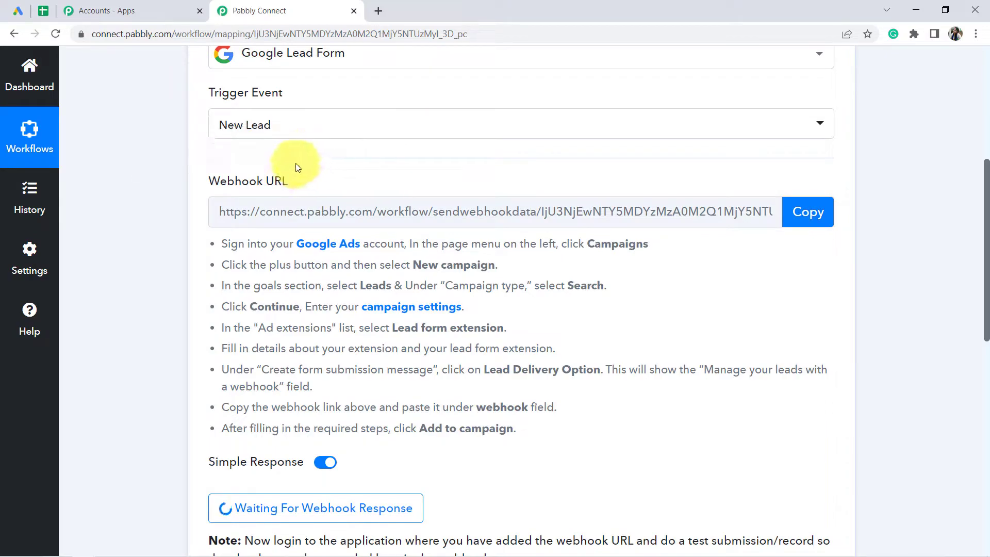
scroll(268, 227, "up", 1)
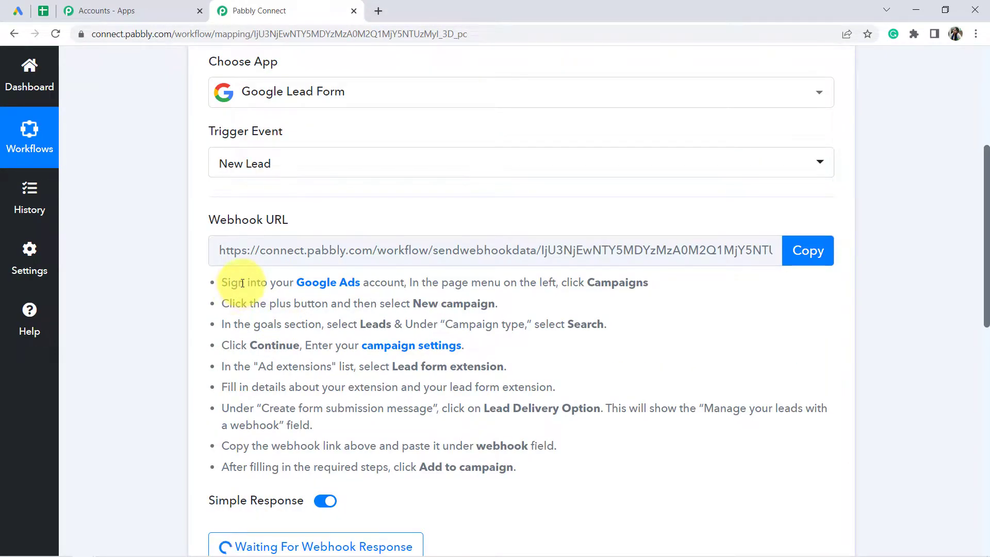
left_click_drag(244, 282, 388, 283)
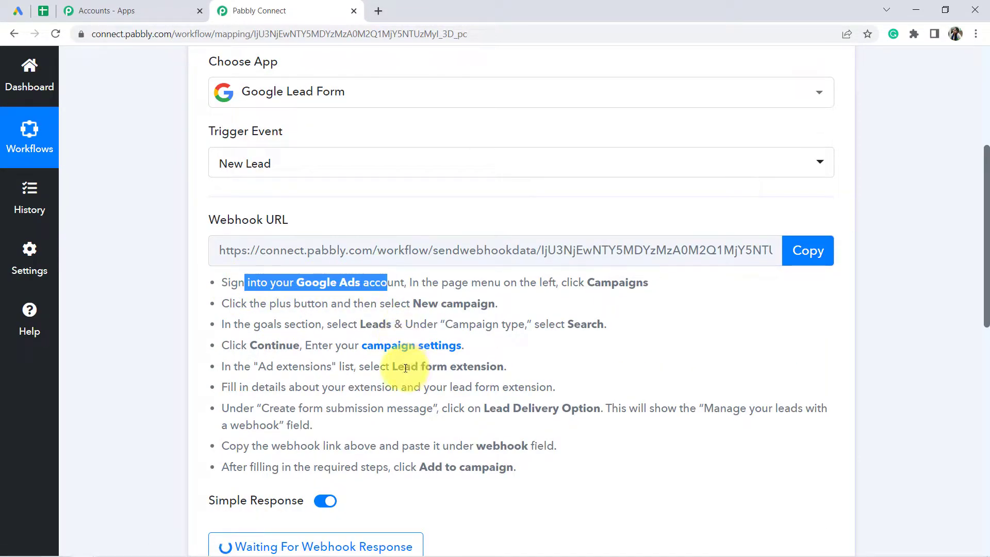
left_click_drag(405, 366, 502, 366)
left_click(18, 10)
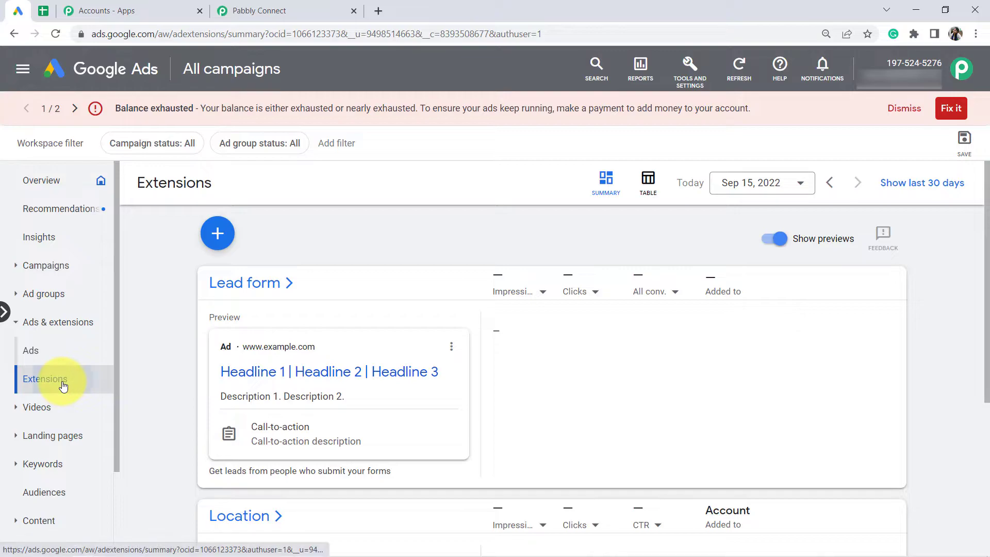
Add a lead form extension at campaign level with a newly created lead form.
left_click(217, 235)
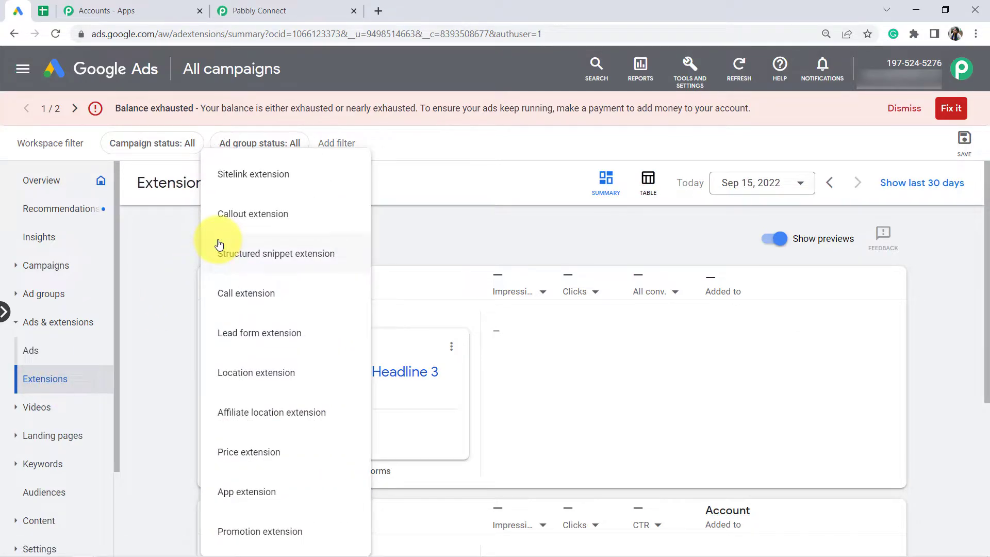
left_click(277, 337)
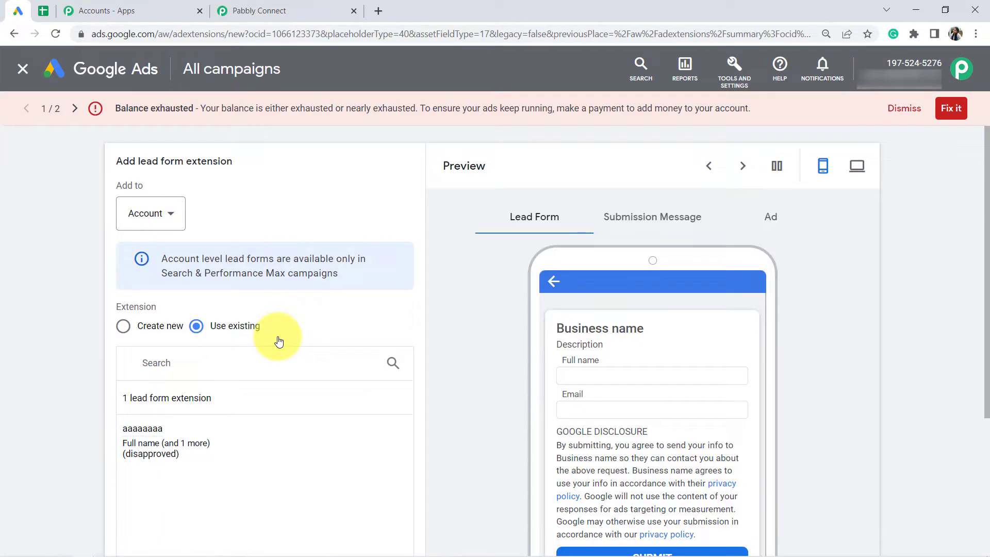
left_click(154, 227)
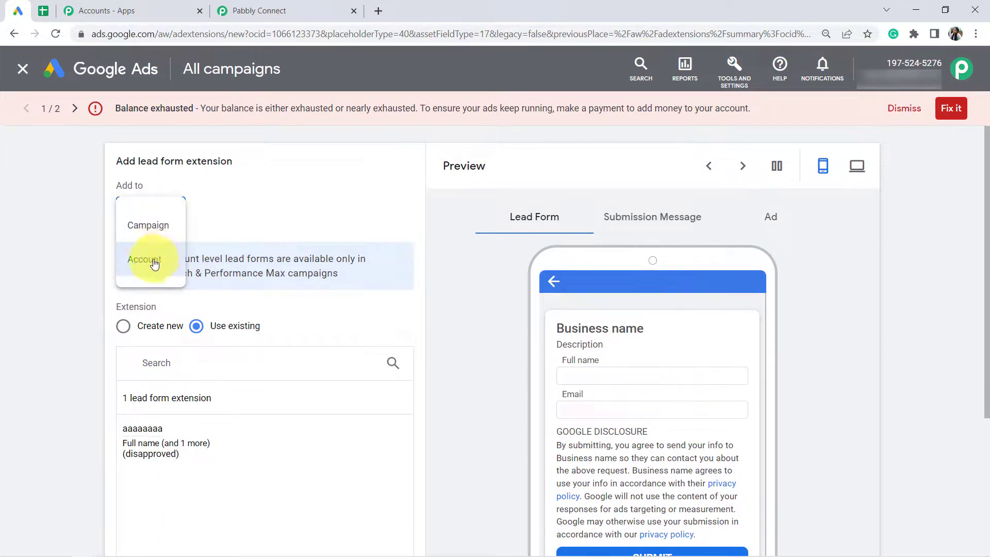
left_click(142, 228)
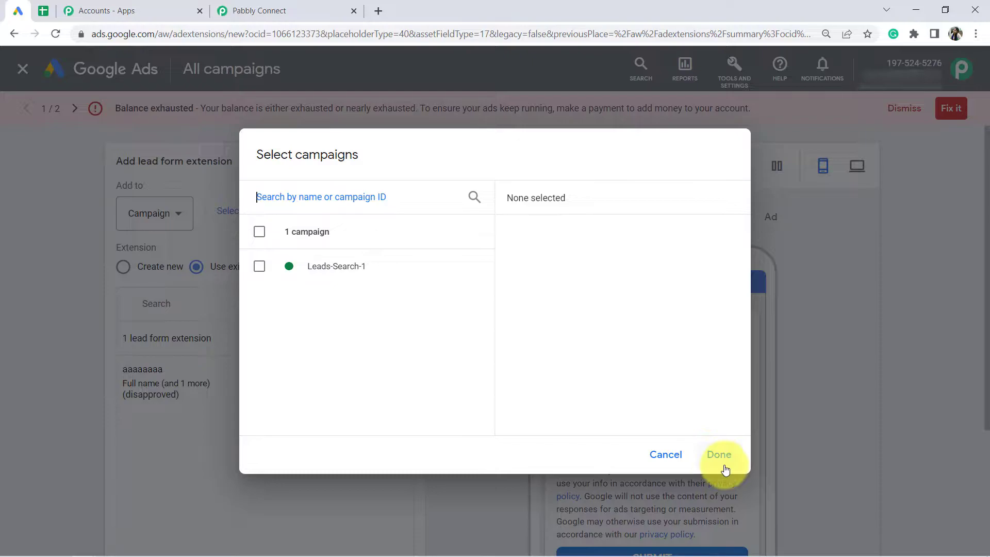
left_click(719, 454)
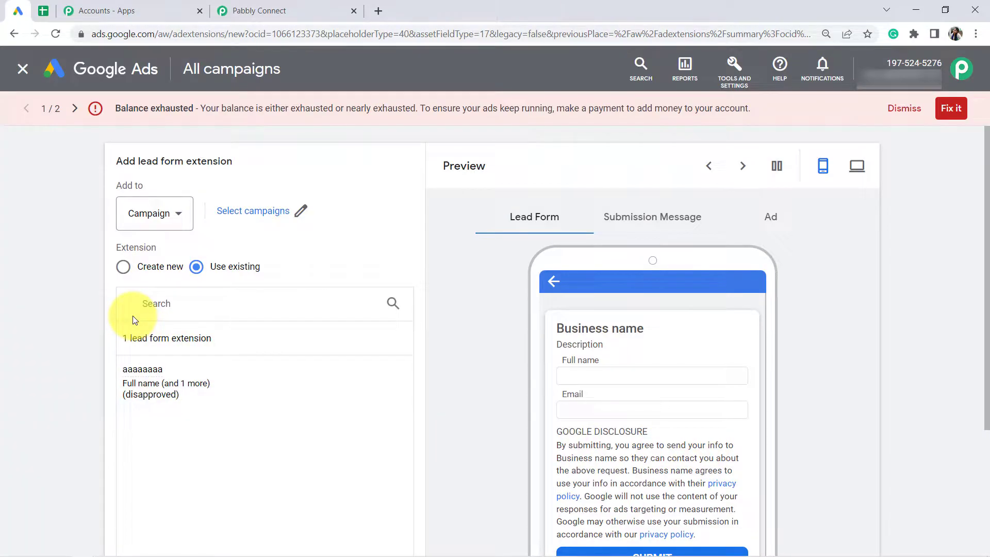
left_click(126, 268)
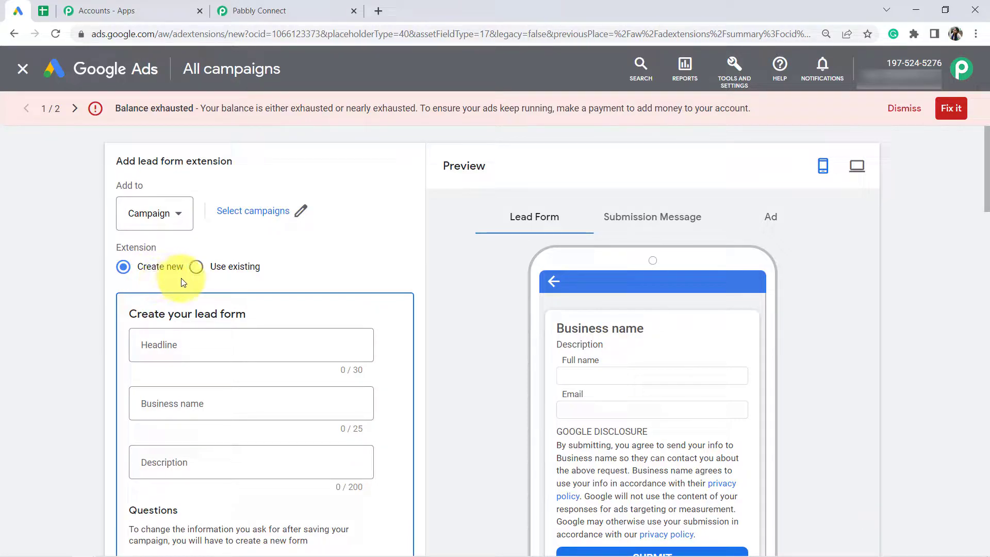
left_click_drag(987, 207, 987, 227)
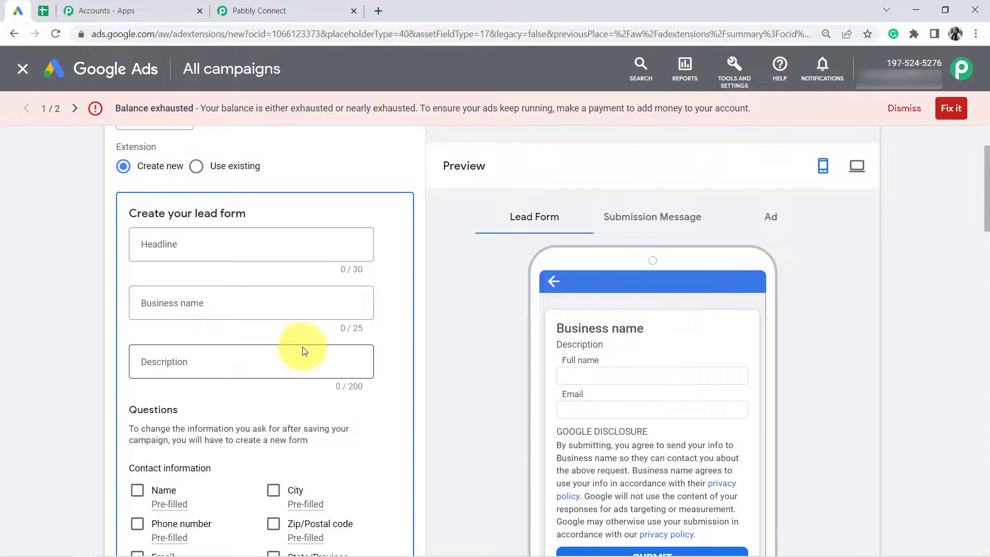
left_click(182, 255)
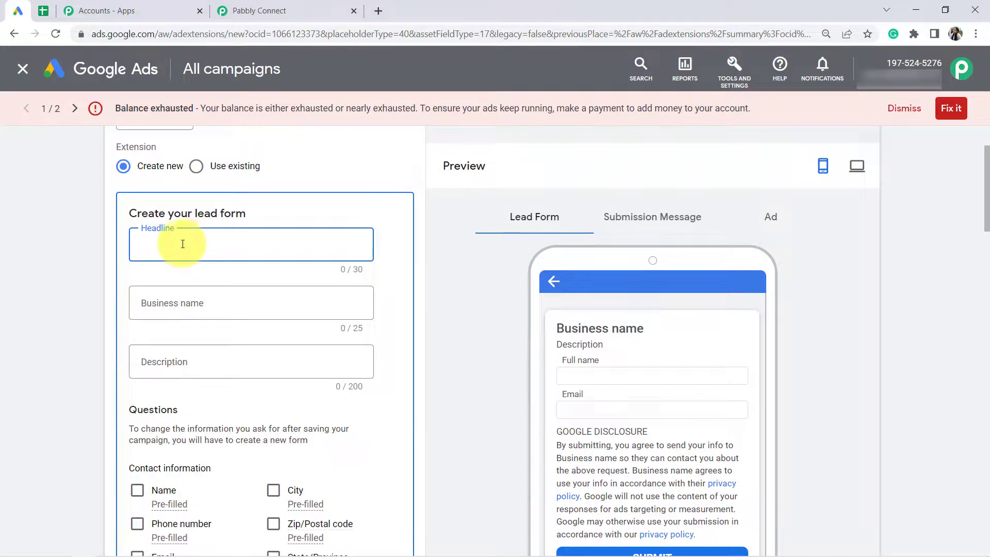
Copy 'Travel Booking Form' from the notes into the form headline.
left_click(129, 547)
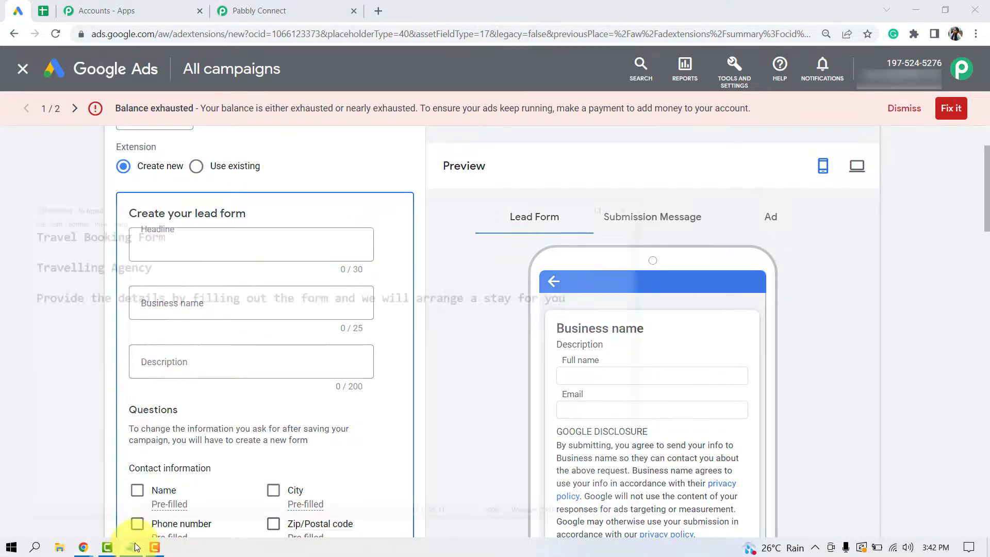
left_click(175, 154)
left_click_drag(177, 153, 31, 159)
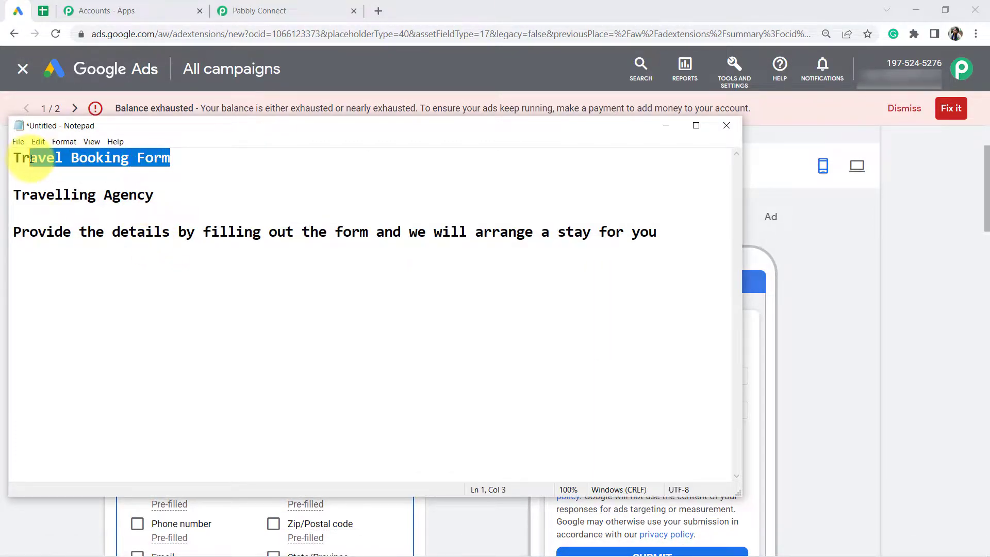
left_click(840, 396)
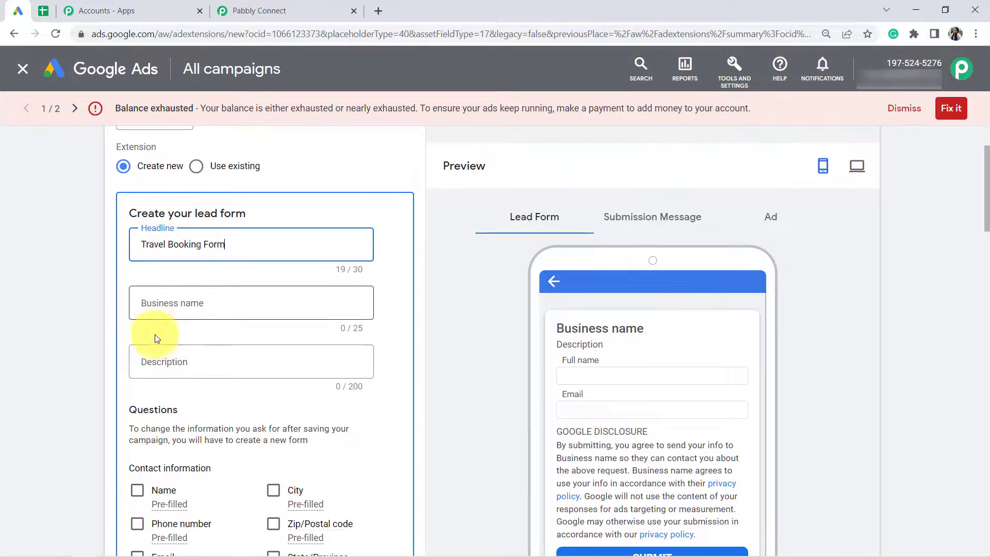
Copy 'Travelling Agency' from the notes into the Business name field.
mouse_move(172, 549)
left_click(143, 549)
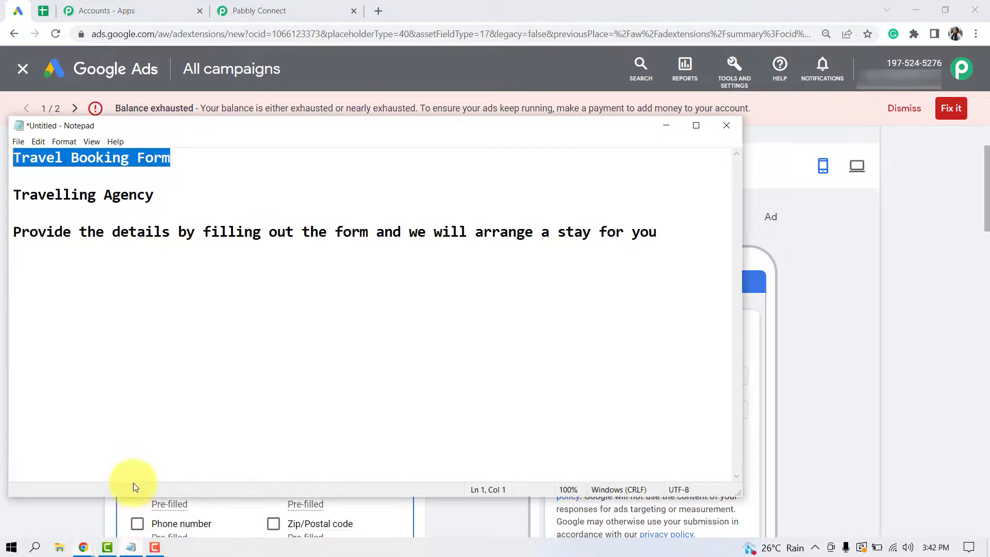
left_click_drag(165, 195, 7, 194)
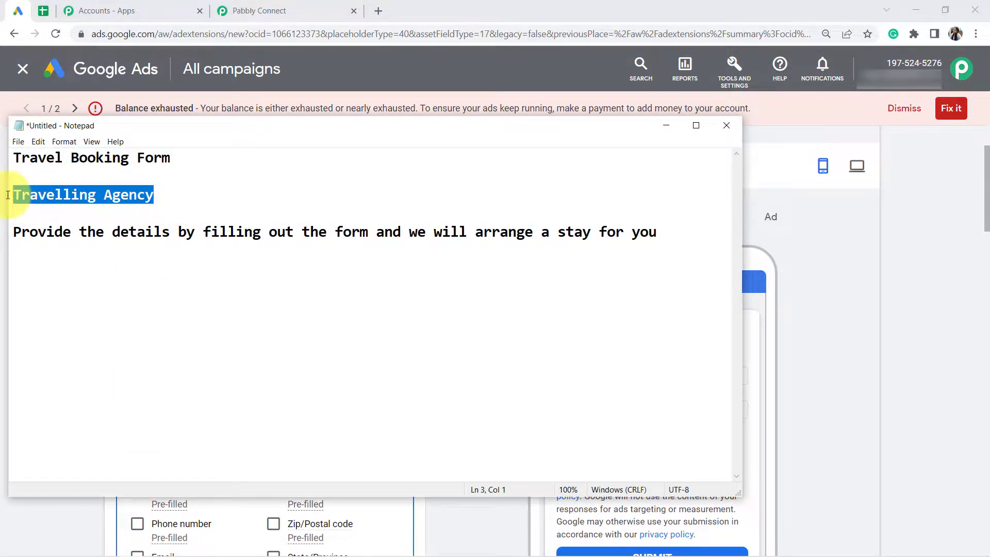
left_click(817, 342)
left_click(181, 294)
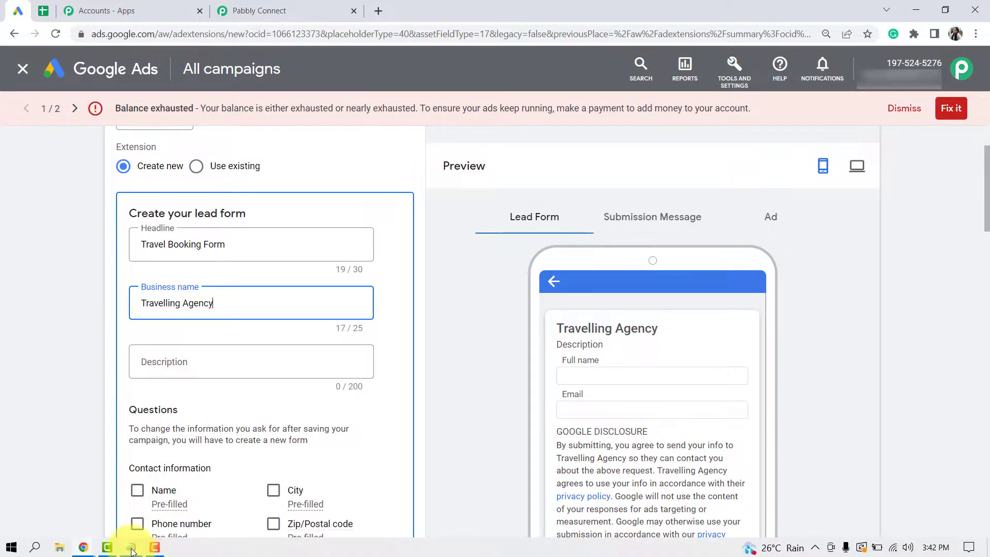
Paste the prepared description about arranging a stay into the Description field.
left_click(133, 548)
left_click(154, 232)
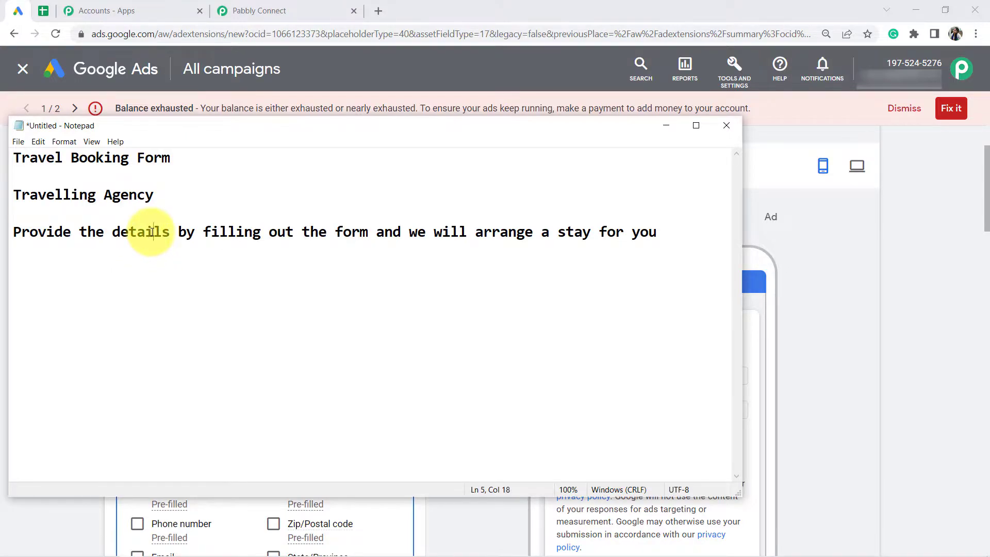
left_click_drag(674, 232, 1, 241)
key("ctrl+c")
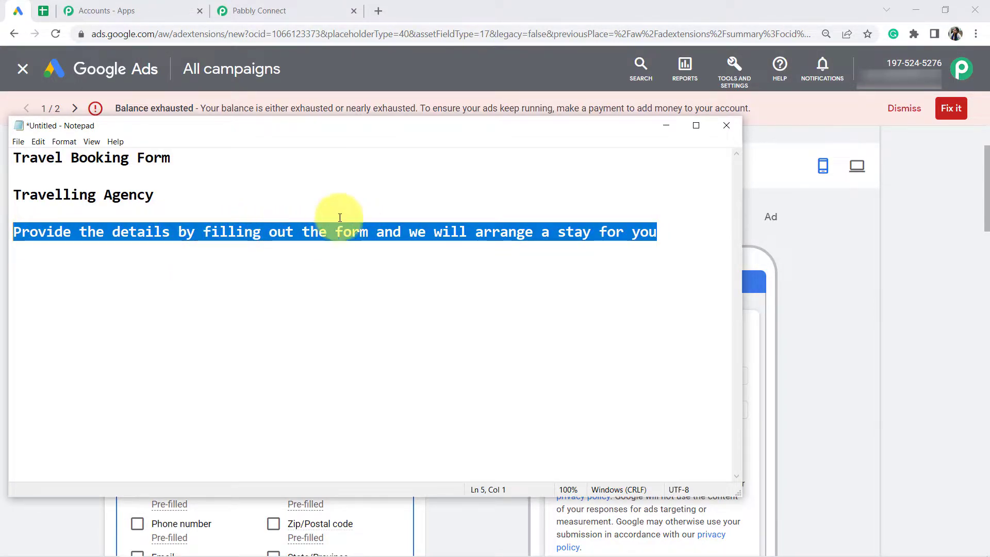
left_click(939, 424)
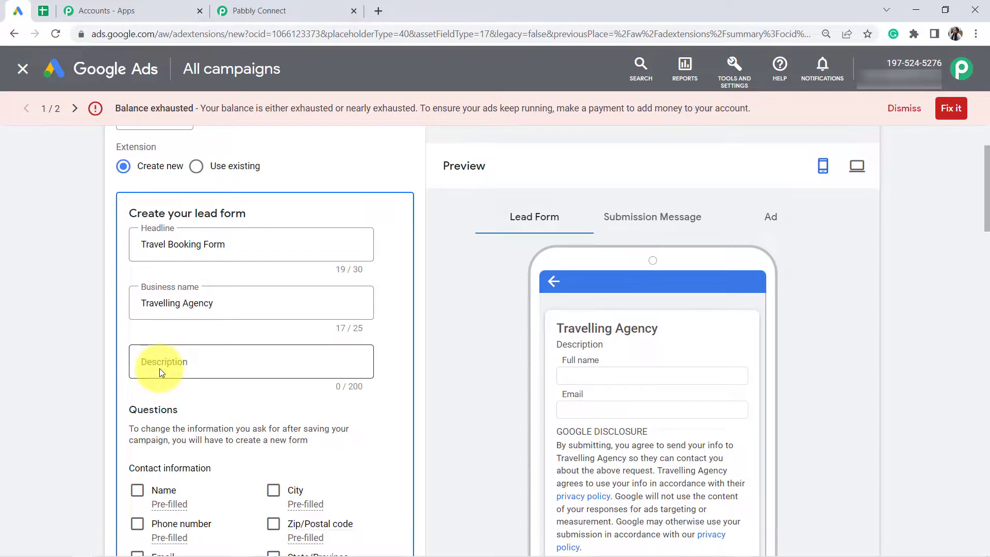
left_click(160, 372)
key("ctrl+v")
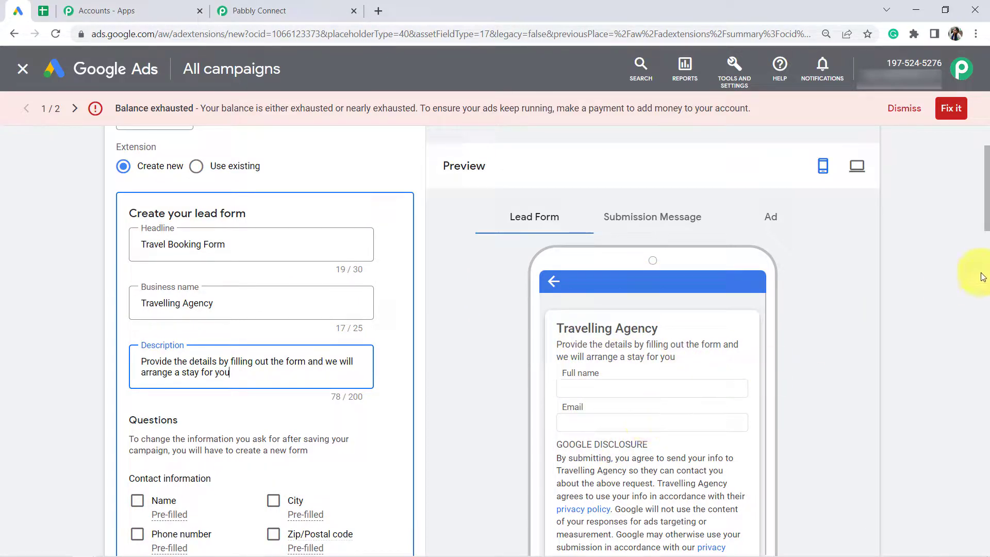
left_click_drag(986, 218, 986, 265)
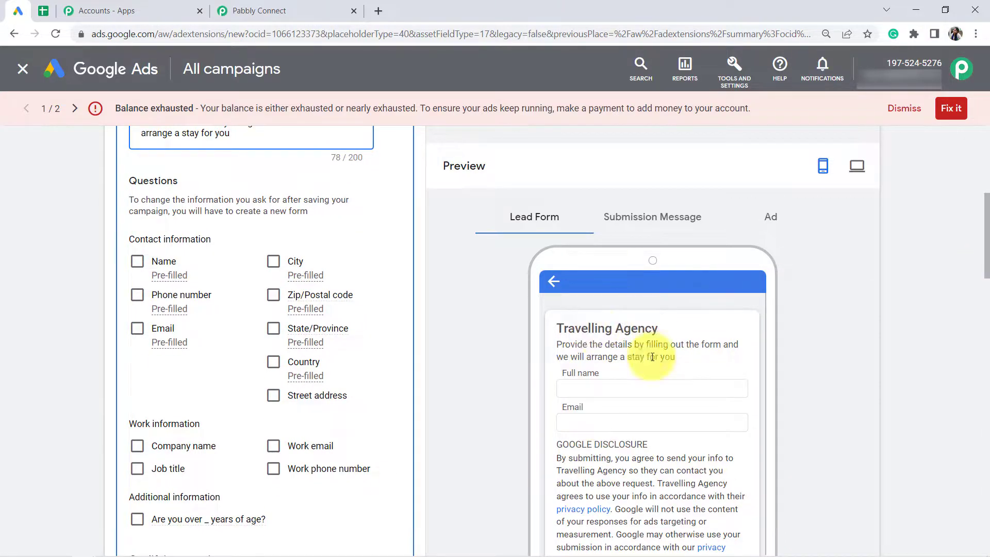
Tick Name (full name), Email and Phone number as contact information questions.
left_click(138, 261)
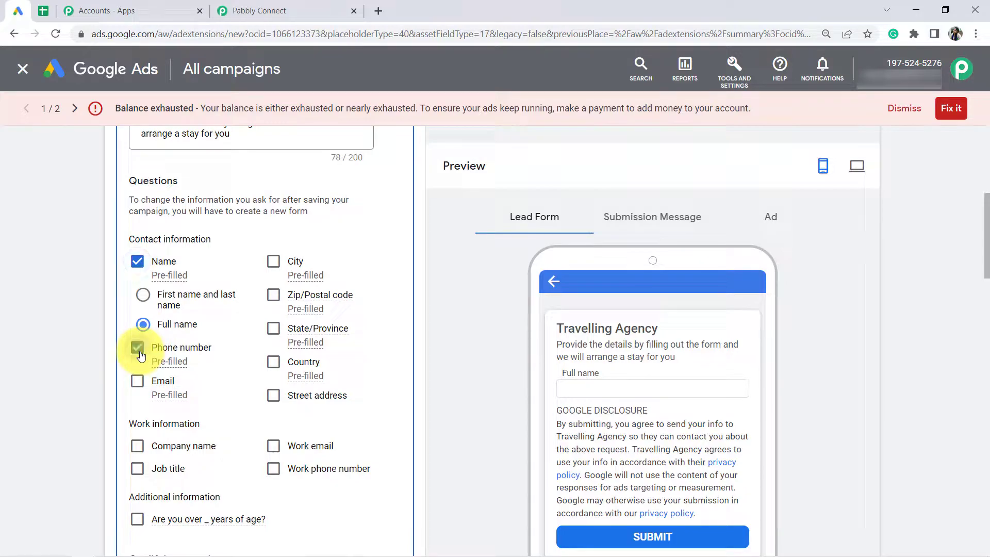
left_click(142, 391)
left_click_drag(985, 227, 979, 293)
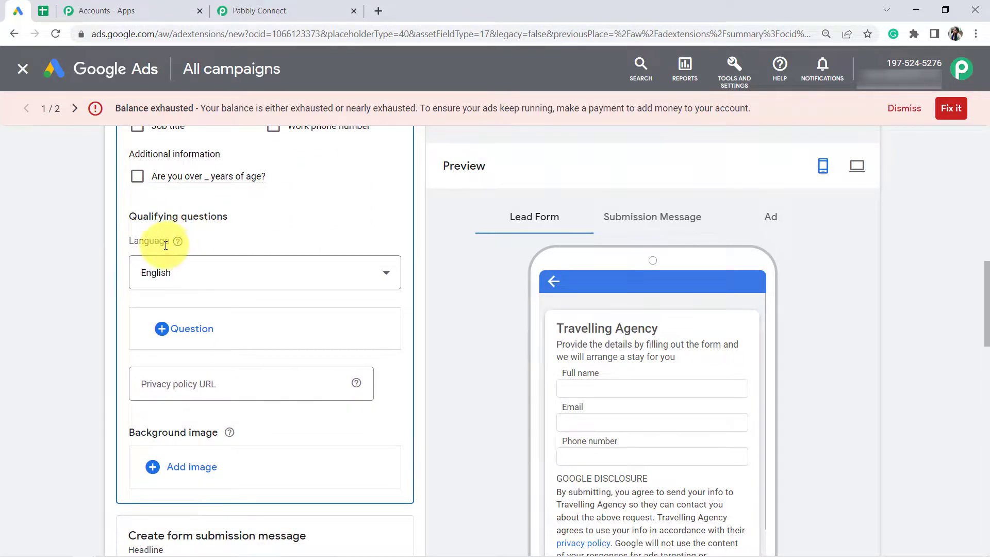
left_click(187, 329)
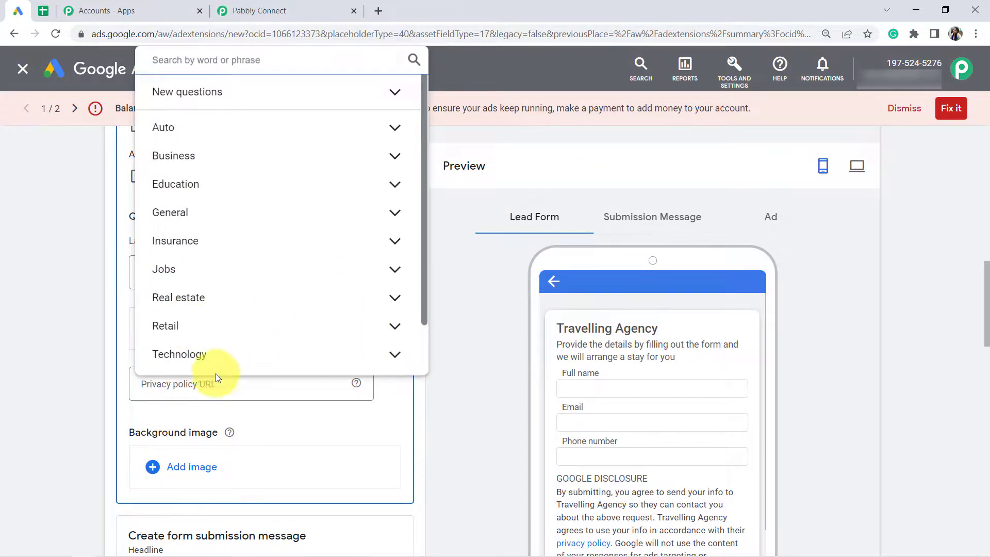
Add the 'What is your travel budget?' question from the Travel category.
left_click_drag(423, 295, 423, 353)
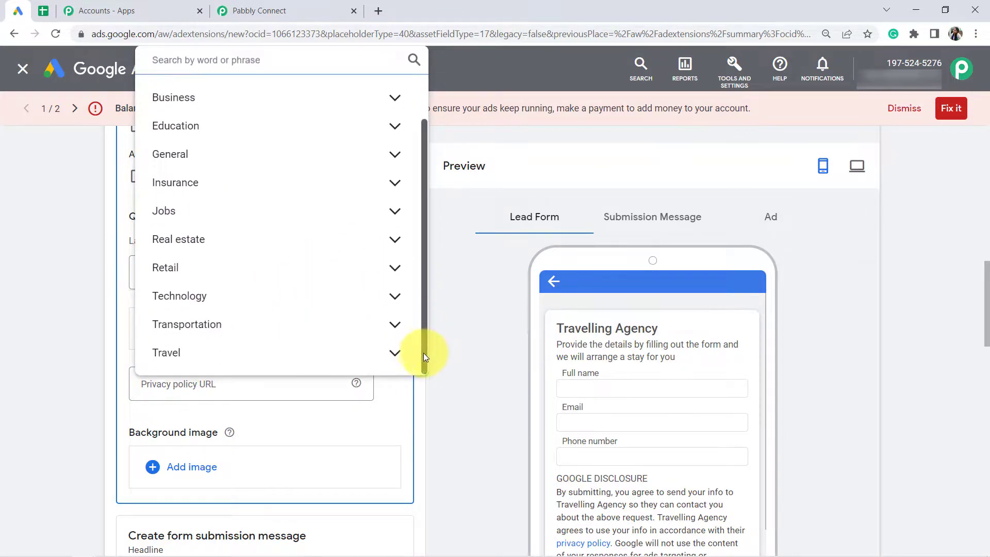
left_click(278, 361)
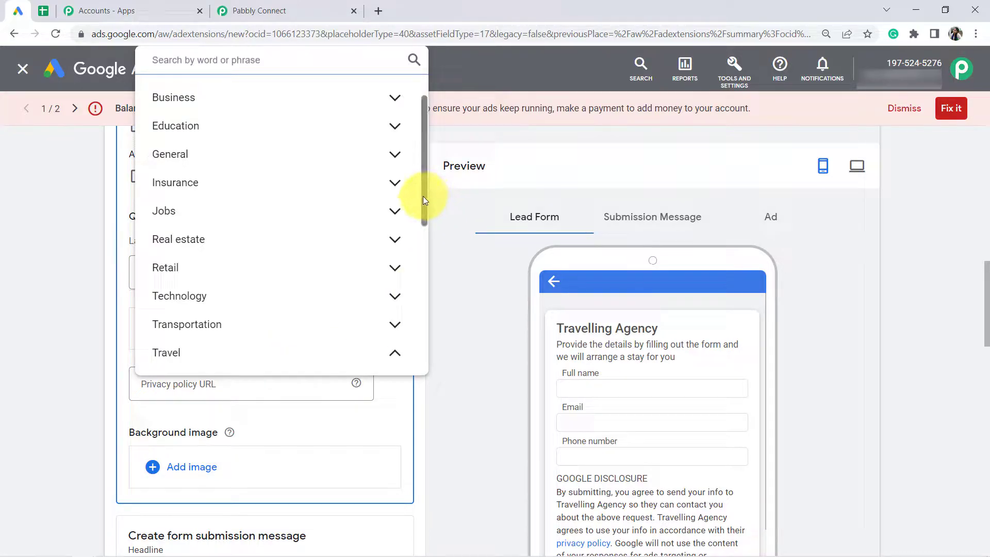
left_click_drag(422, 197, 405, 321)
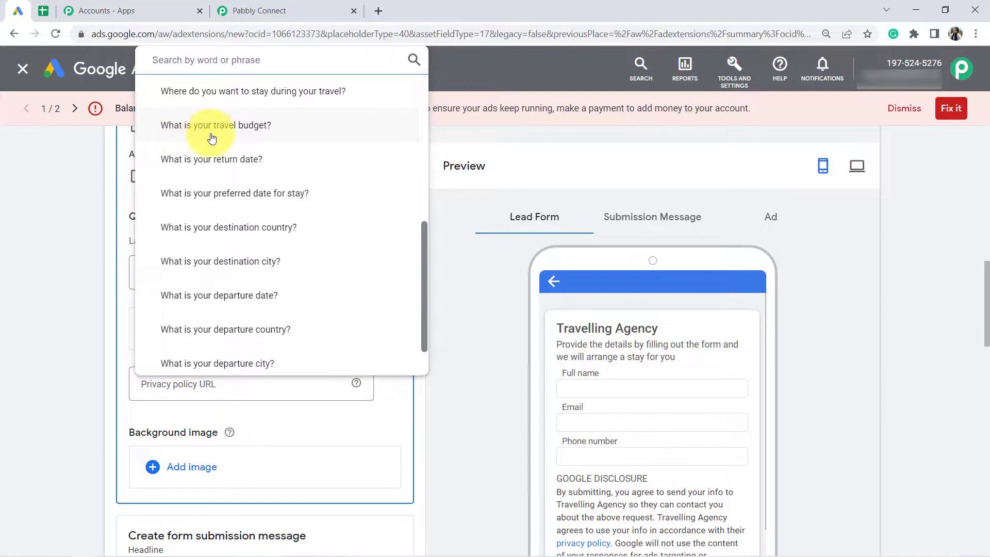
left_click(245, 135)
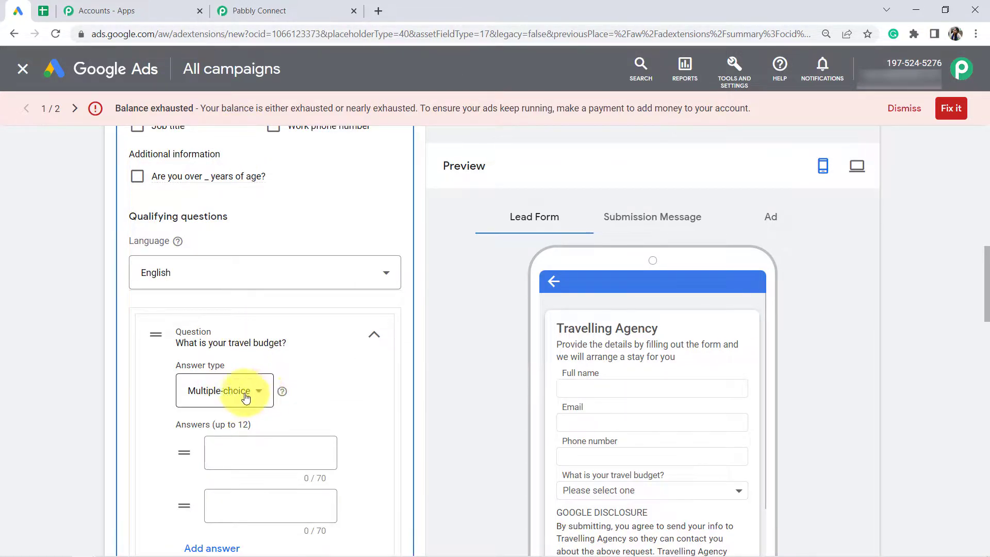
left_click_drag(986, 304, 985, 335)
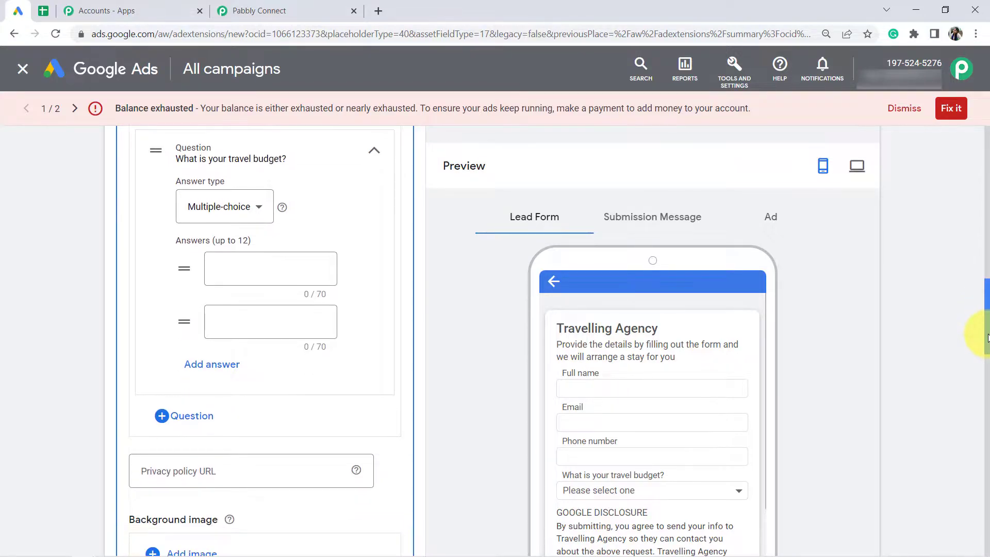
Enter three budget answers: 30K=, 50k+ and 80k+.
left_click(230, 270)
left_click(230, 320)
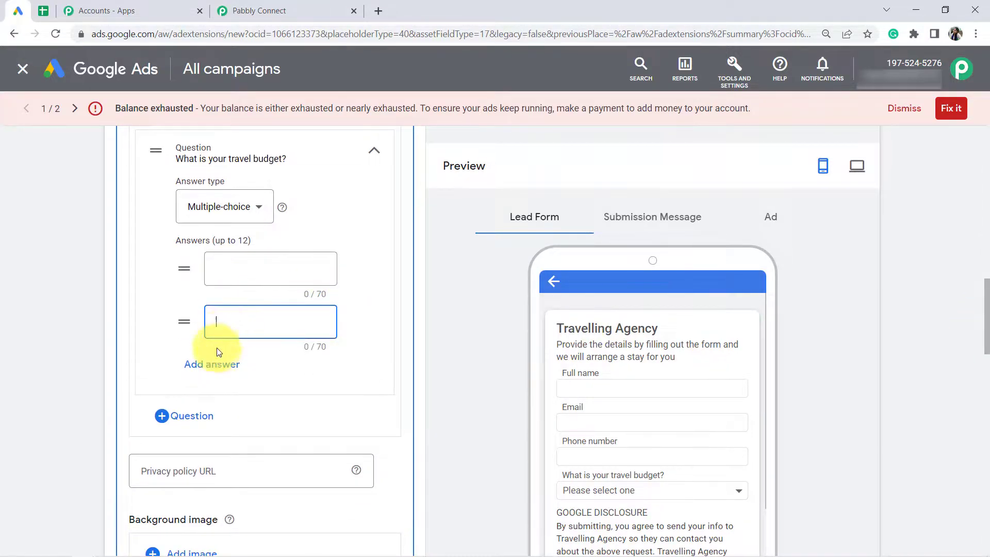
left_click(215, 364)
left_click(239, 264)
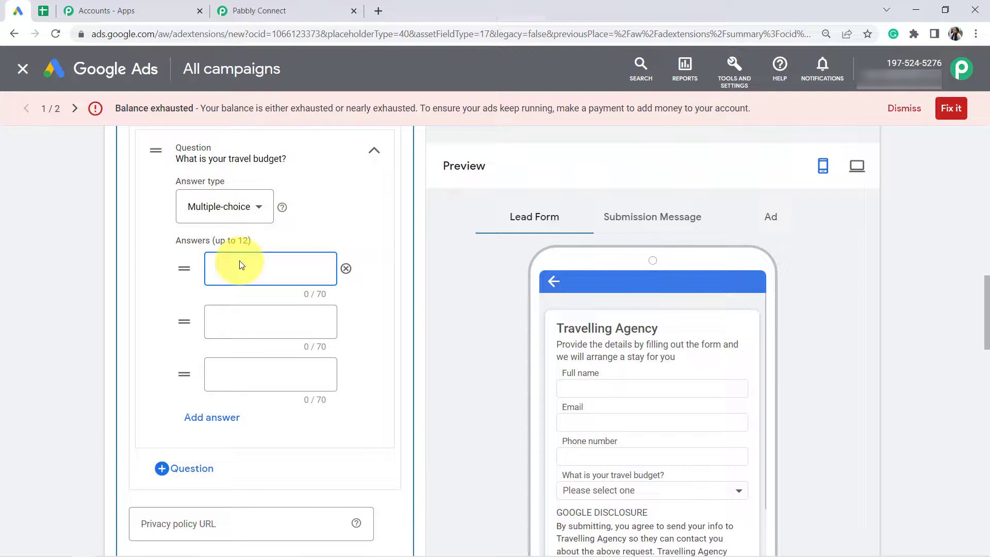
type("30K=")
key("Tab")
left_click(238, 321)
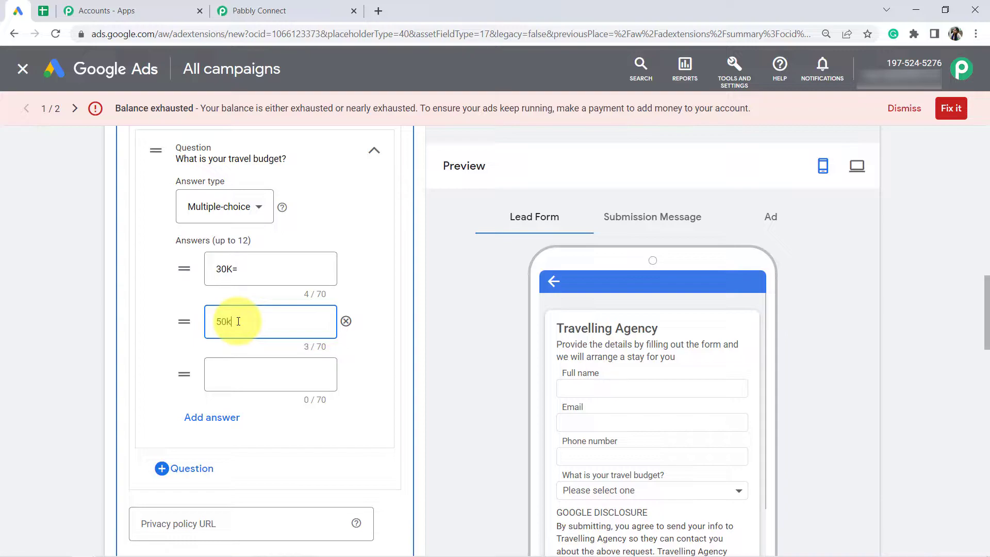
left_click(224, 377)
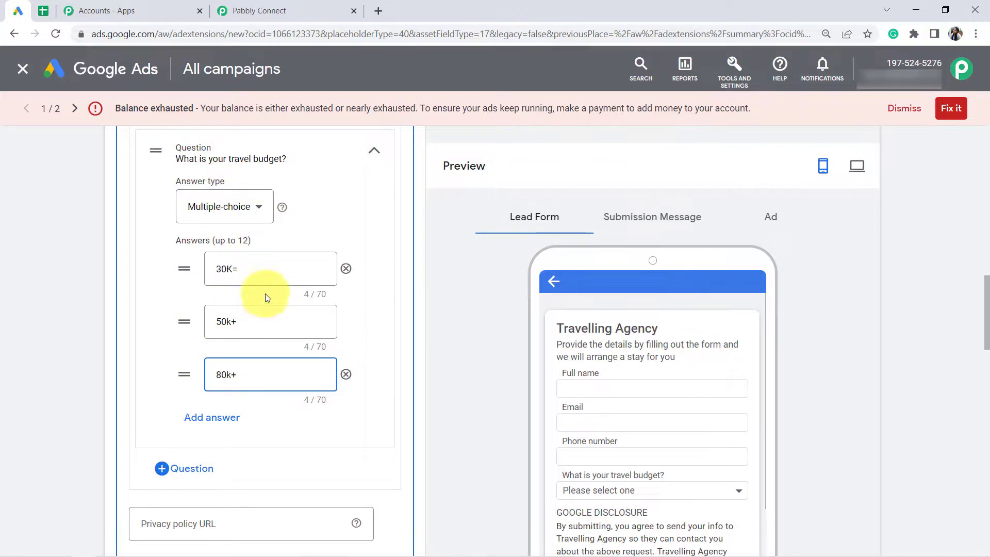
left_click_drag(987, 314, 924, 354)
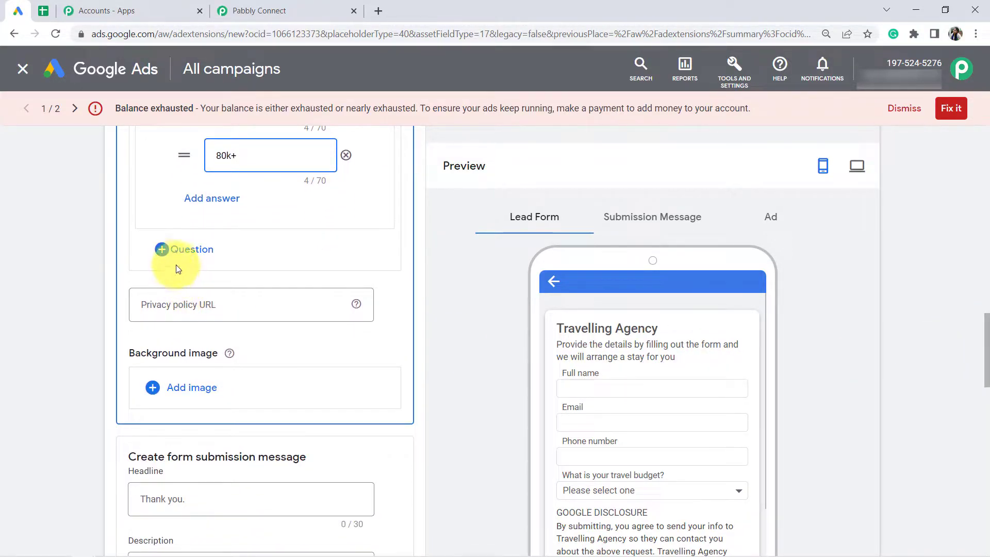
Add the 'What is your destination city?' question from the Travel category.
left_click(163, 251)
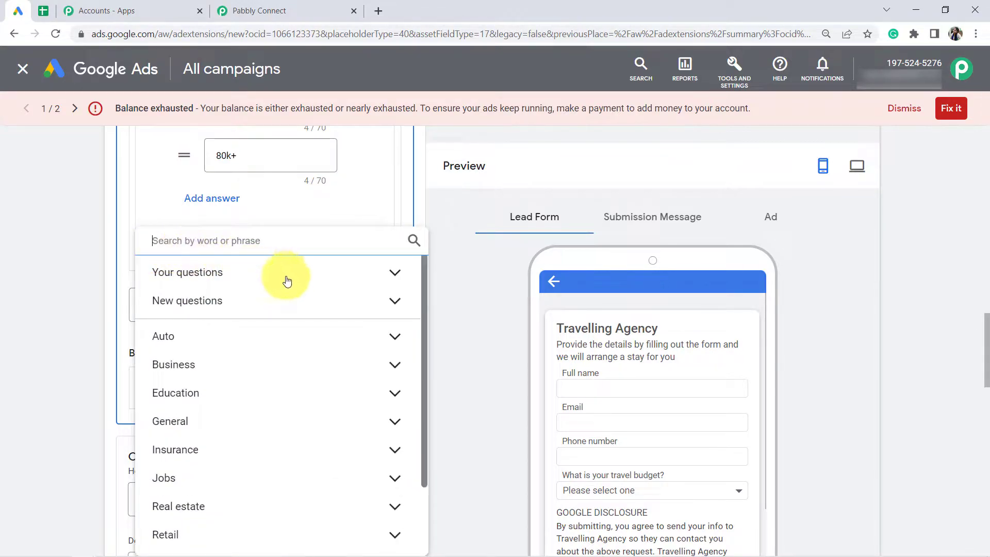
left_click_drag(422, 357, 419, 431)
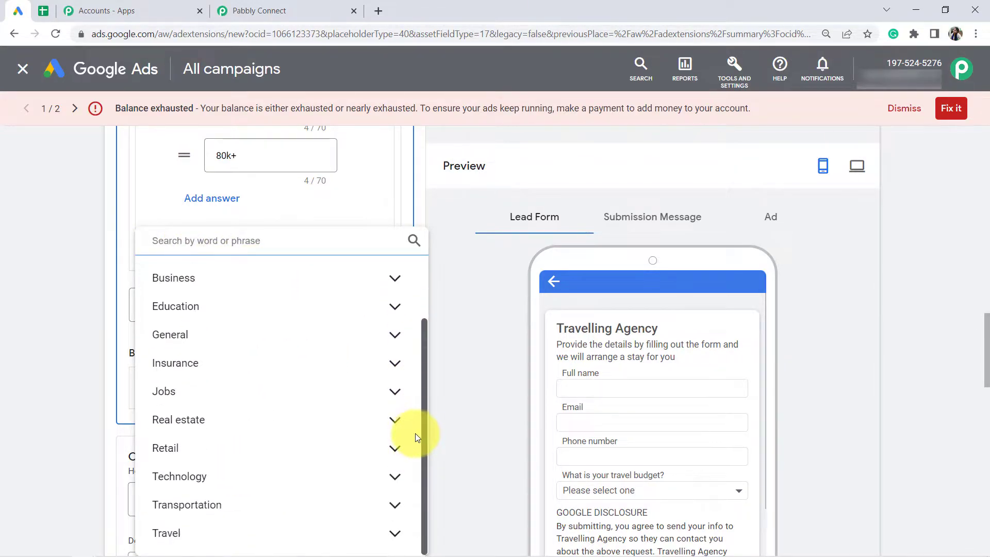
left_click(160, 532)
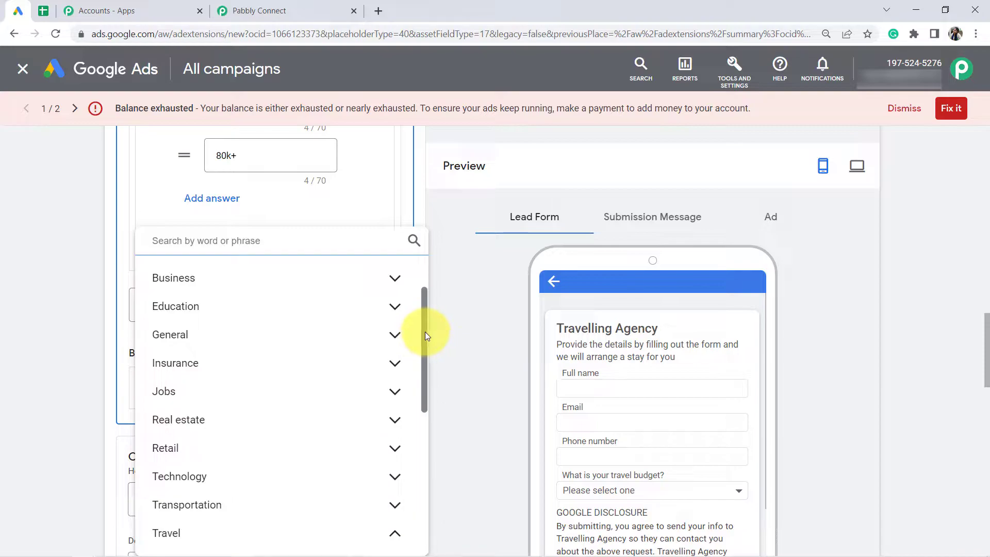
scroll(417, 397, "down", 5)
scroll(411, 464, "down", 1)
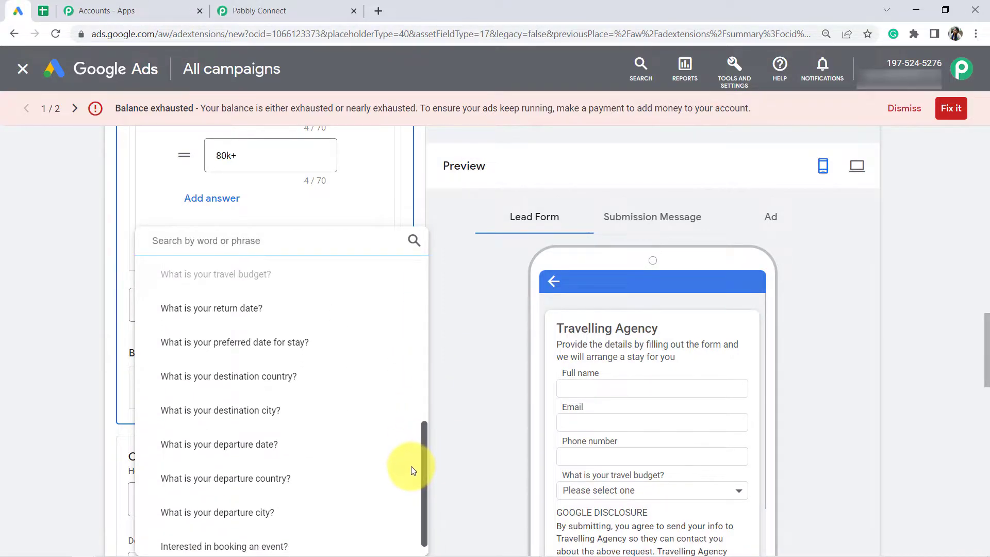
left_click(223, 414)
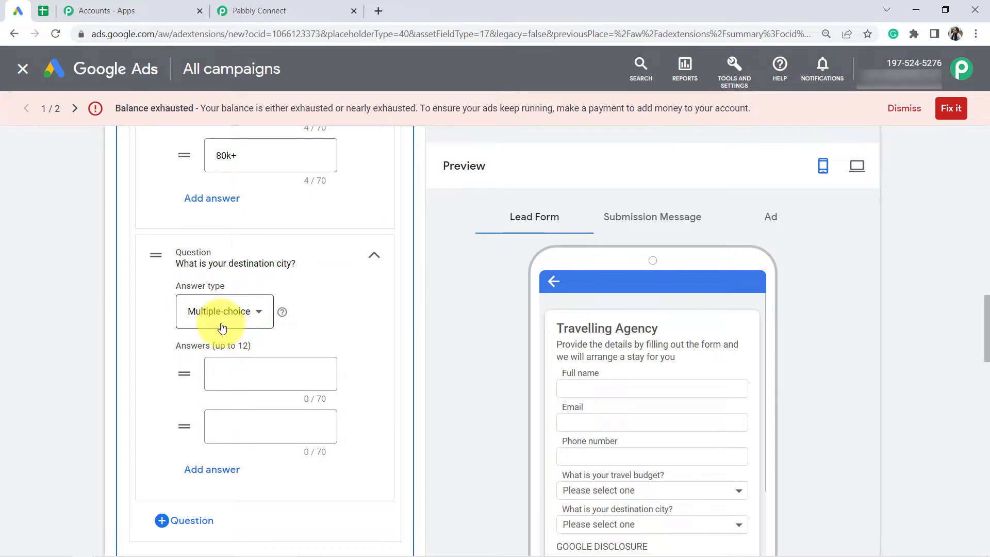
Enter destination answers Sikkim, Goa and Himalchal.
left_click(223, 375)
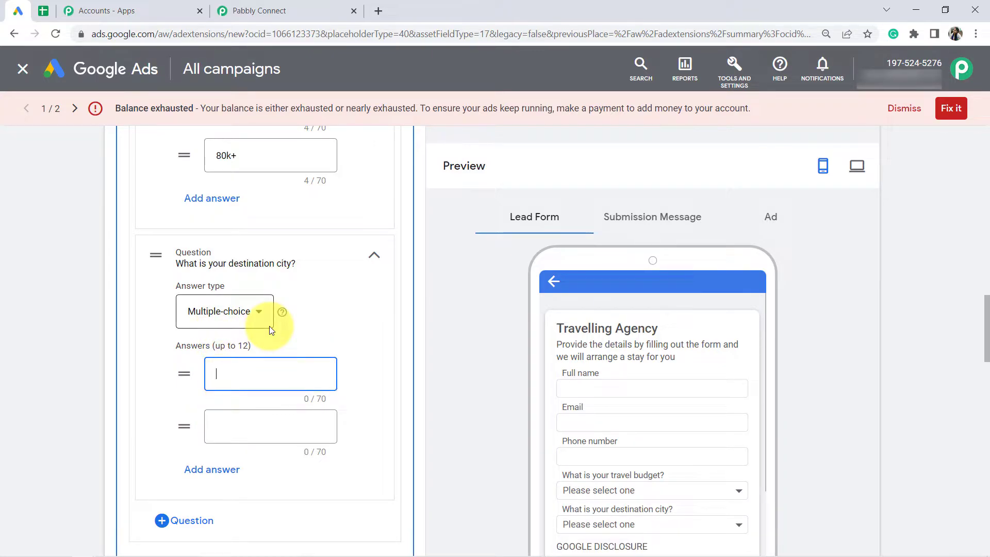
type("Sikkim")
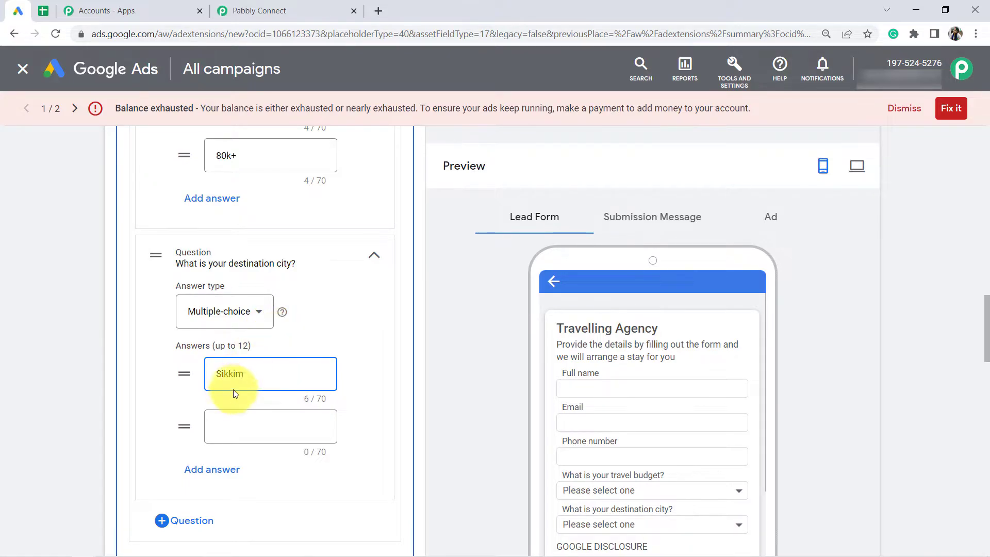
left_click(230, 424)
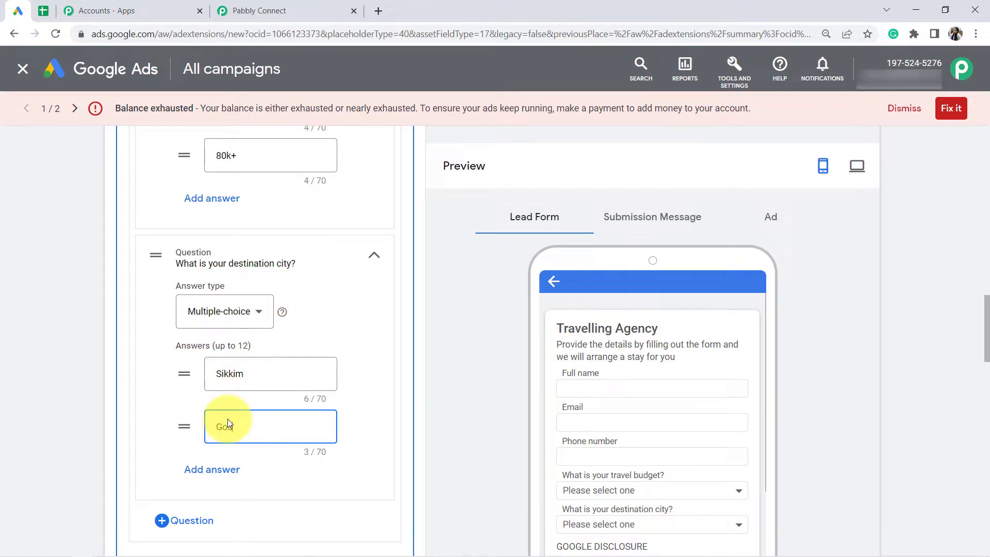
type("Goa")
left_click(204, 469)
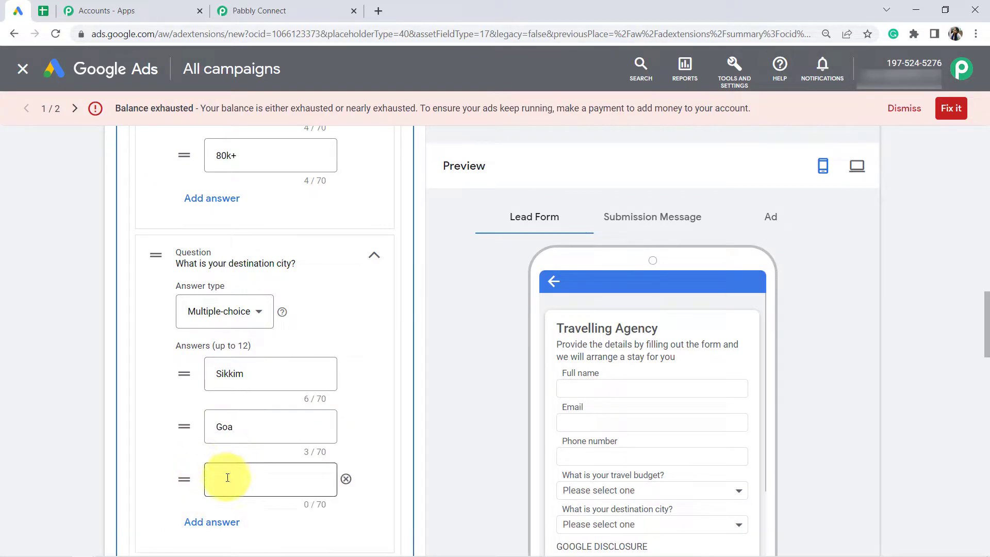
left_click(227, 479)
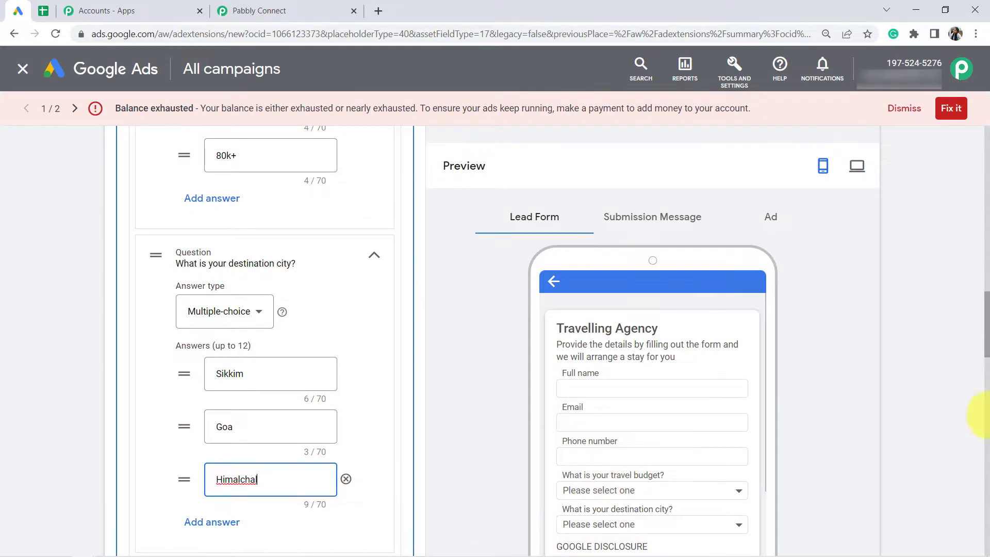
left_click_drag(986, 338, 985, 381)
left_click(188, 291)
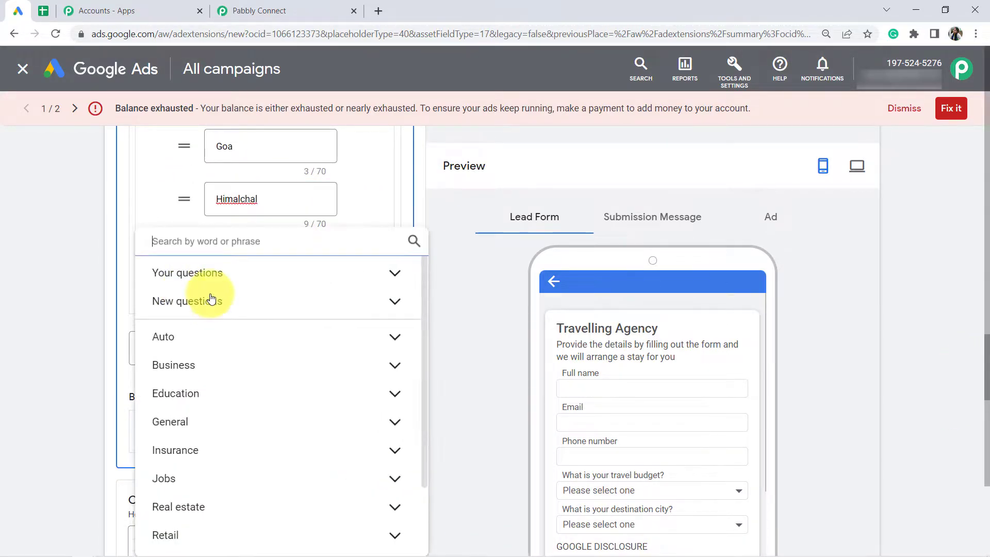
Add the Travel question 'What is your preferred date for stay?' with the Short answer type.
left_click_drag(422, 292, 418, 405)
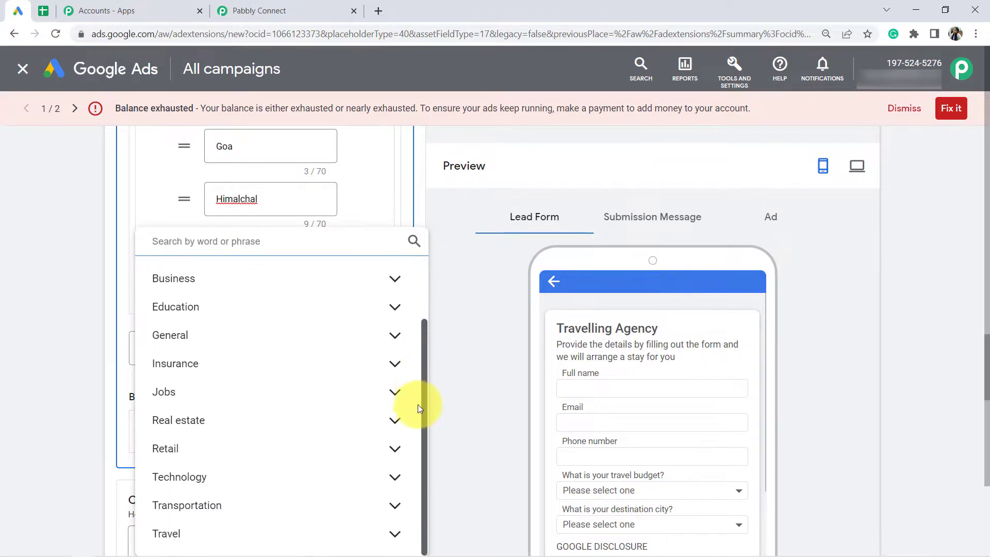
left_click(197, 536)
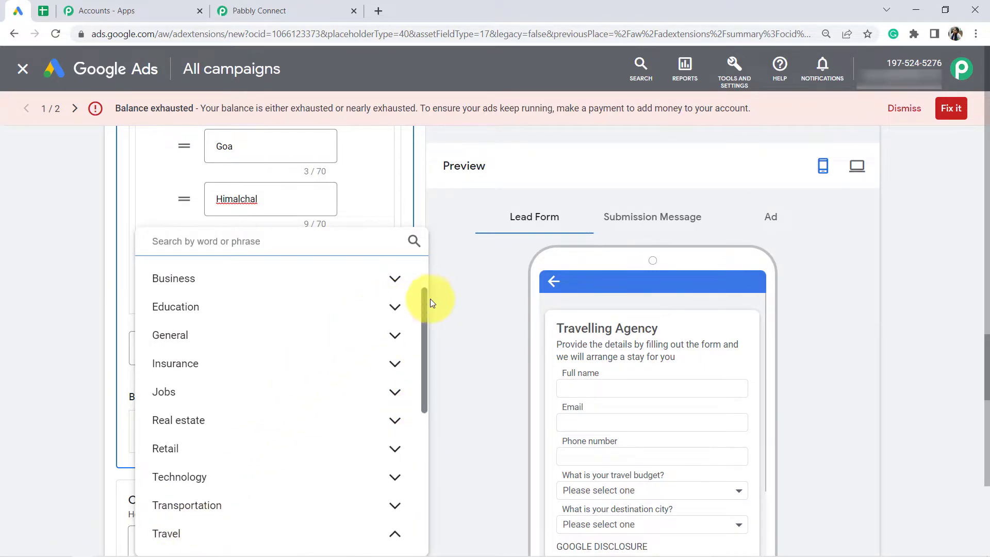
left_click_drag(426, 304, 416, 426)
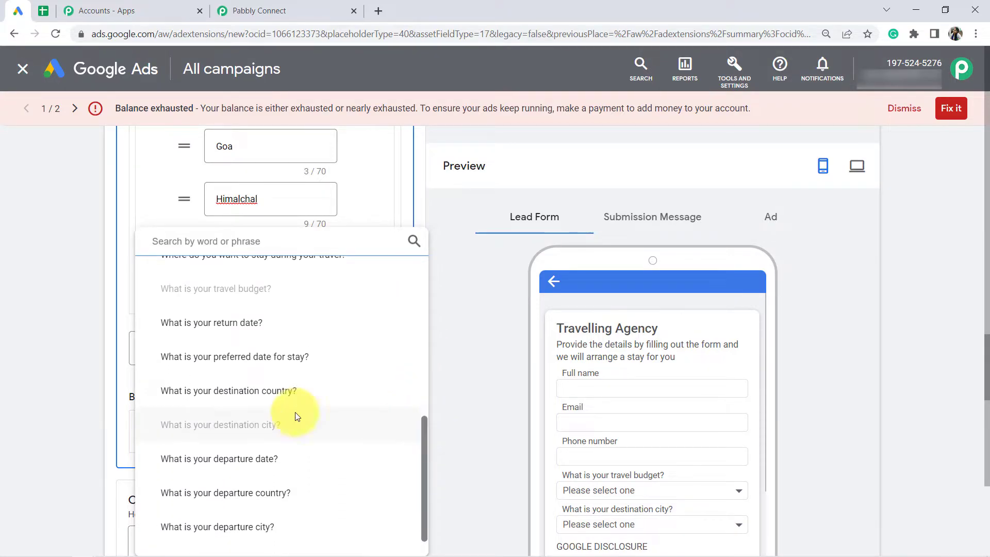
left_click(283, 361)
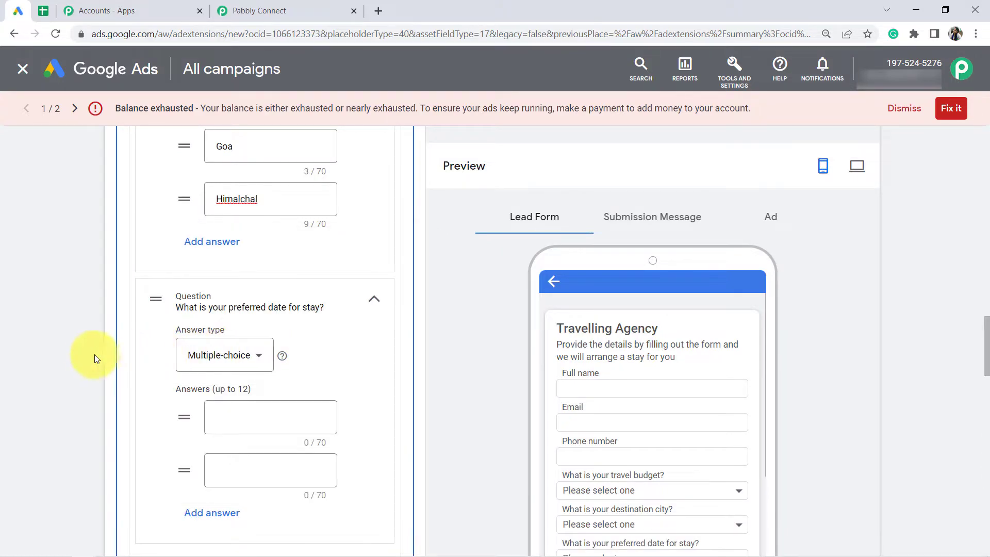
left_click(209, 358)
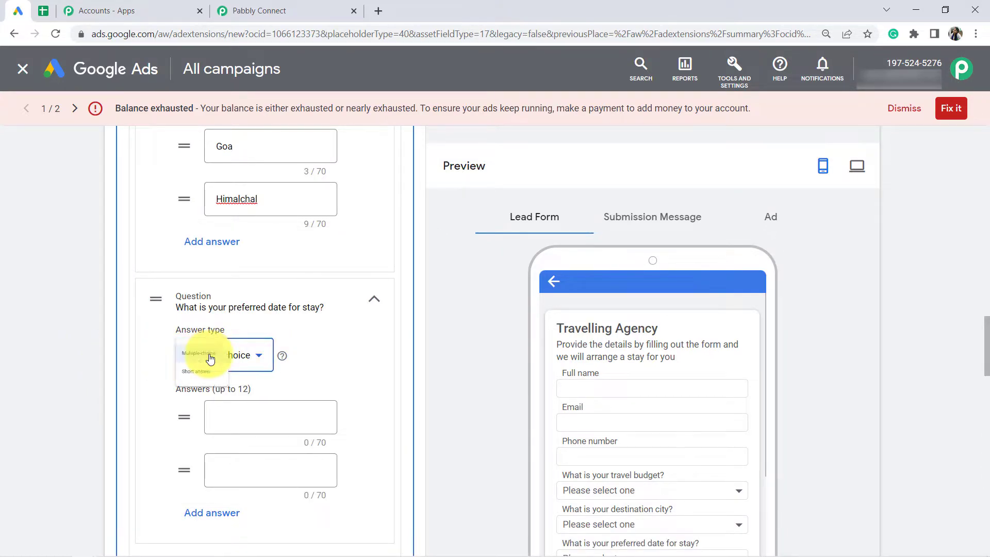
left_click(205, 402)
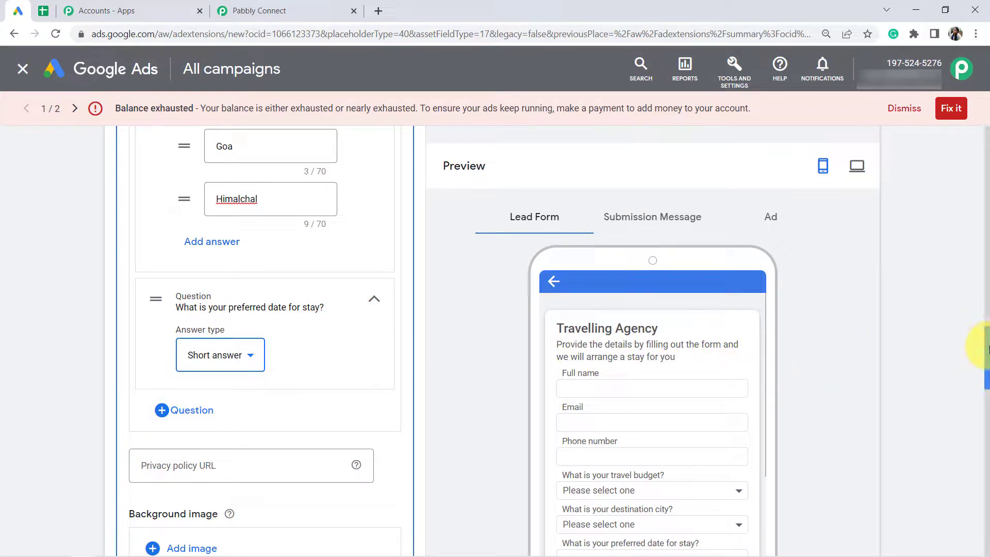
Check the new question in the form preview and select the Privacy policy URL field.
scroll(985, 349, "down", 2)
scroll(634, 334, "down", 1)
scroll(634, 334, "down", 1)
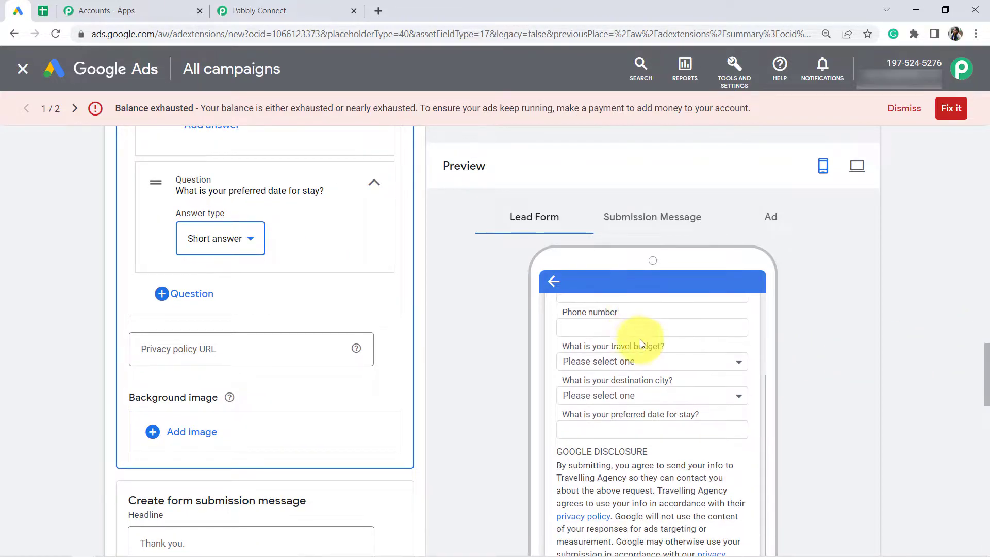
scroll(639, 339, "up", 2)
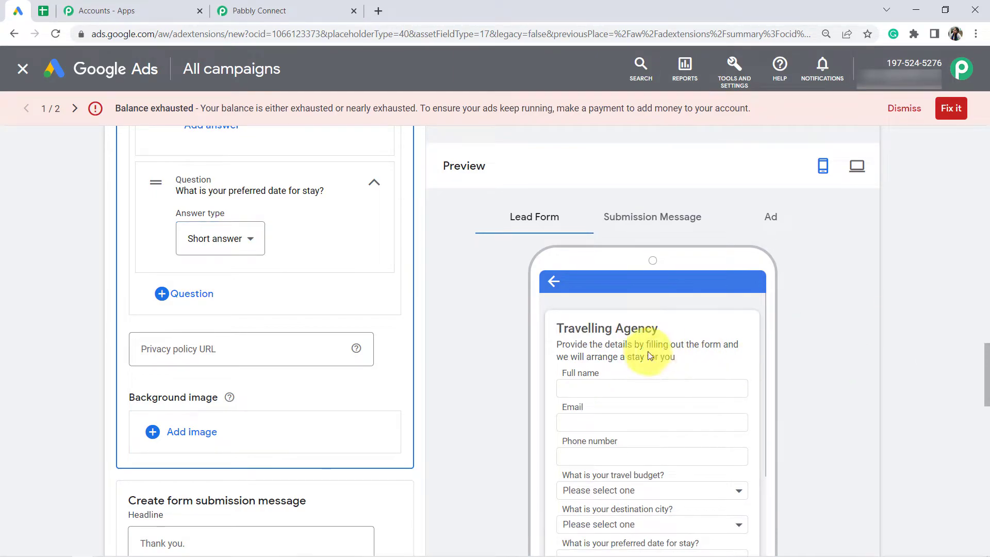
scroll(655, 335, "up", 3)
scroll(650, 363, "down", 2)
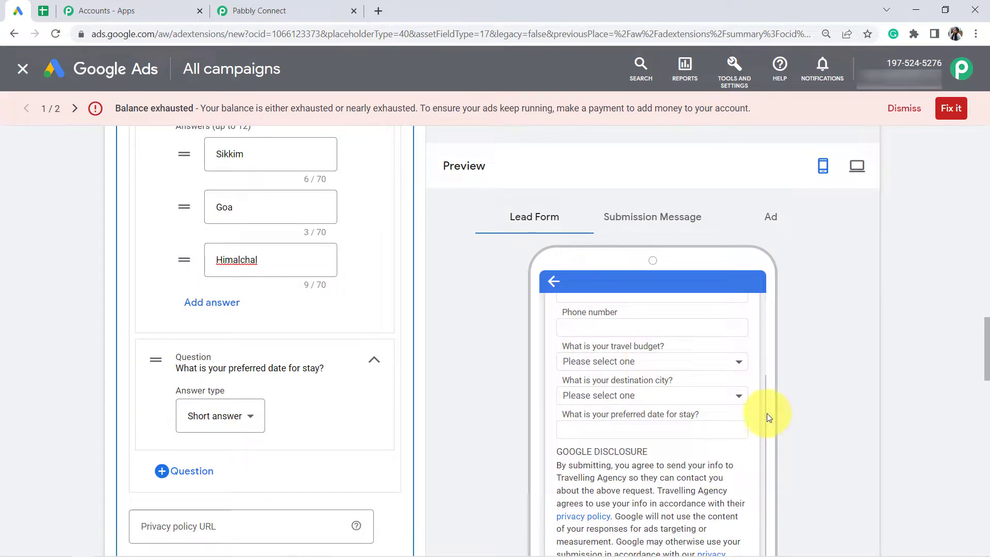
scroll(680, 386, "up", 3)
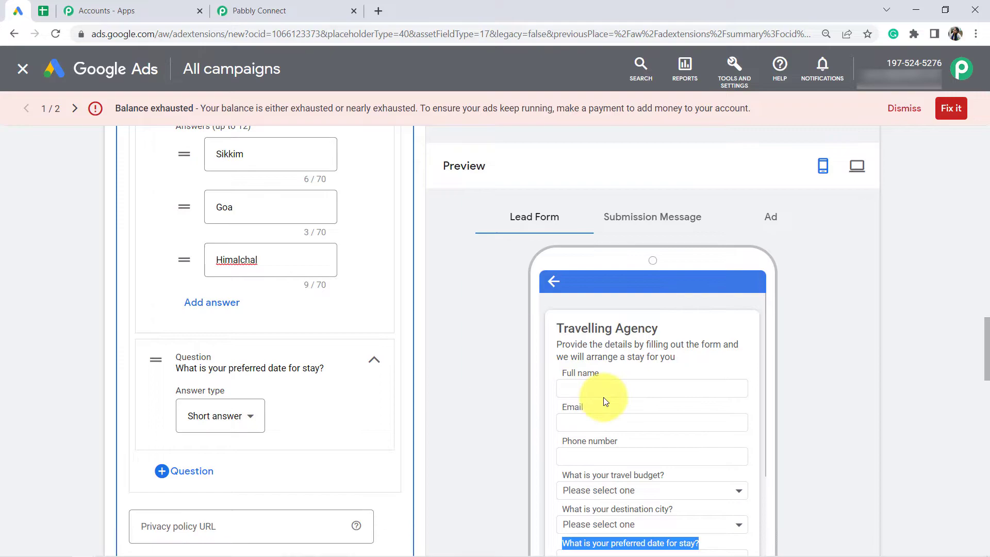
scroll(626, 390, "down", 3)
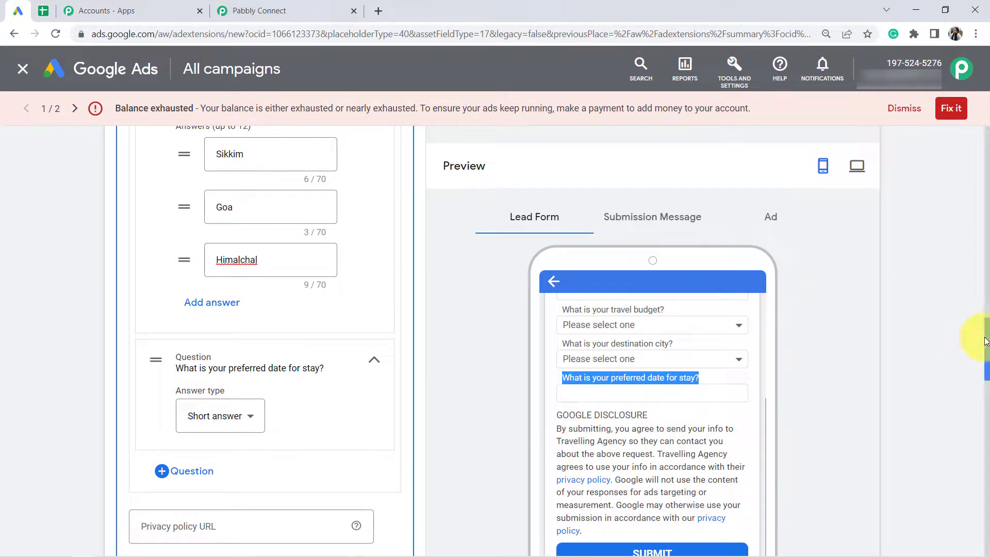
left_click_drag(986, 340, 981, 387)
left_click(167, 217)
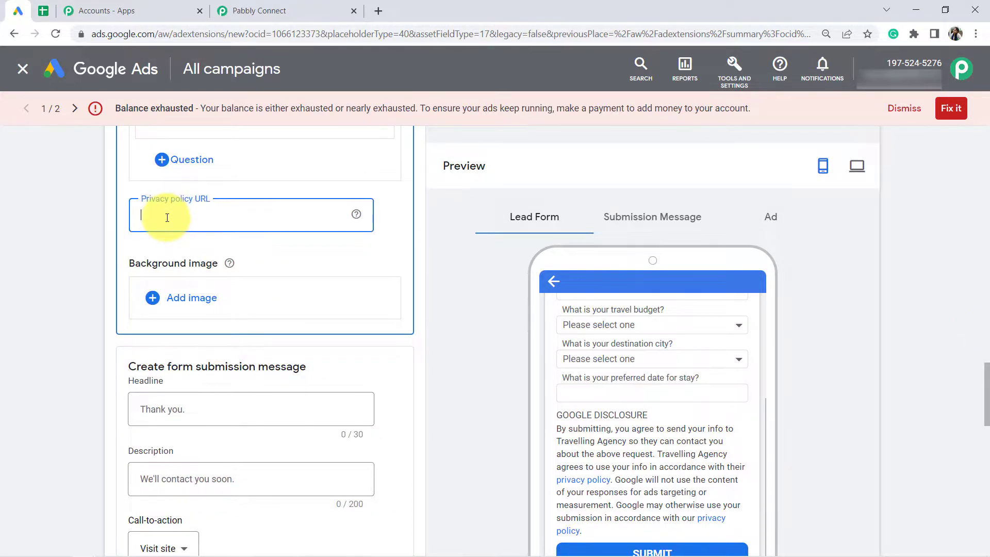
Open the pabbly.com/connect website in a new browser tab.
left_click(252, 9)
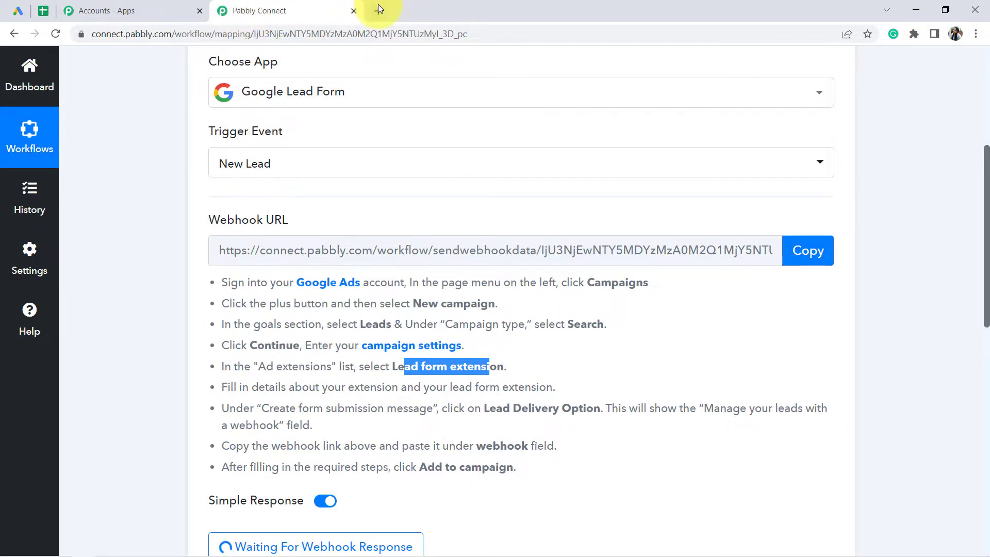
left_click(378, 11)
type("pabbly.com/connect")
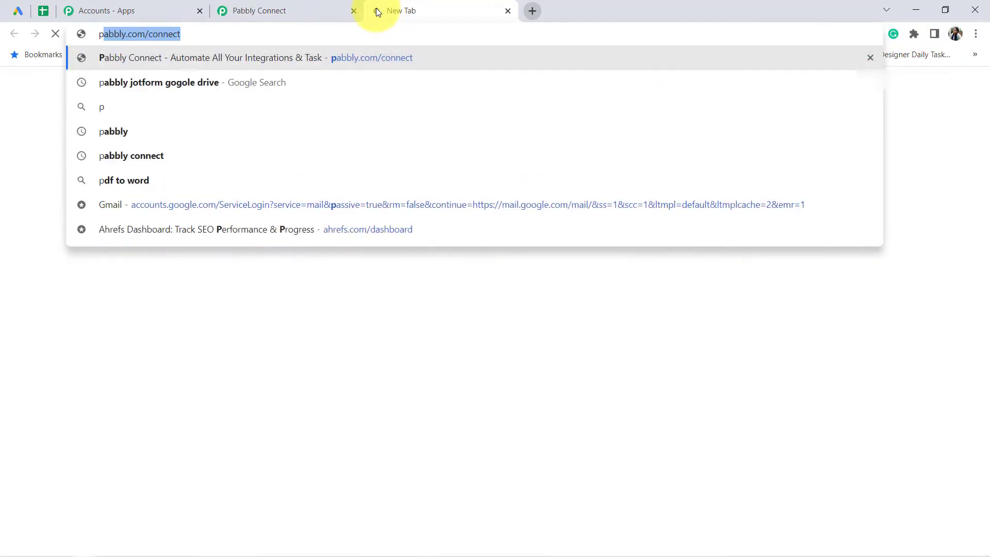
key("Return")
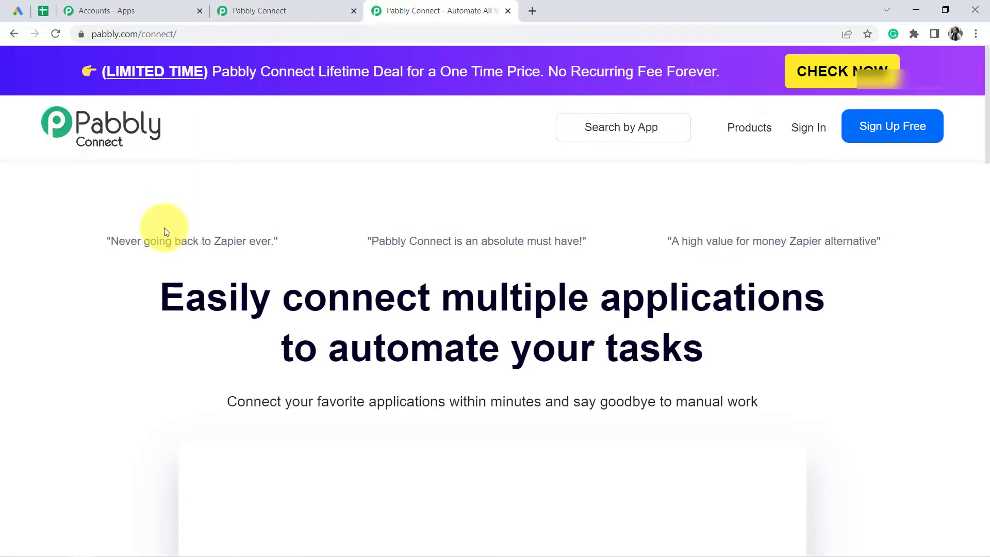
scroll(166, 229, "down", 20)
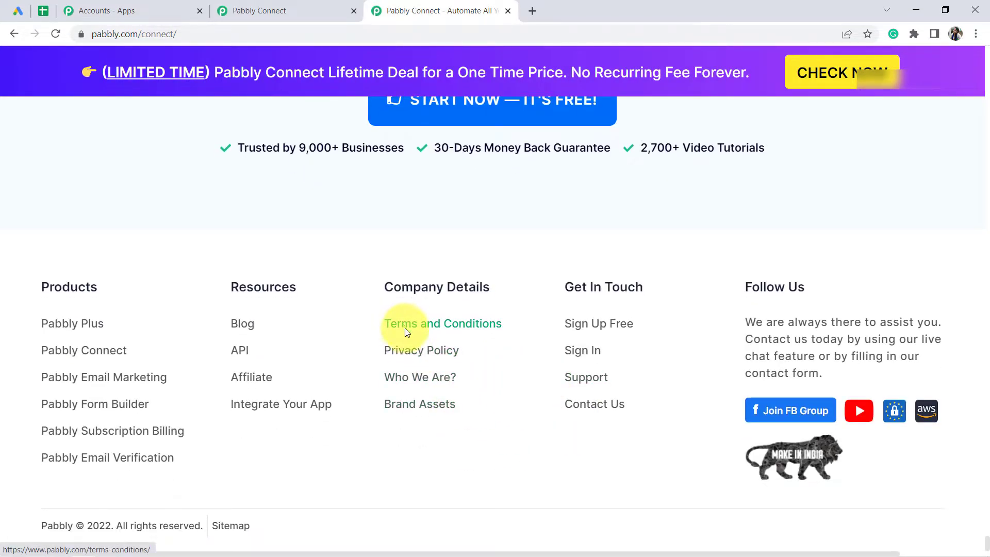
Open Pabbly's Privacy Policy page in its own tab, copy its URL, and return to Google Ads.
right_click(403, 325)
right_click(392, 350)
left_click(413, 360)
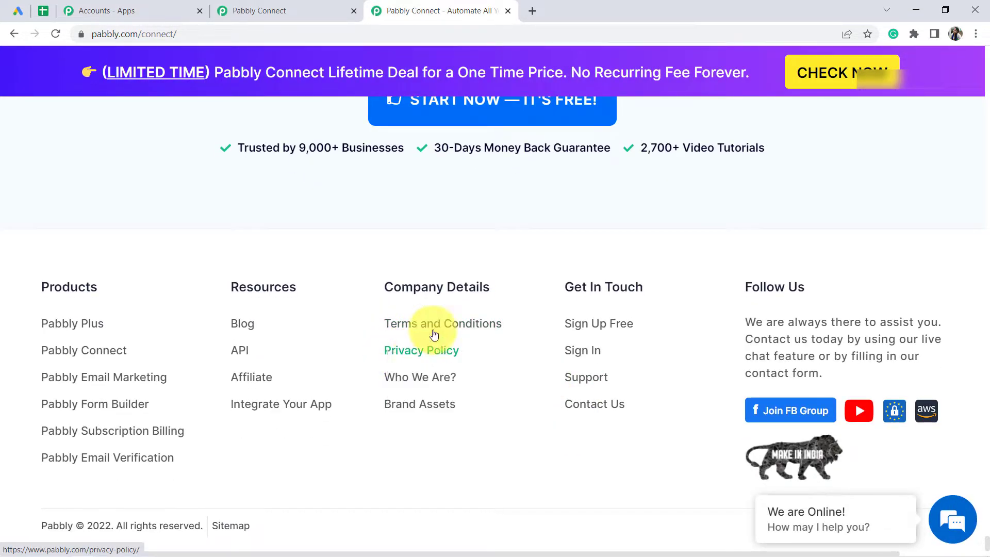
left_click(551, 4)
left_click(270, 32)
key("ctrl+c")
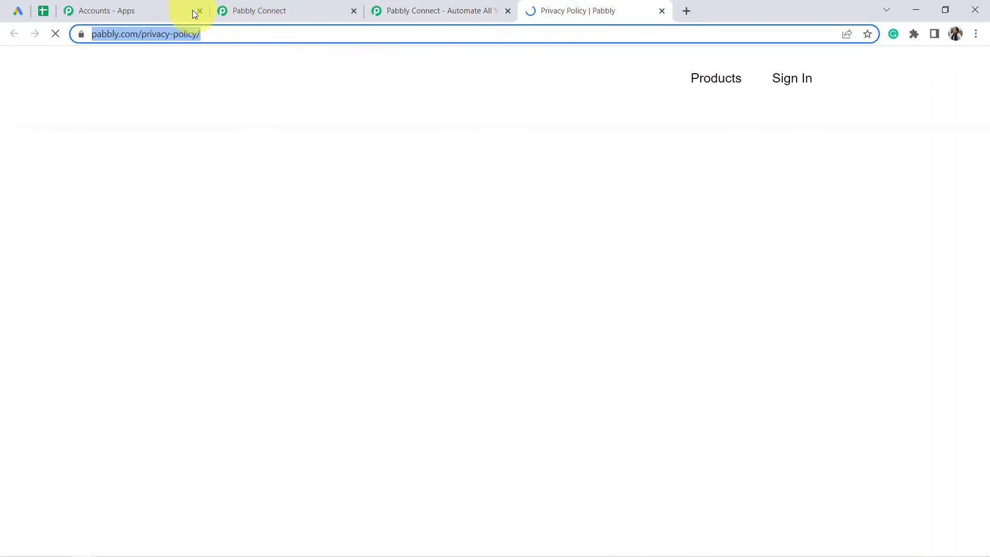
left_click(128, 4)
left_click(258, 10)
left_click(18, 11)
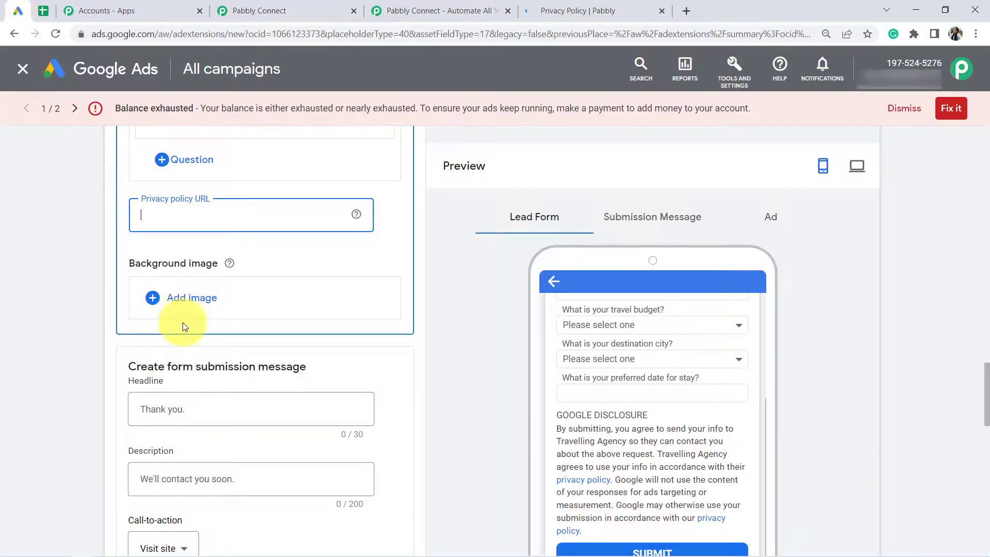
Paste the Pabbly privacy policy URL and enter the submission headline 'Thank you for filling the firm'.
key("ctrl+v")
scroll(974, 335, "down", 5)
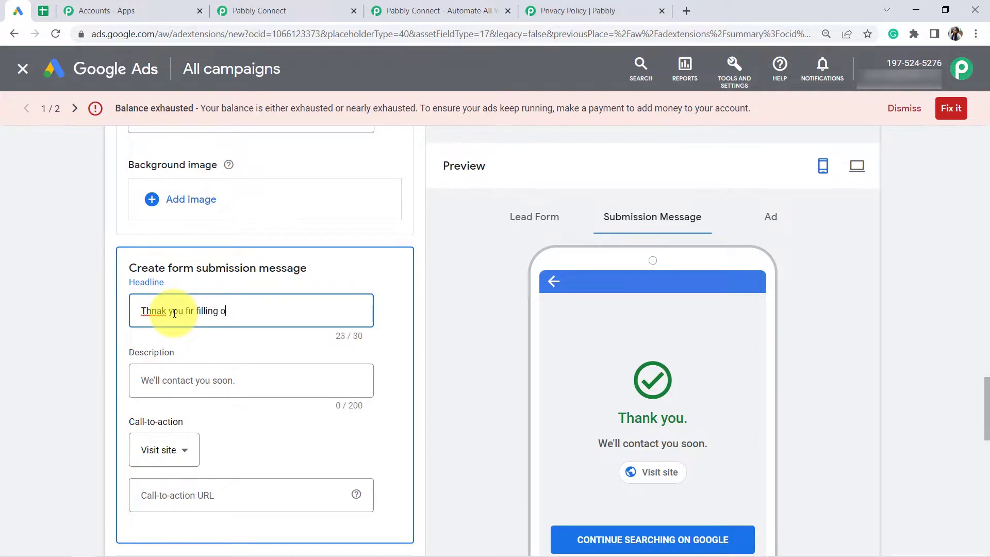
type("rm")
key("Tab")
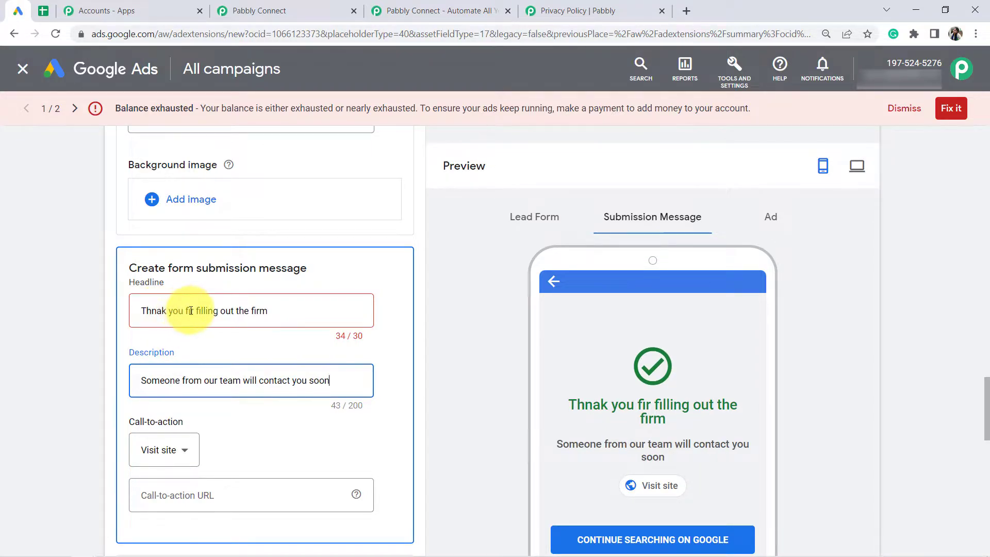
Fix the headline typos and set the submission call-to-action to None.
left_click(193, 311)
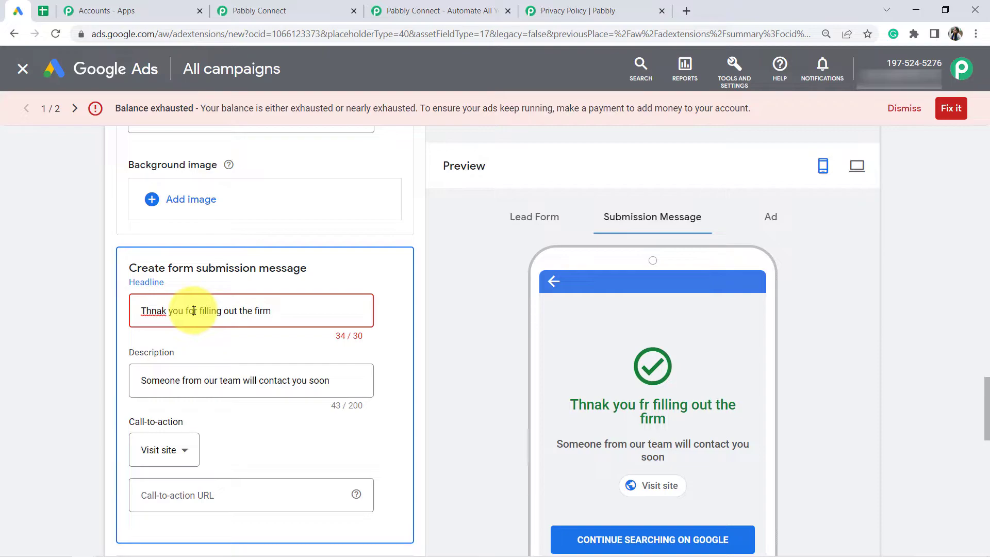
type("o")
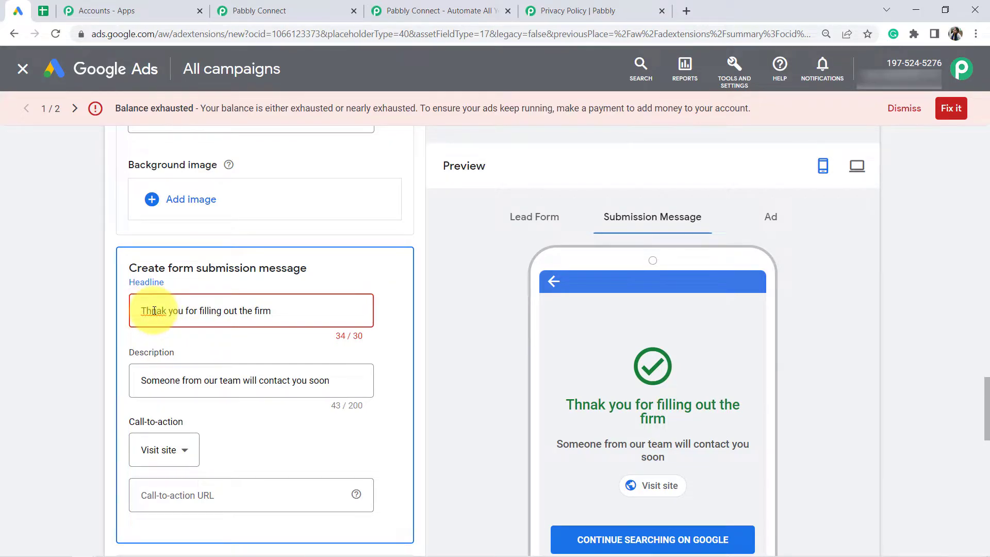
left_click(154, 311)
key("BackSpace")
key("Right")
type("n")
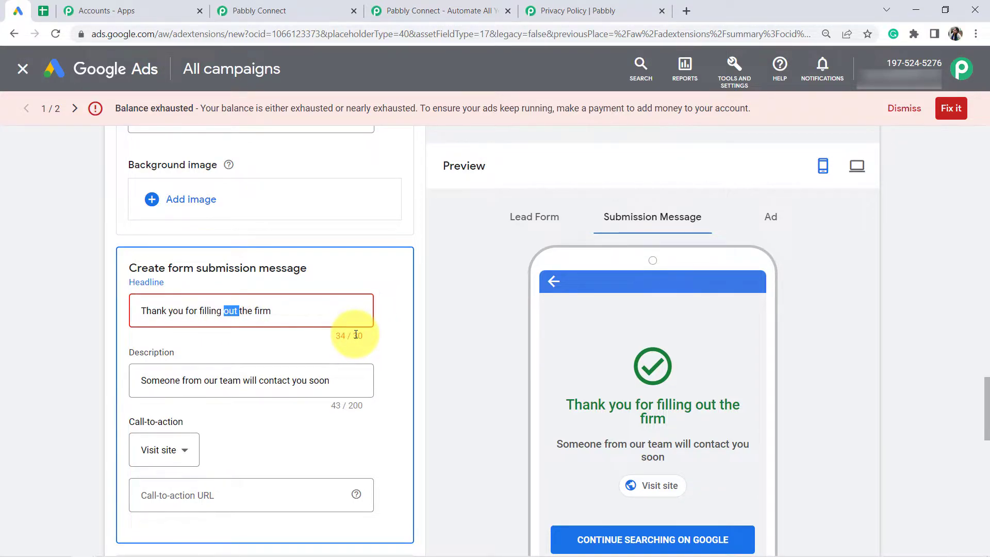
left_click(167, 453)
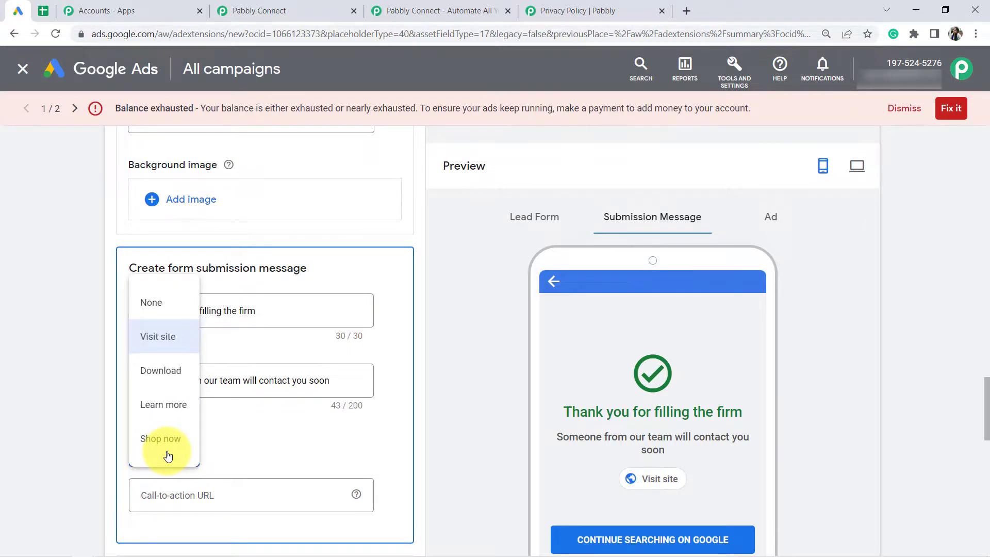
left_click(161, 310)
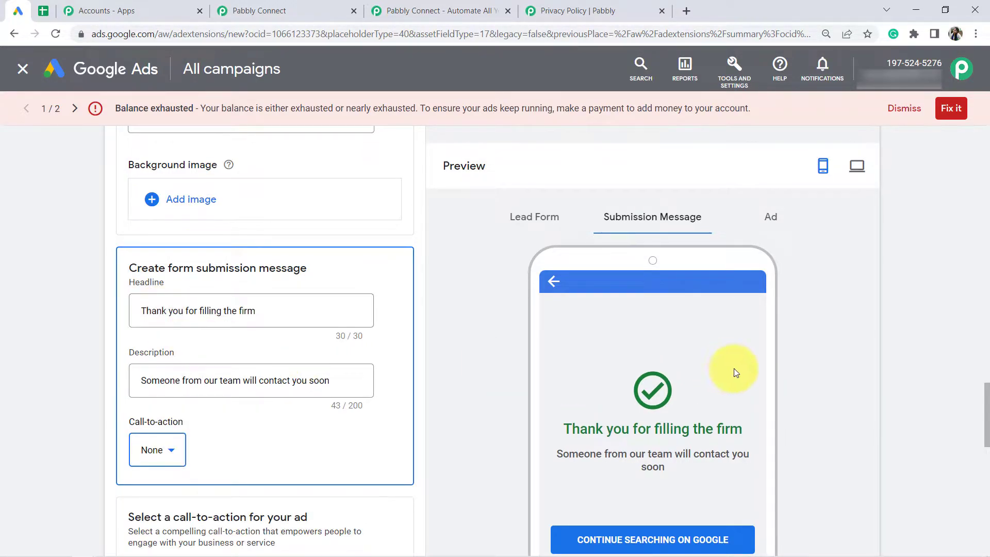
Expand 'Export leads from Google Ads' and 'Other data integration options' to show the webhook fields.
scroll(987, 420, "down", 3)
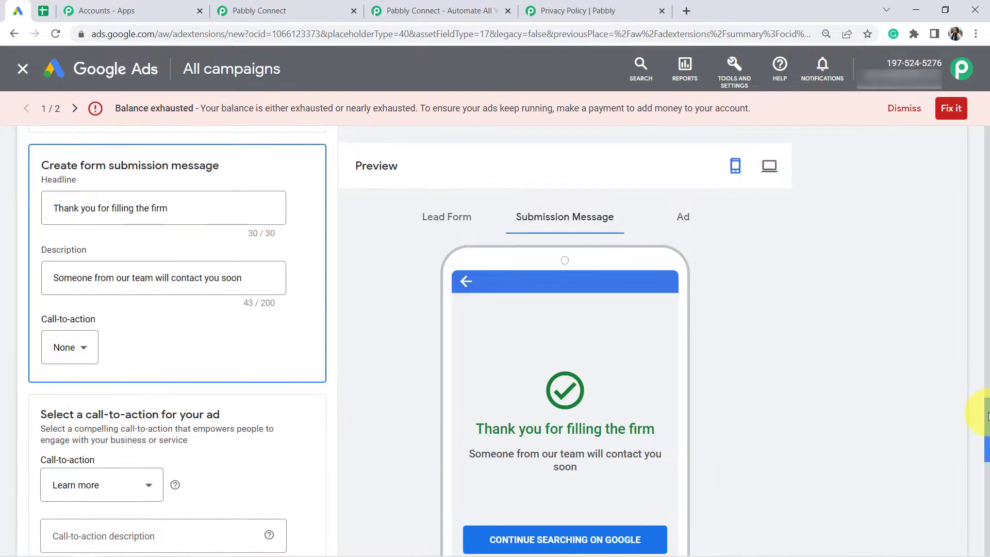
left_click_drag(986, 428, 979, 515)
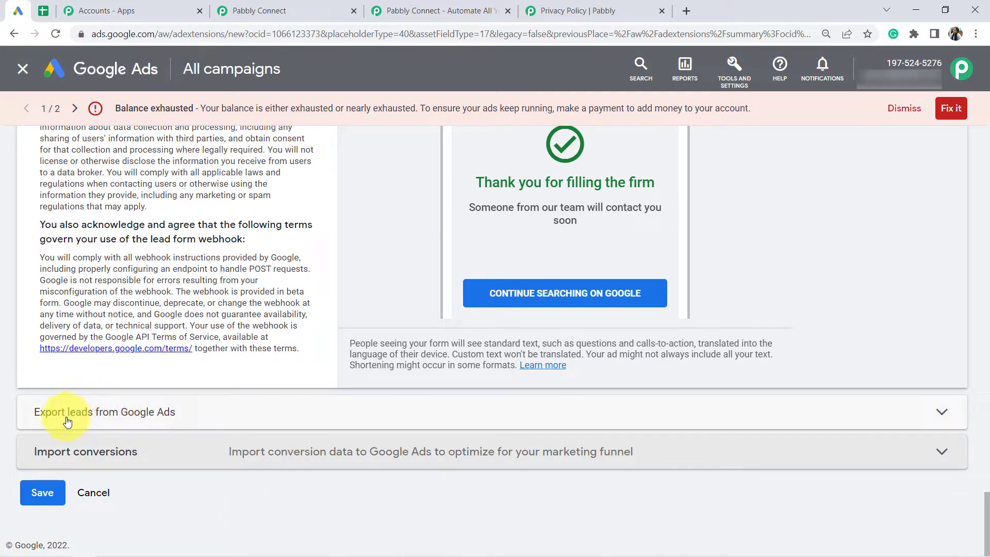
left_click(160, 420)
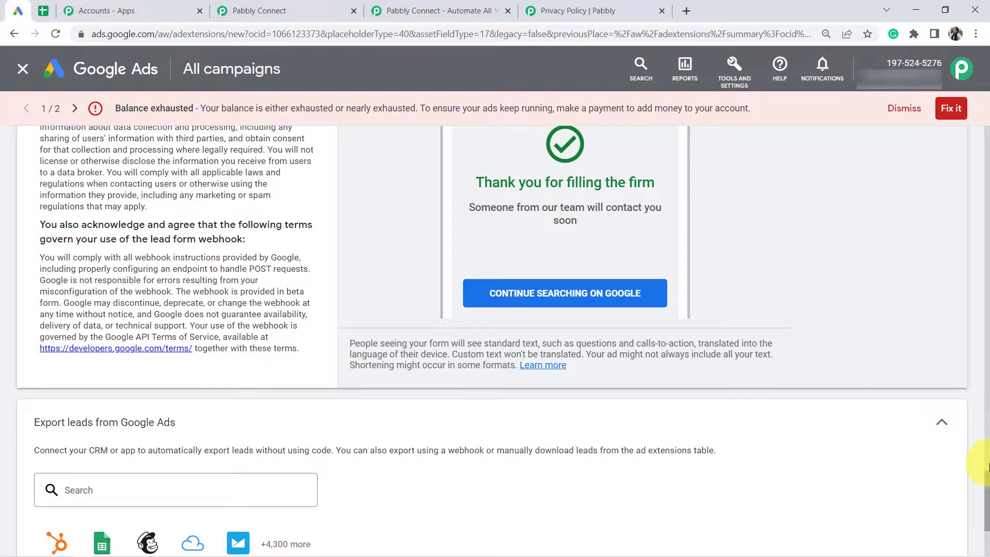
scroll(986, 478, "down", 4)
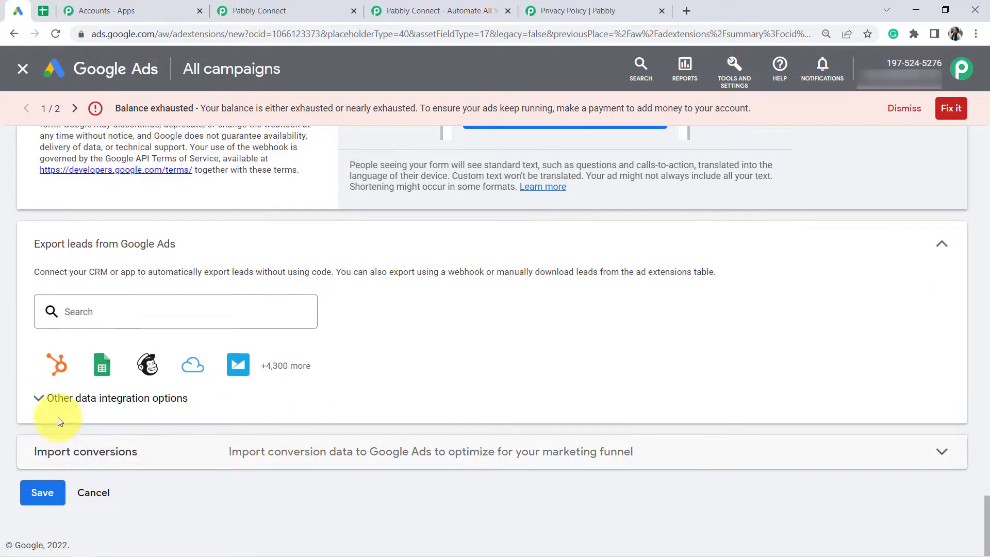
left_click(108, 405)
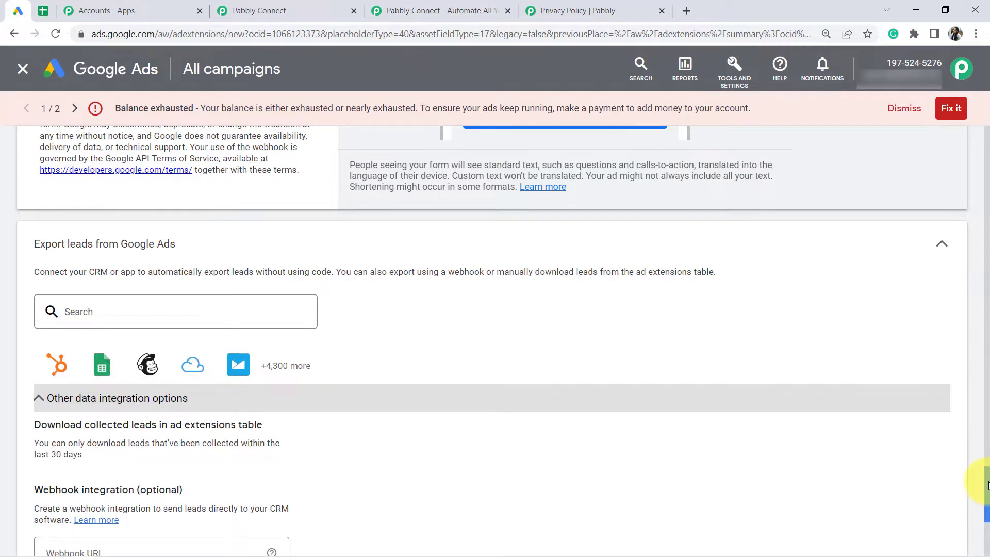
left_click_drag(986, 484, 967, 515)
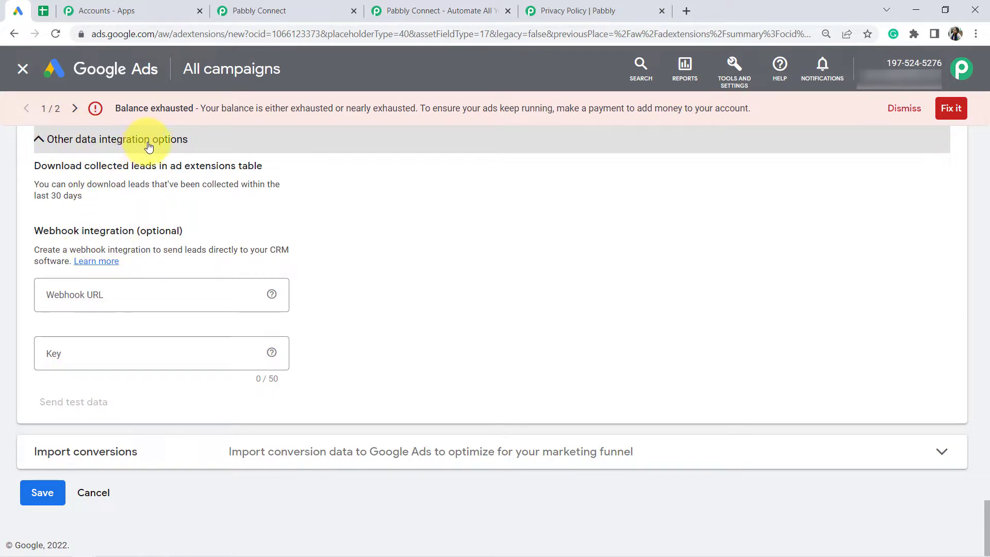
Copy the workflow's Webhook URL in Pabbly Connect and return to the Google Ads Webhook URL field.
left_click(289, 5)
mouse_move(227, 216)
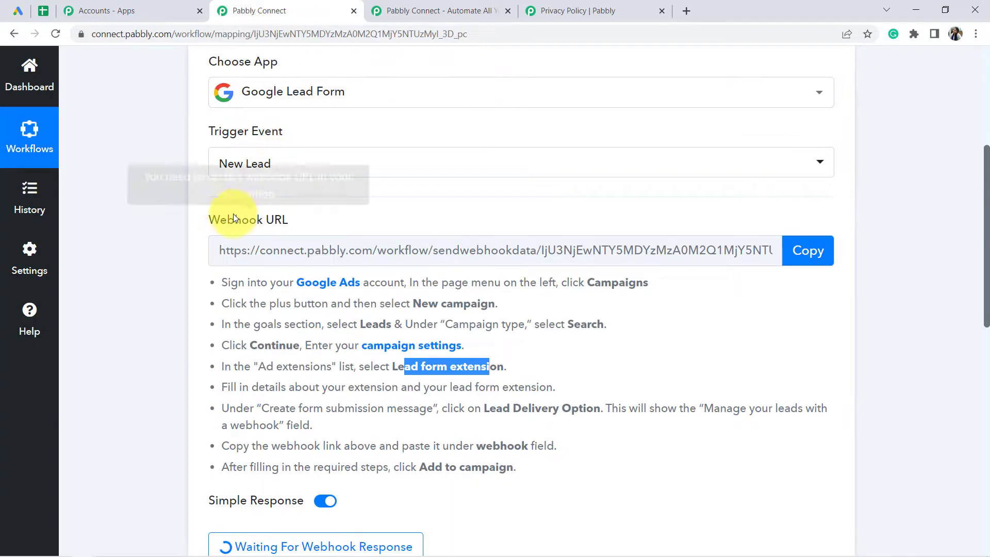
left_click_drag(223, 222, 296, 221)
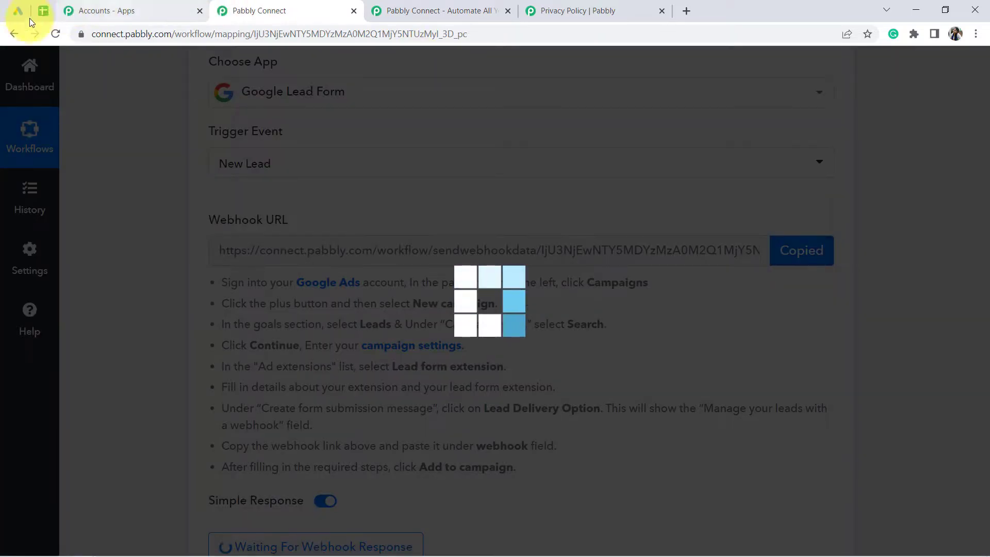
left_click(17, 11)
left_click(102, 289)
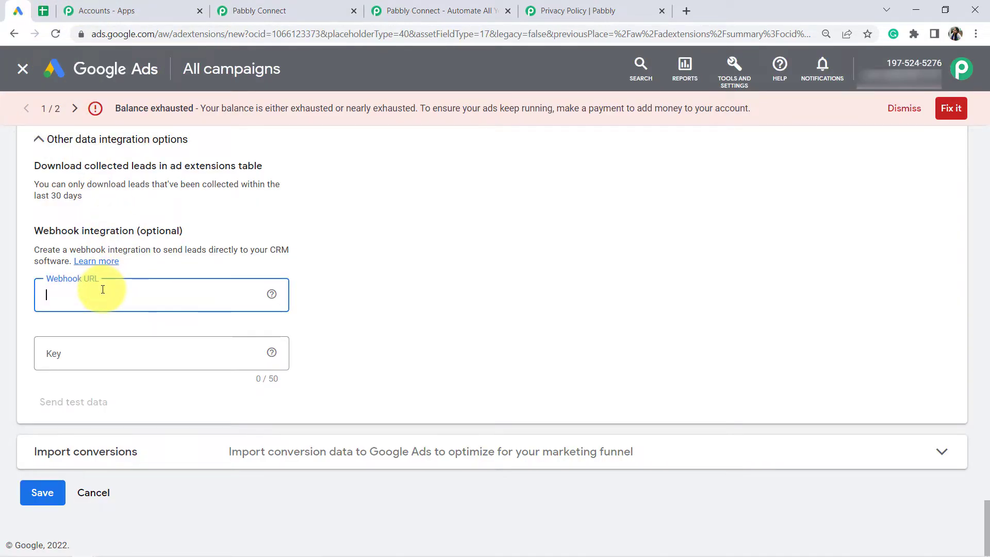
Paste the Pabbly webhook URL, enter a webhook key, and switch back to Pabbly Connect.
key("ctrl+v")
left_click(71, 353)
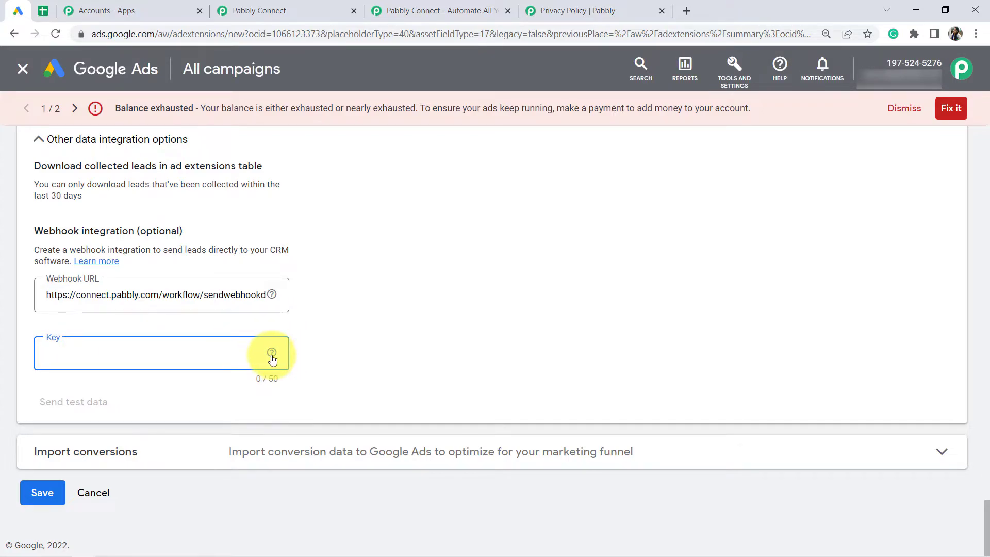
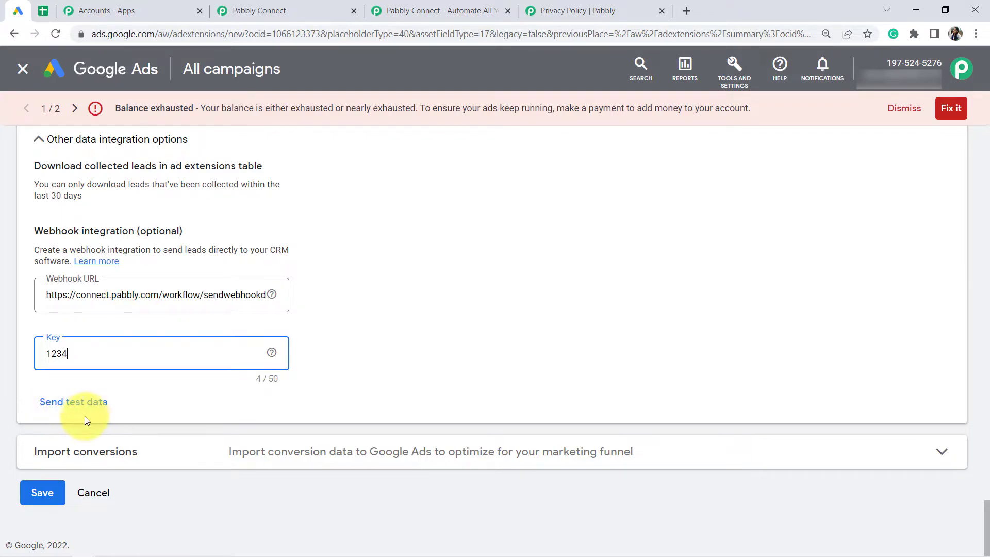
left_click(243, 4)
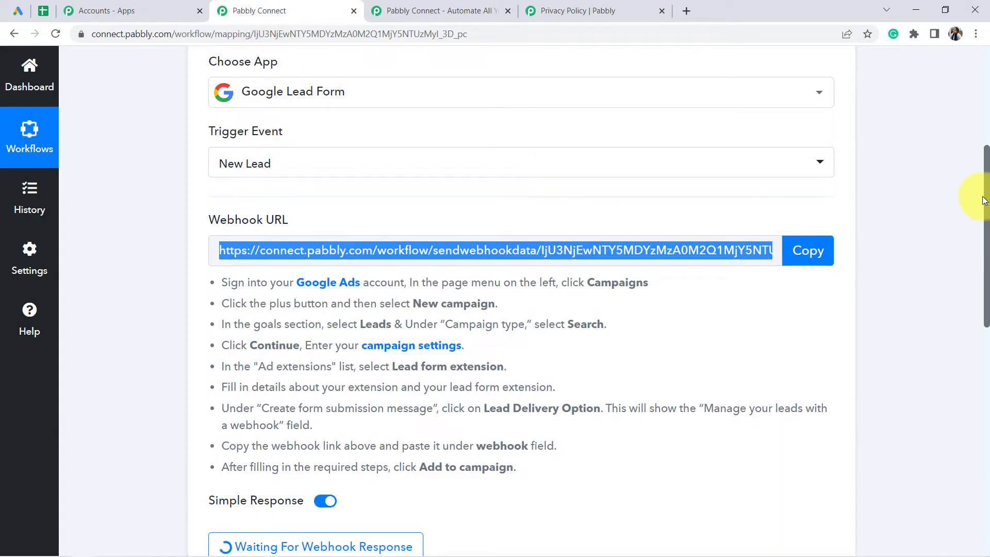
Read Pabbly's note about sending a test submission, then return to the Google Ads webhook settings.
left_click_drag(987, 201, 973, 268)
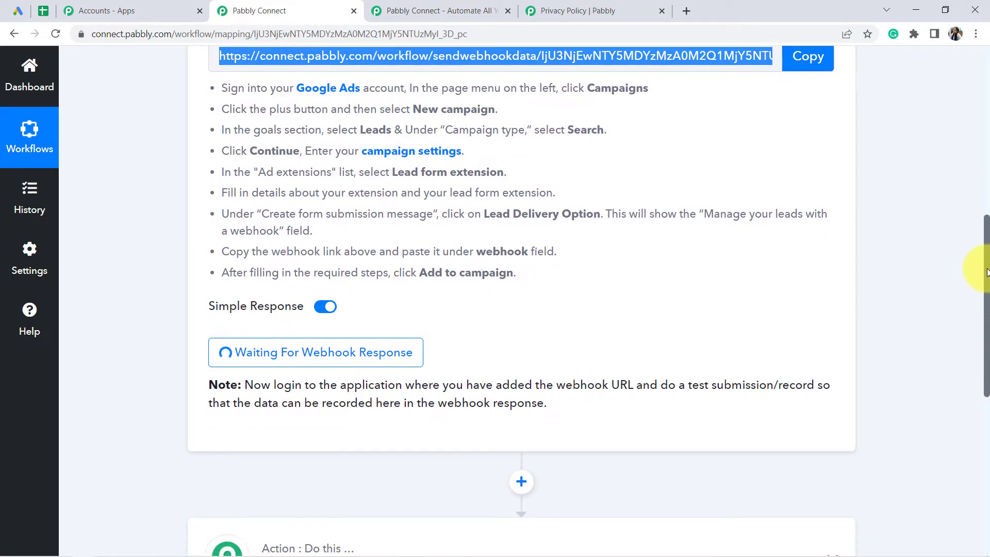
left_click_drag(374, 386, 790, 390)
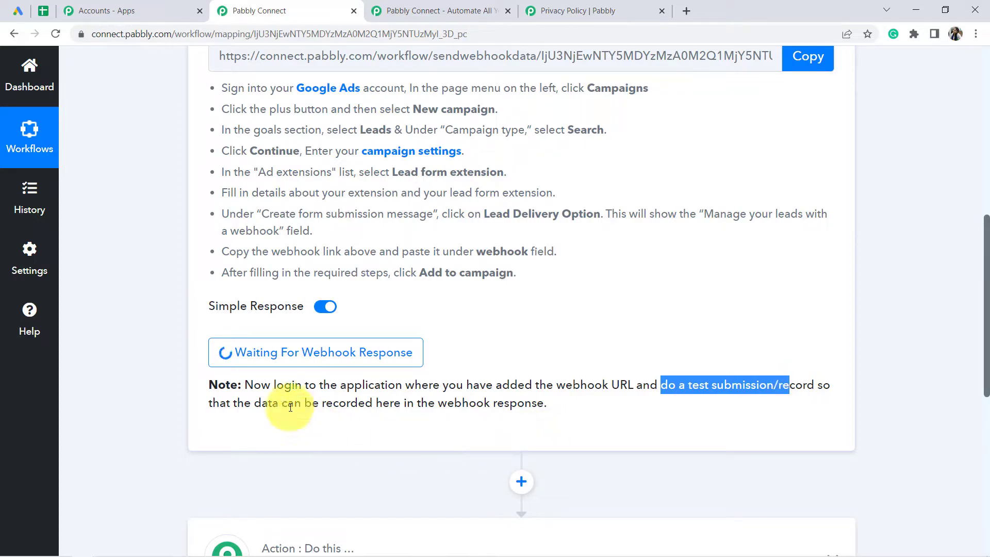
left_click_drag(287, 404, 532, 409)
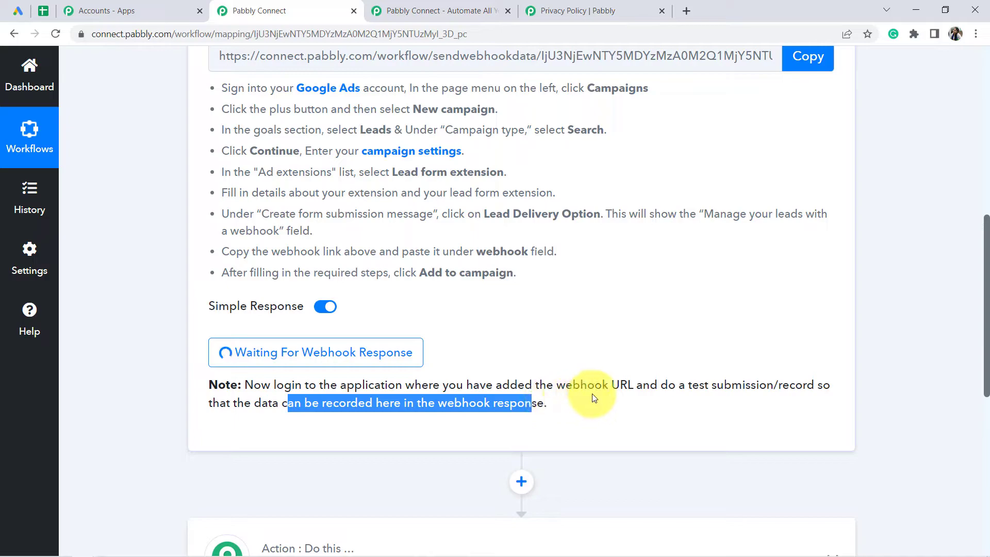
left_click_drag(688, 387, 748, 415)
left_click(18, 10)
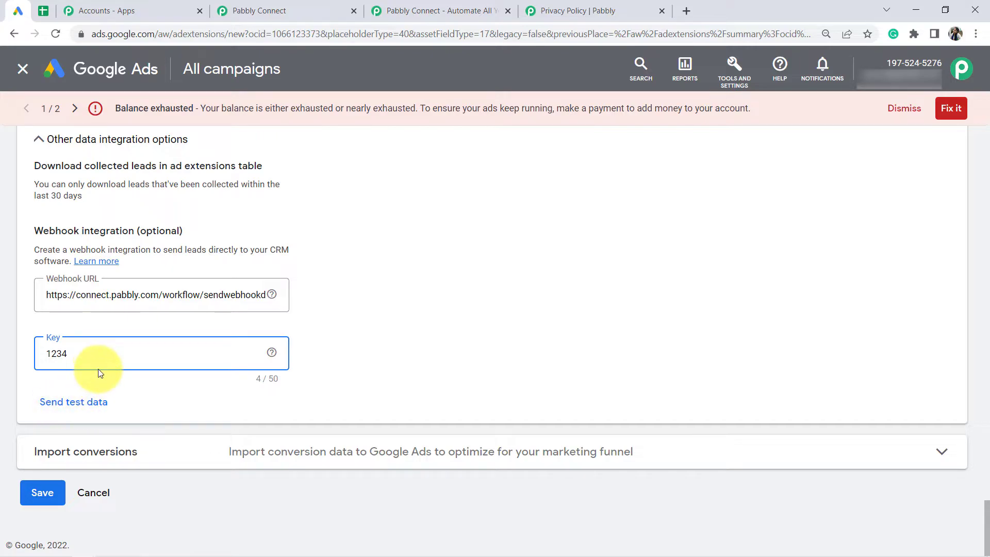
left_click(258, 10)
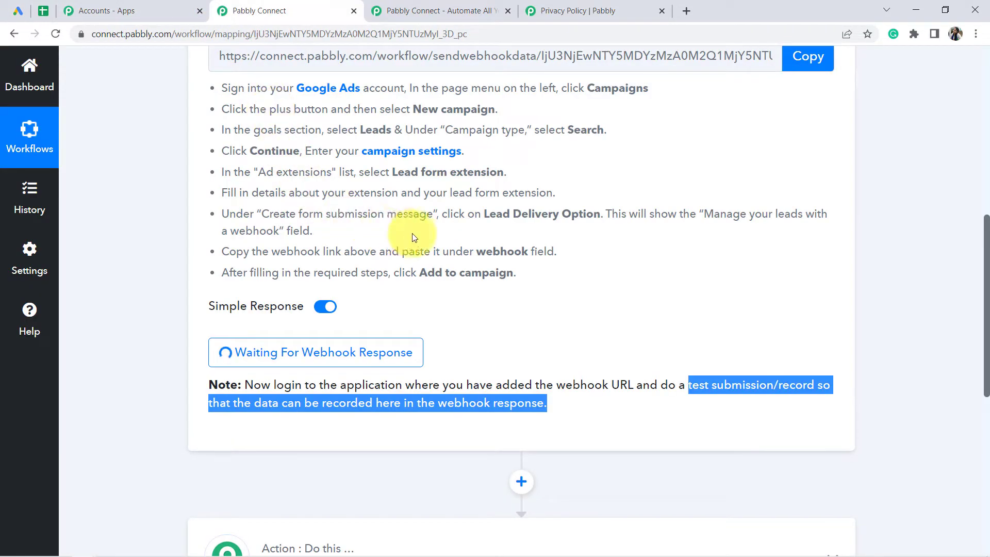
left_click(17, 11)
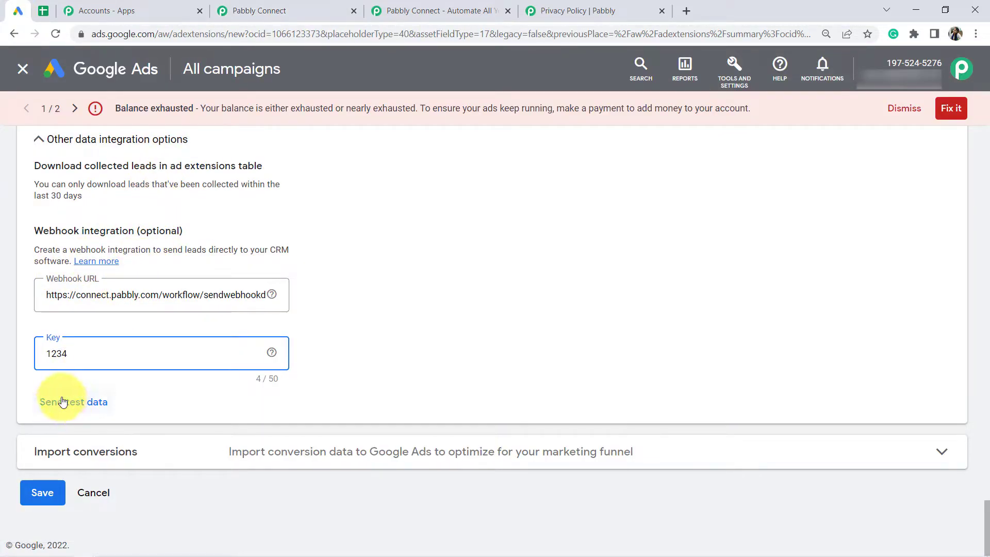
Send test lead data from Google Ads, confirm it was sent, and check Pabbly Connect for the response.
left_click(79, 403)
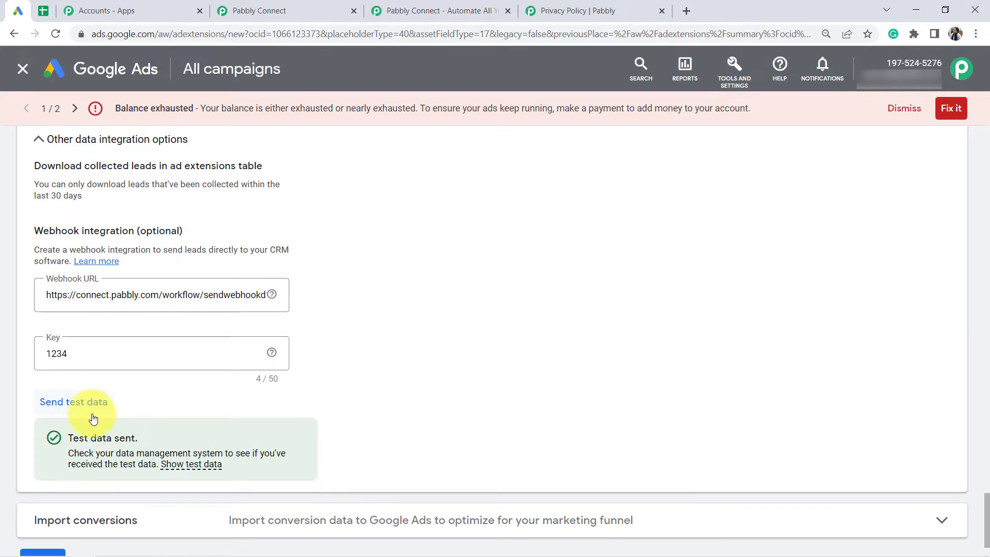
left_click_drag(78, 439, 126, 438)
left_click(253, 6)
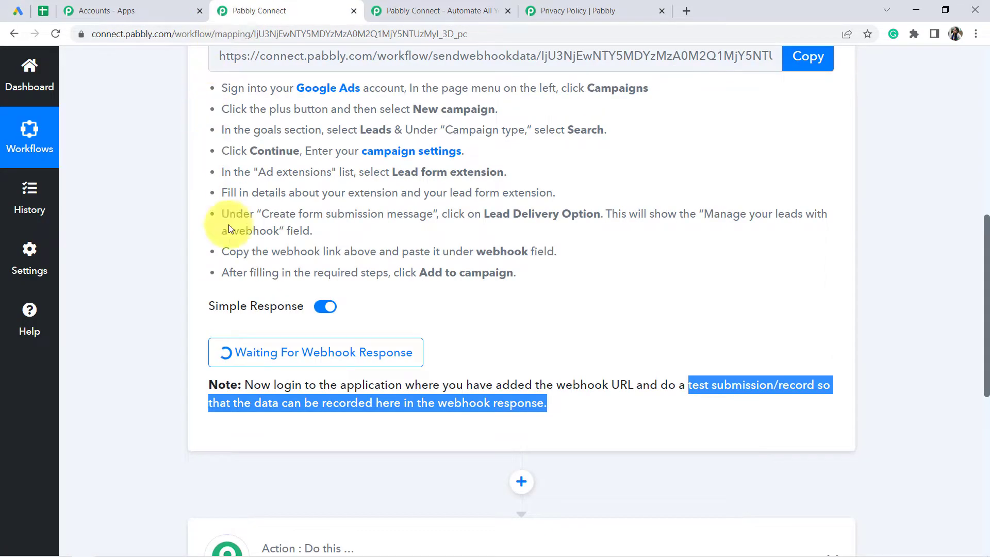
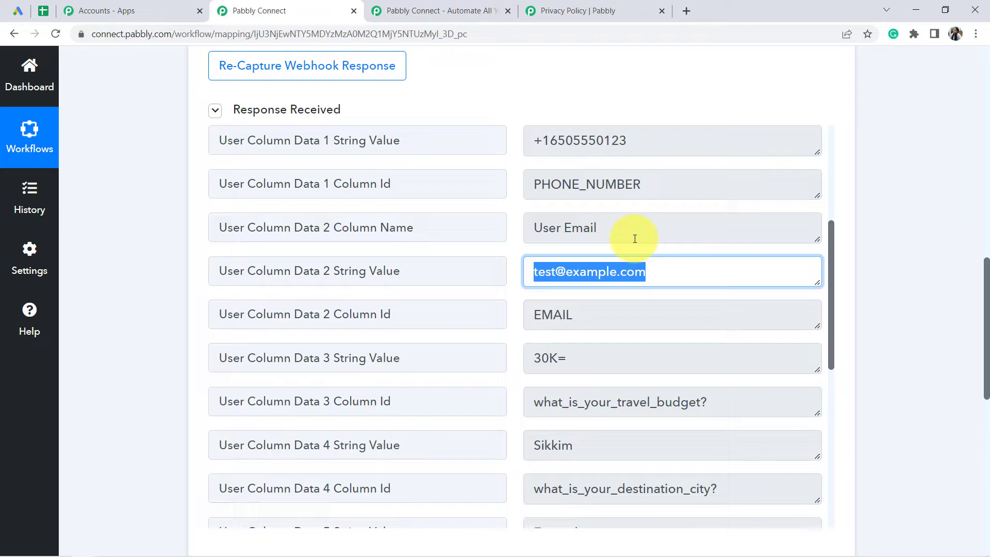
triple_click(615, 272)
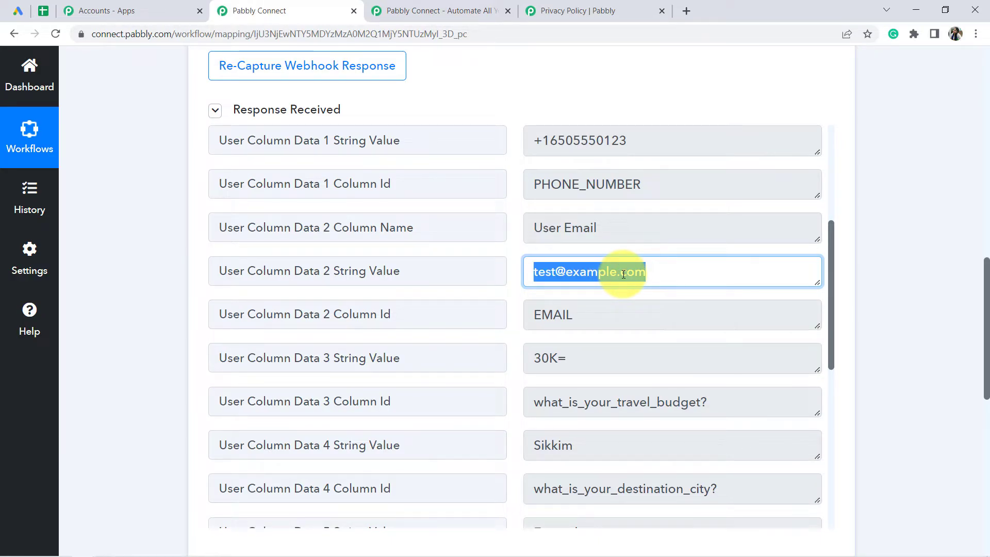
left_click(623, 274)
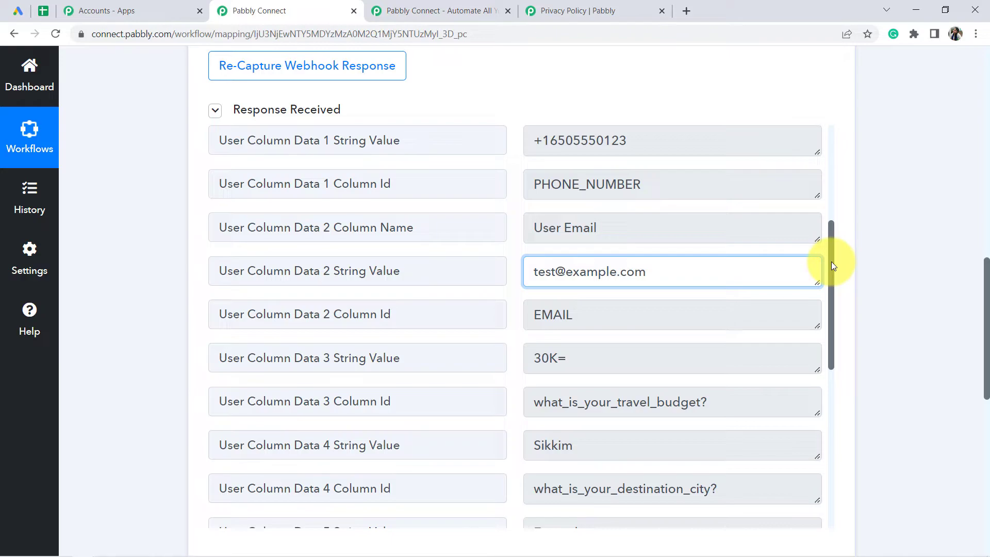
left_click_drag(830, 264, 724, 326)
left_click(569, 287)
key("ctrl+a")
left_click_drag(579, 281, 531, 282)
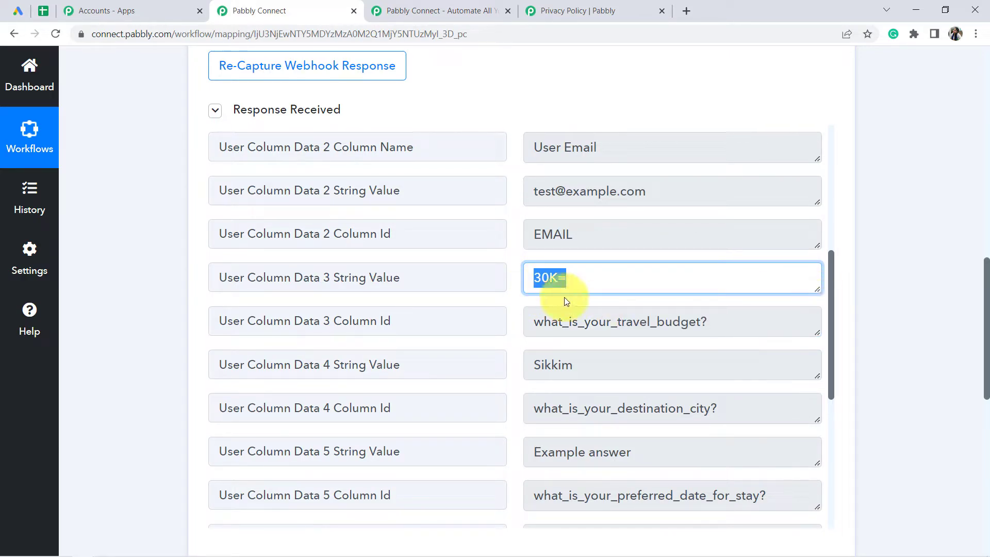
left_click(549, 277)
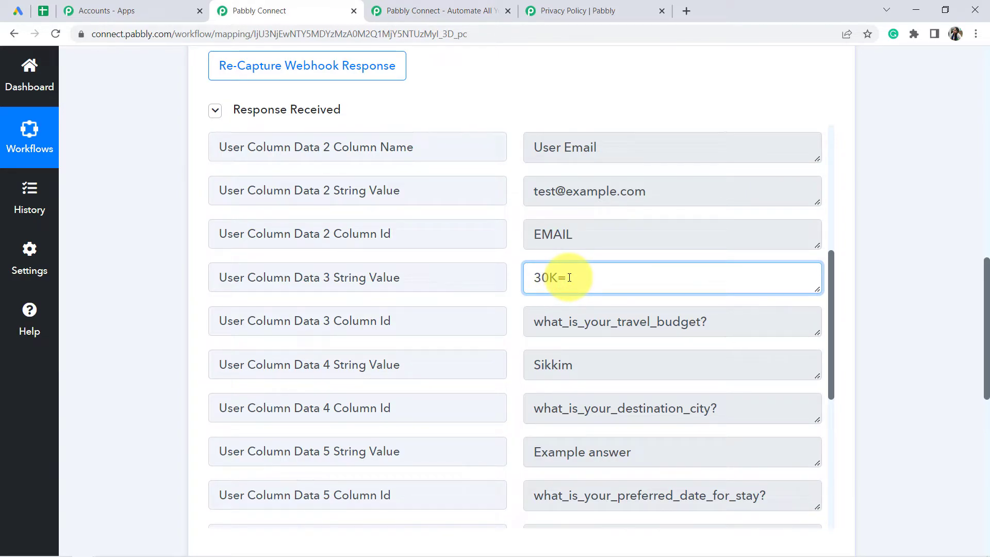
left_click(573, 277)
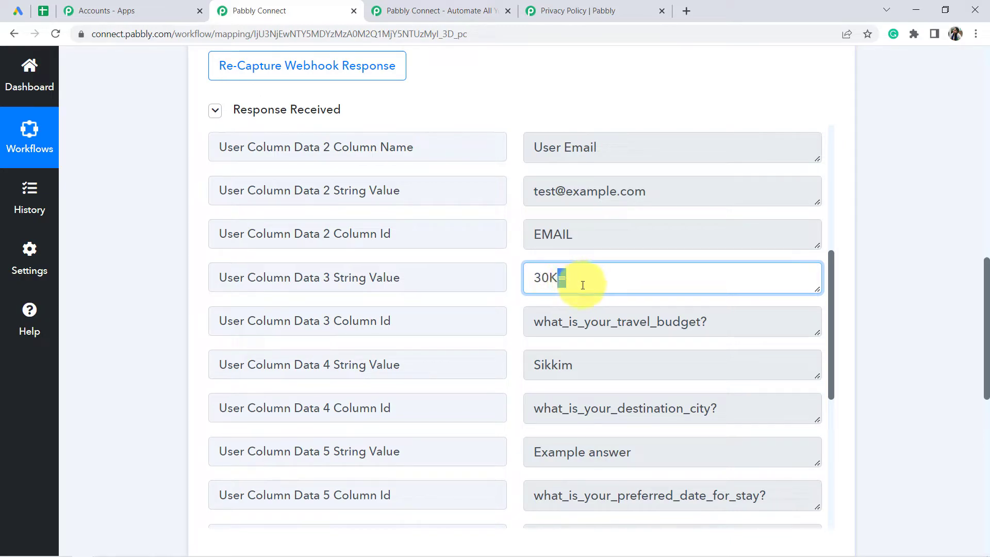
key("Tab")
left_click_drag(829, 300, 836, 328)
double_click(585, 284)
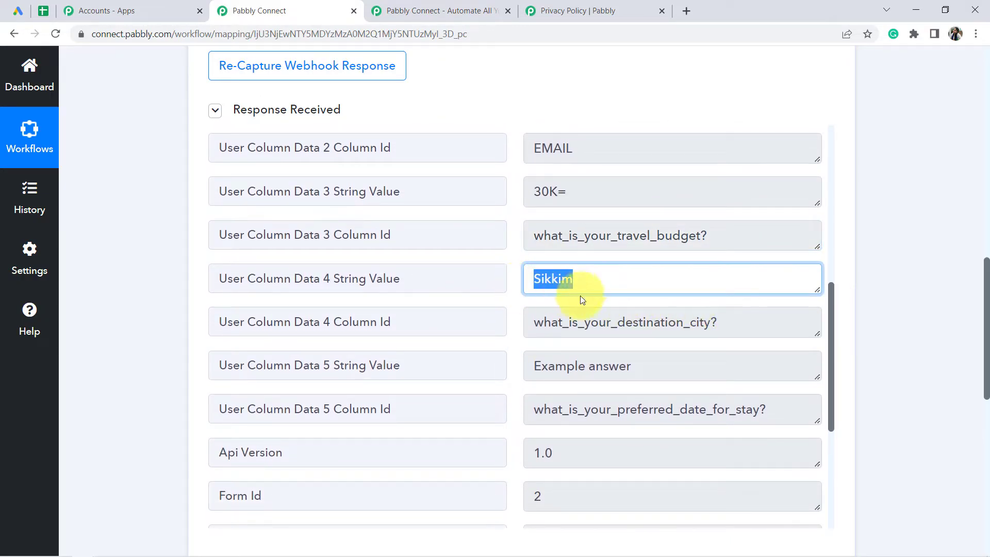
left_click(612, 324)
left_click_drag(612, 324, 832, 361)
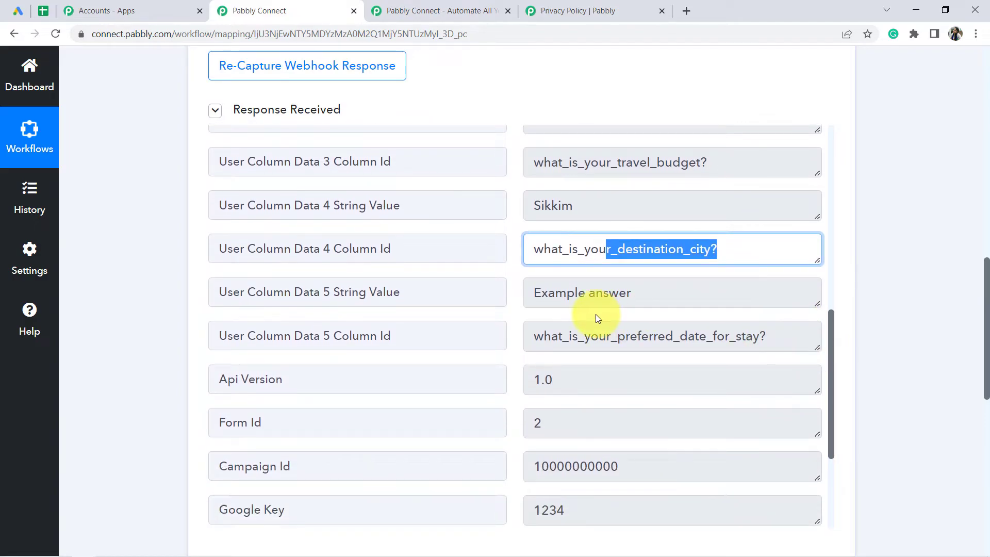
left_click_drag(638, 336, 778, 338)
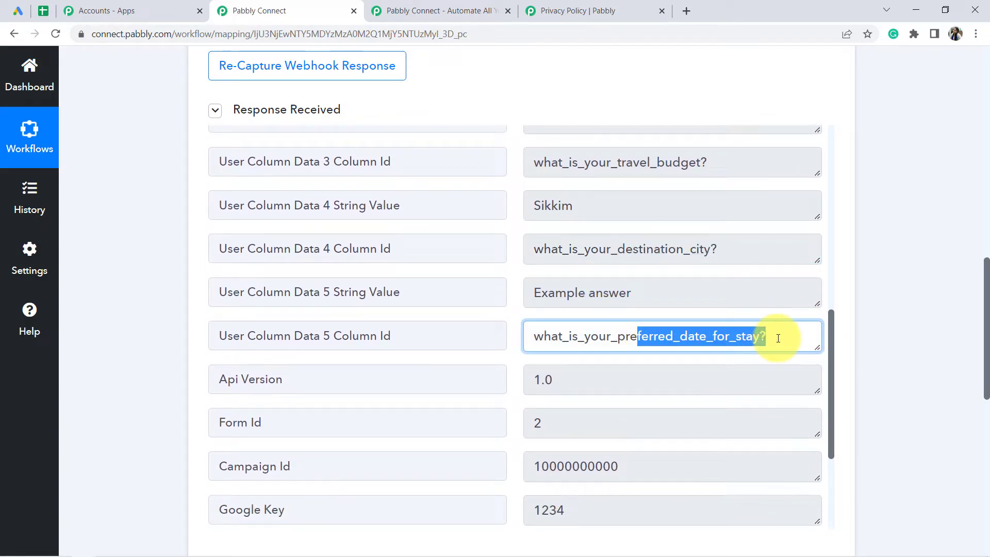
left_click(743, 331)
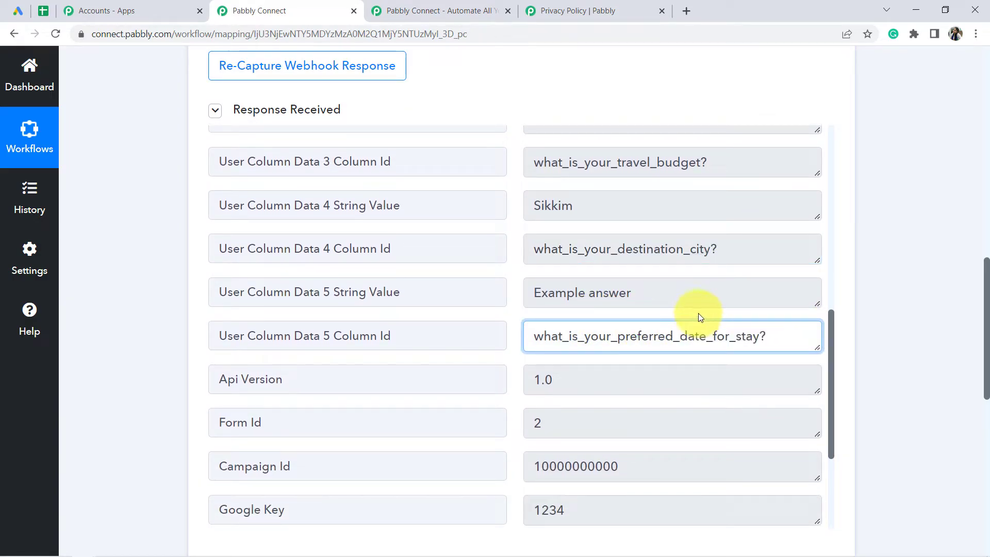
left_click_drag(632, 292, 554, 307)
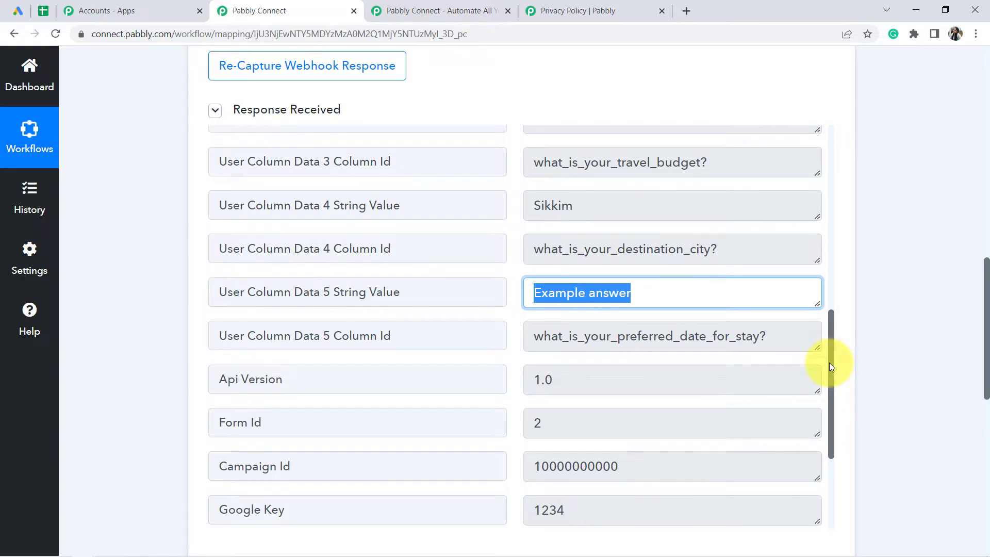
left_click_drag(829, 363, 836, 444)
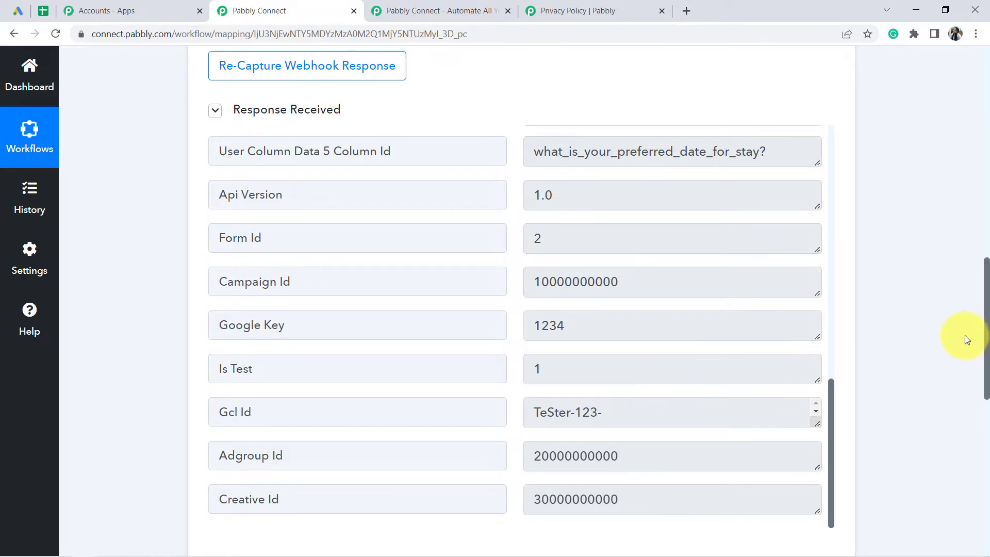
left_click_drag(987, 335, 974, 404)
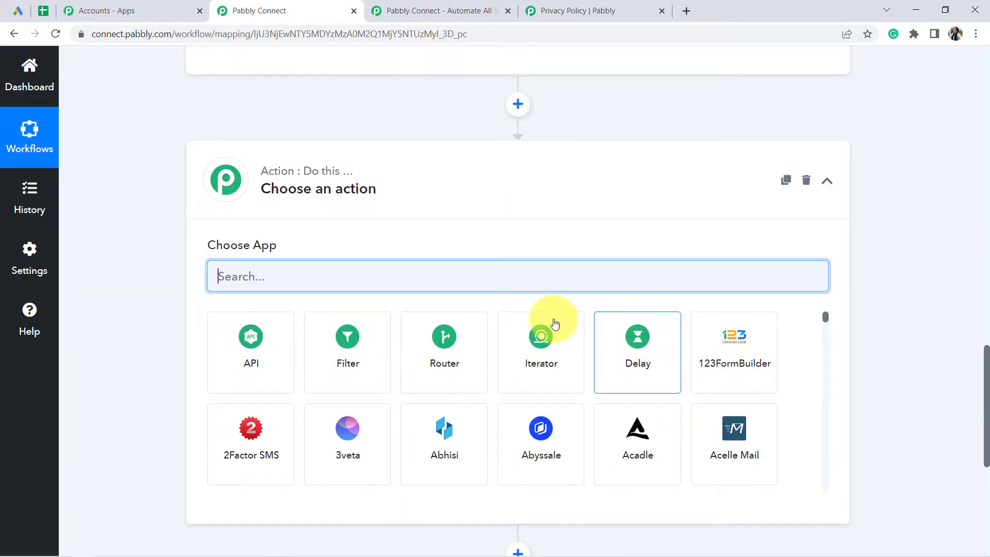
Set the action step to Google Sheets with the Add New Row event and start connecting.
type("google shee")
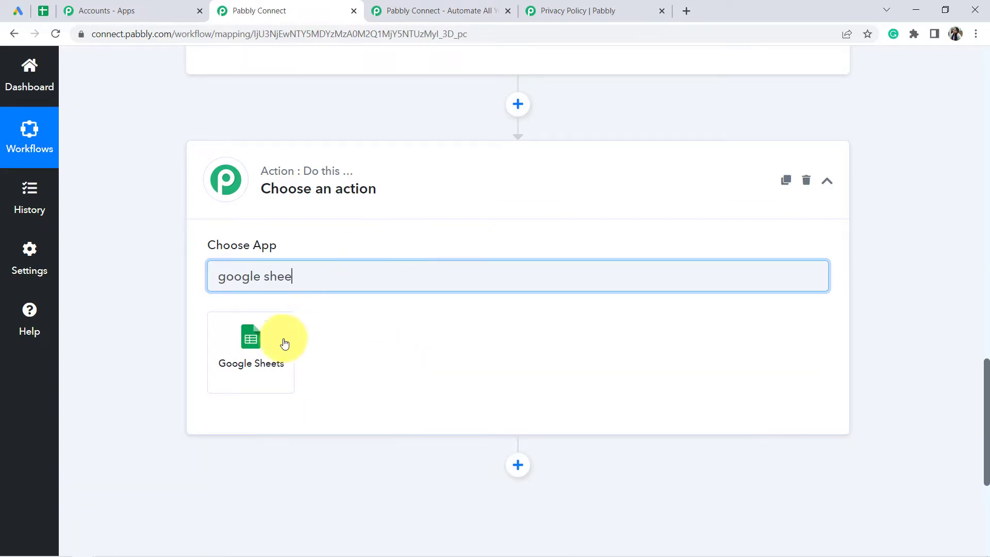
left_click(278, 341)
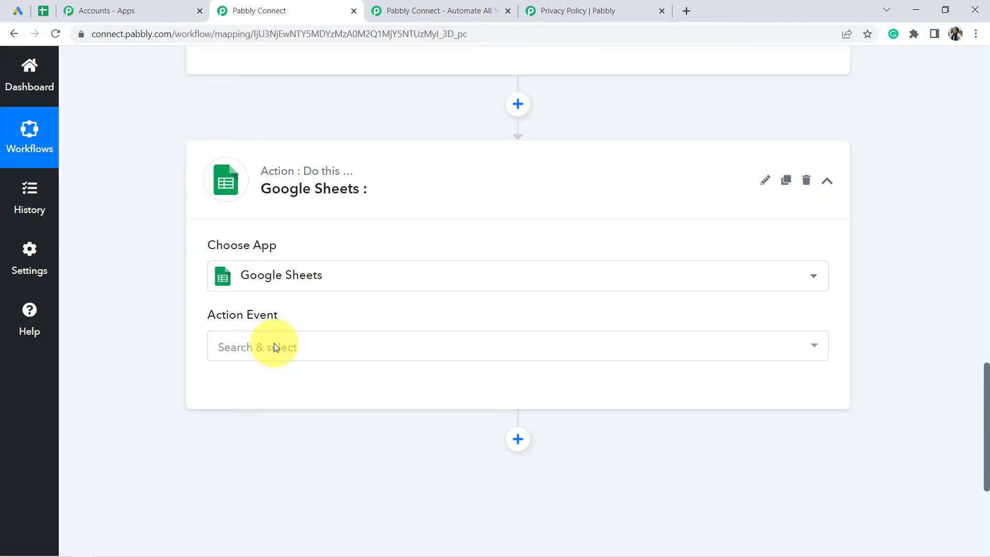
left_click(250, 343)
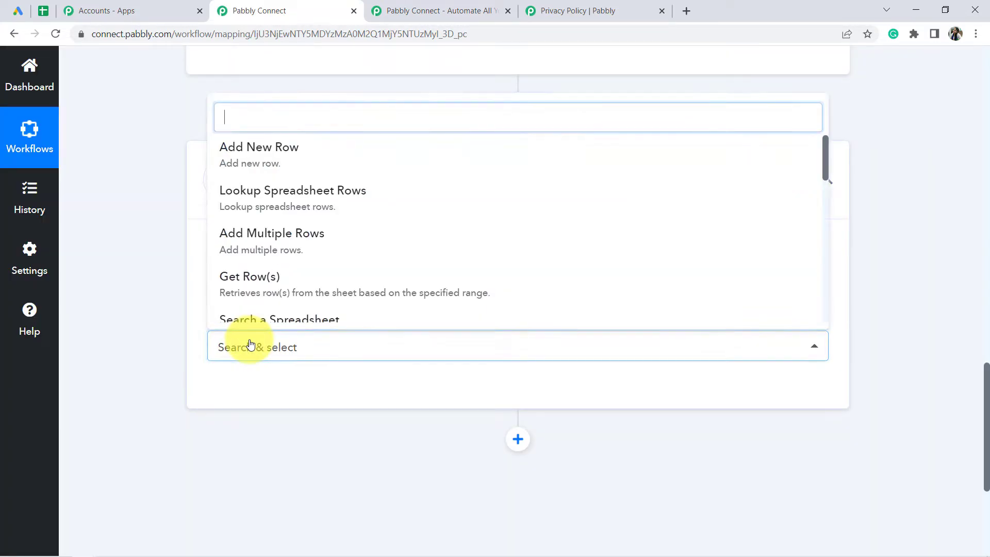
left_click(279, 156)
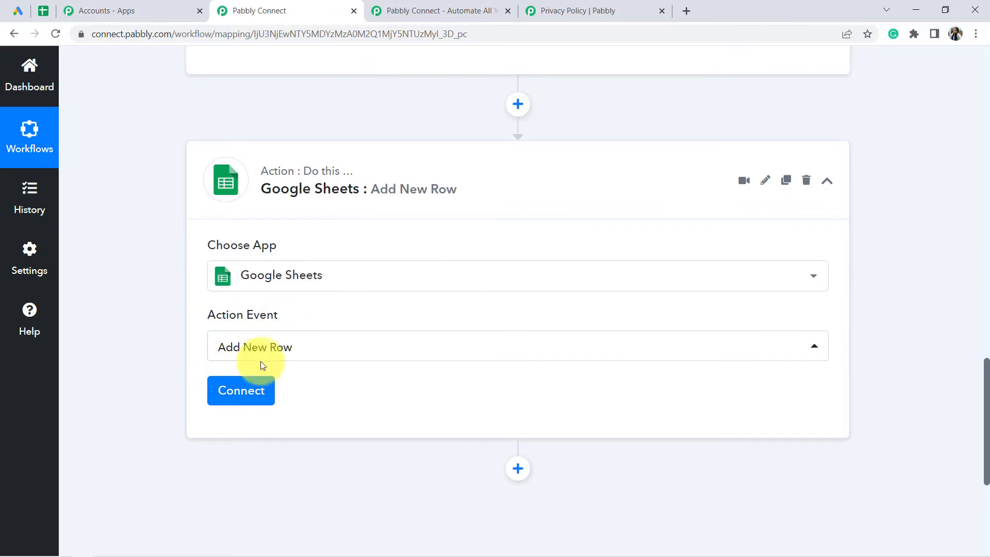
left_click(240, 395)
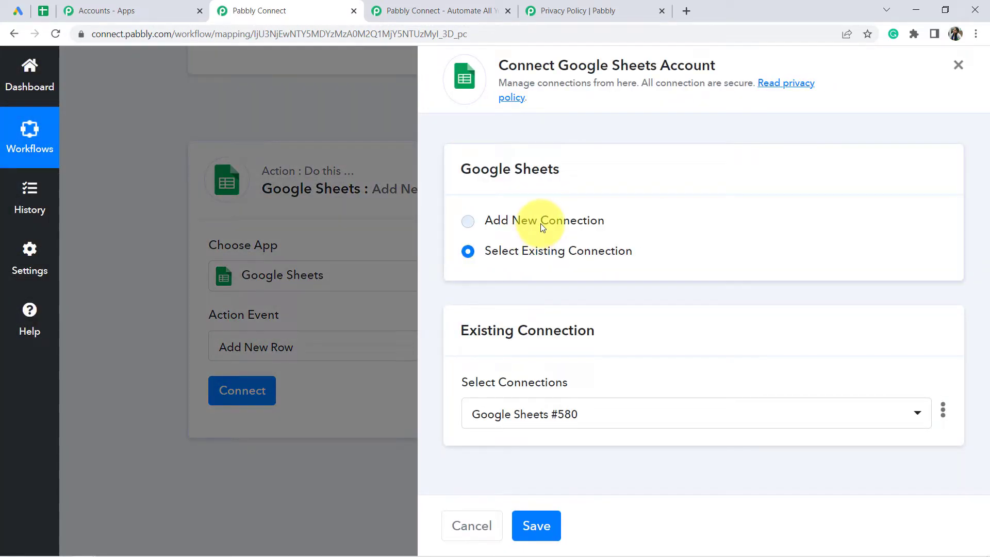
Authorize a new Google Sheets connection by picking a Google account and granting access.
left_click(540, 224)
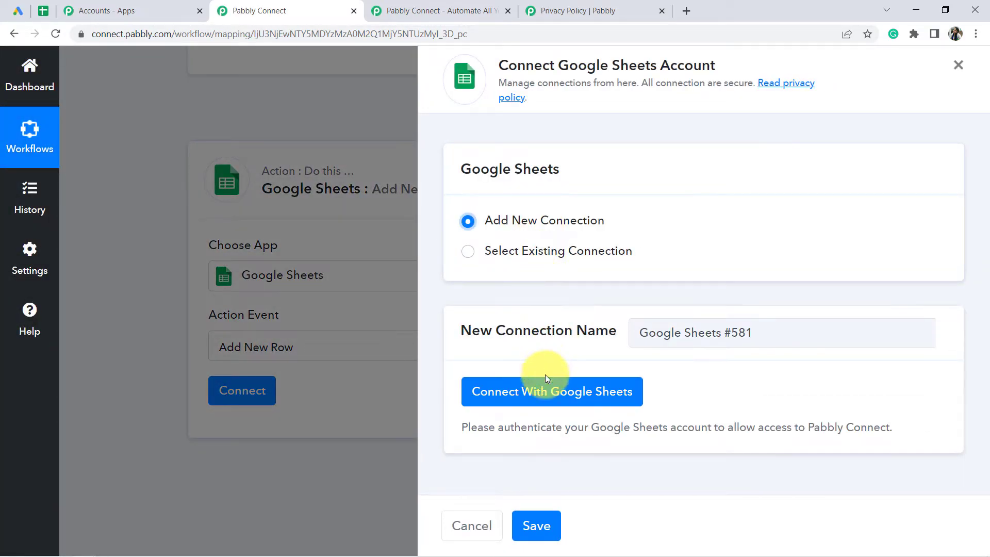
left_click(544, 394)
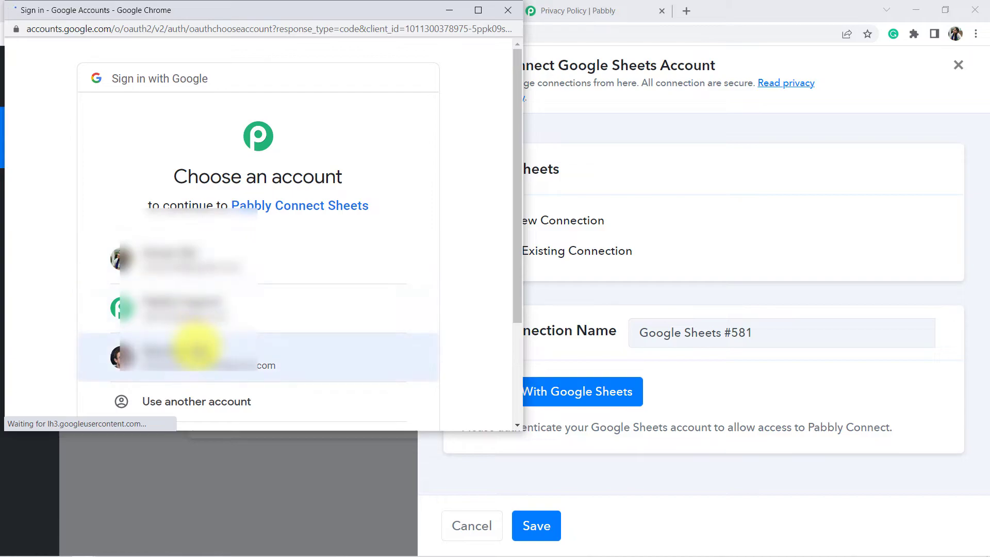
left_click(196, 348)
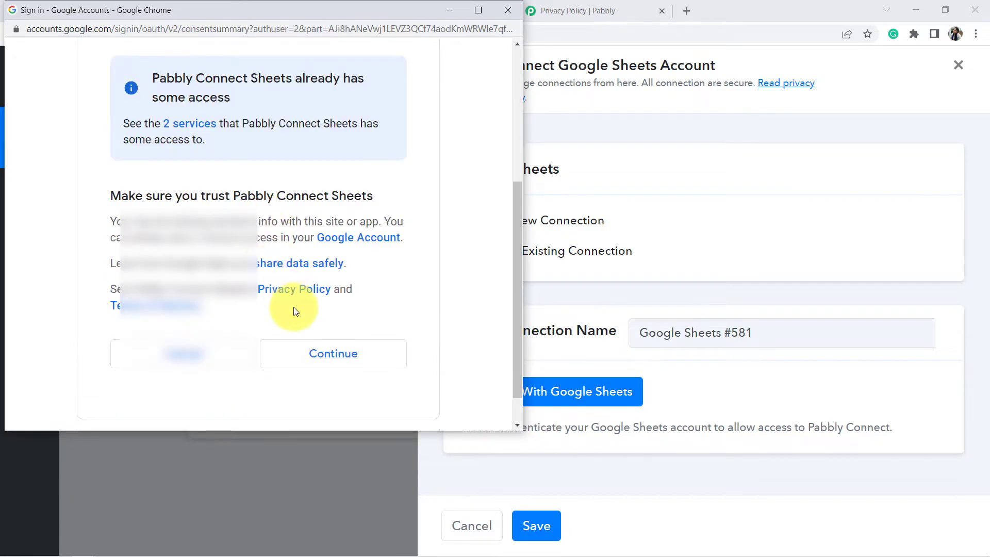
left_click(334, 356)
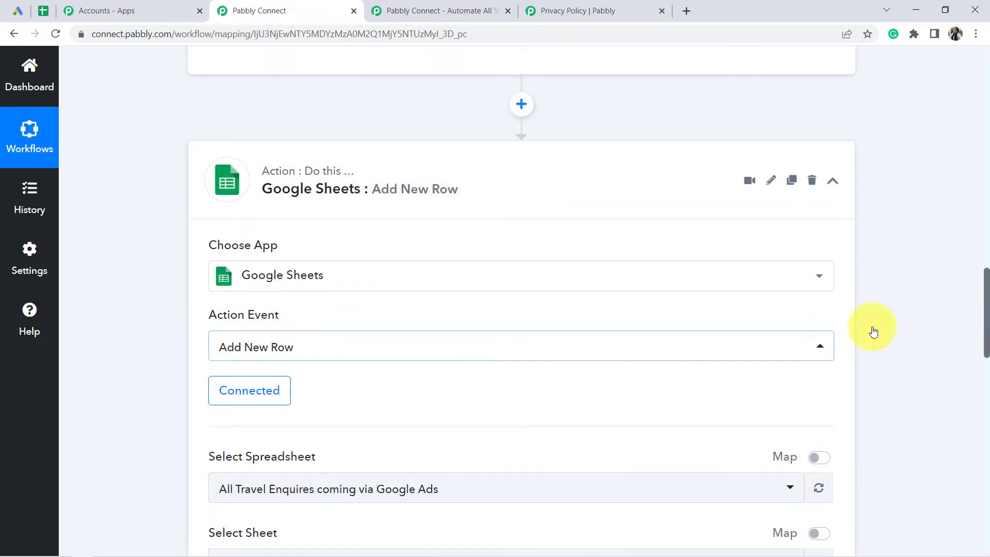
Select the 'All Travel Enquires coming via Google Ads' spreadsheet after checking its title.
left_click_drag(986, 309, 946, 347)
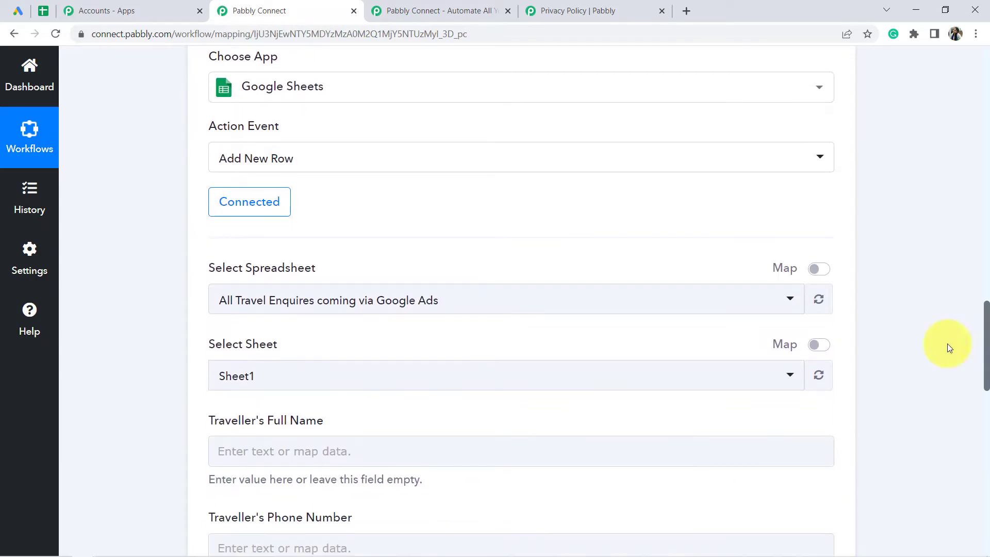
left_click_drag(218, 273, 267, 275)
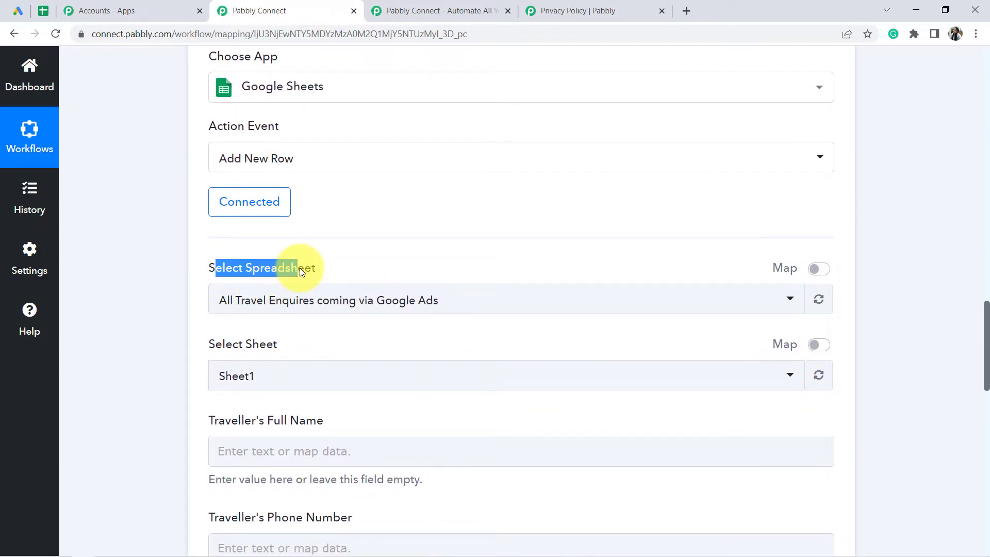
left_click(281, 303)
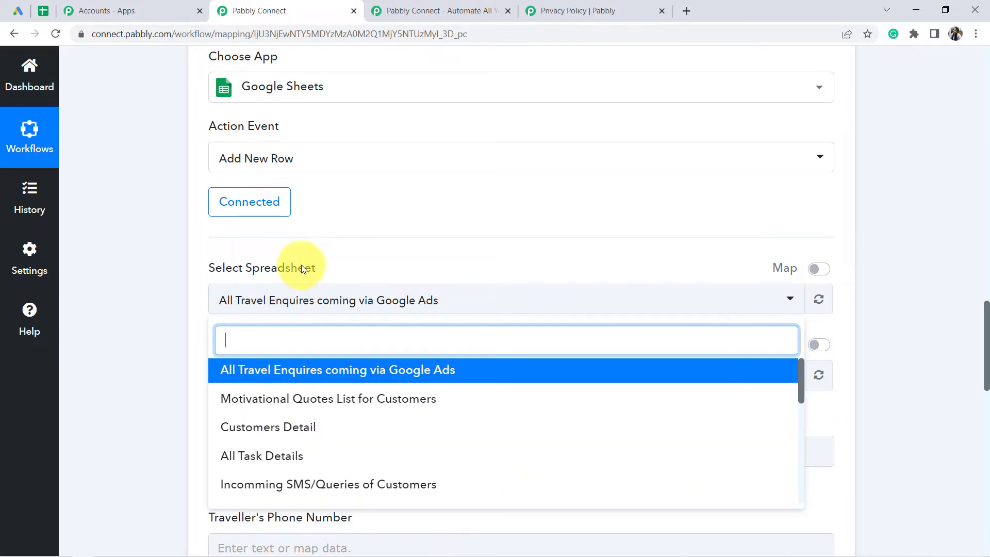
left_click(43, 11)
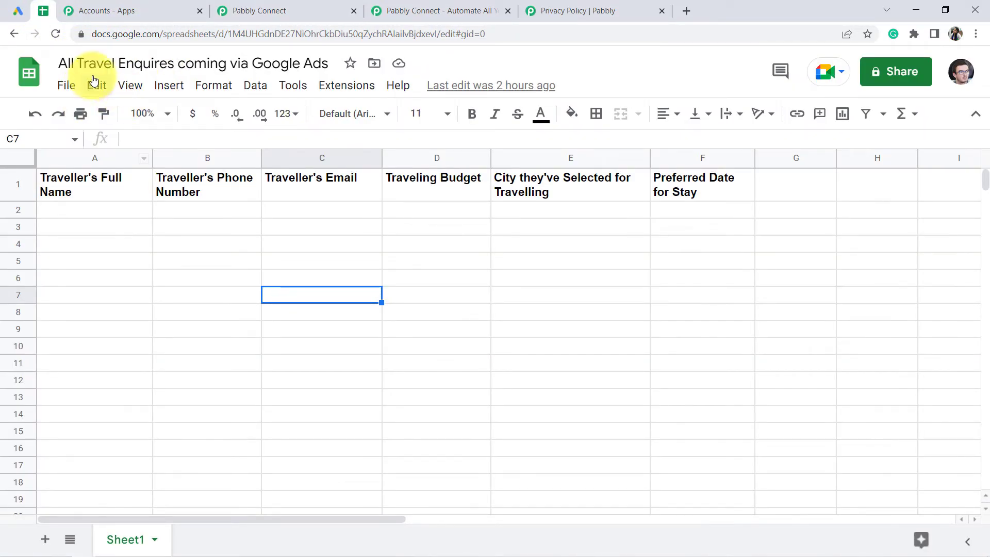
left_click_drag(66, 64, 301, 63)
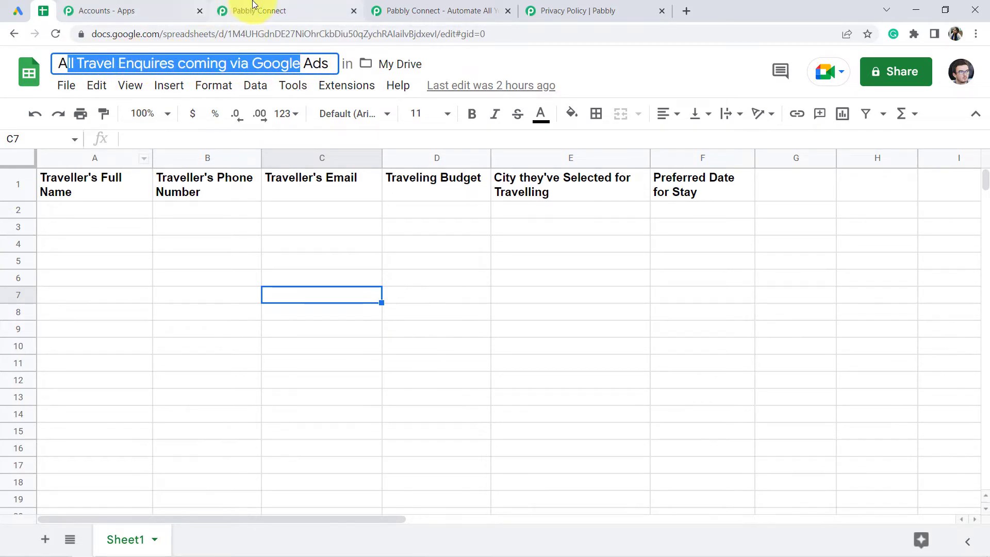
left_click(255, 11)
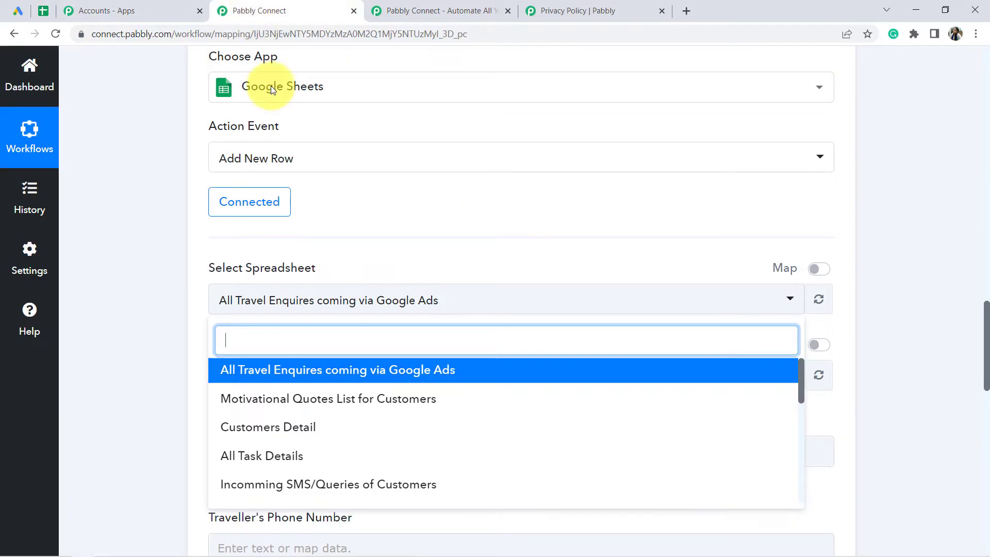
left_click(249, 377)
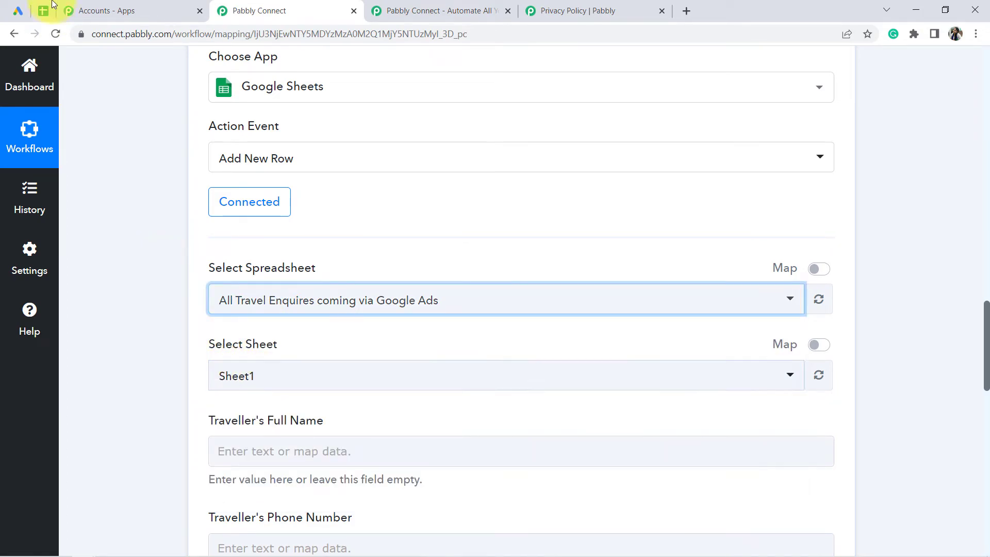
Confirm Sheet1, review the Traveller field labels, and select the spreadsheet's row 1 headers.
left_click(43, 11)
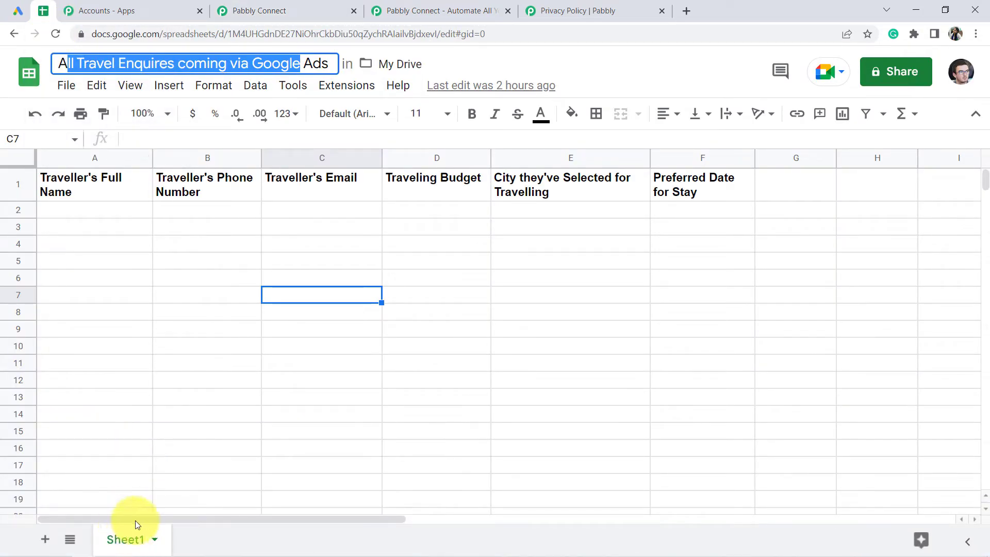
left_click(252, 10)
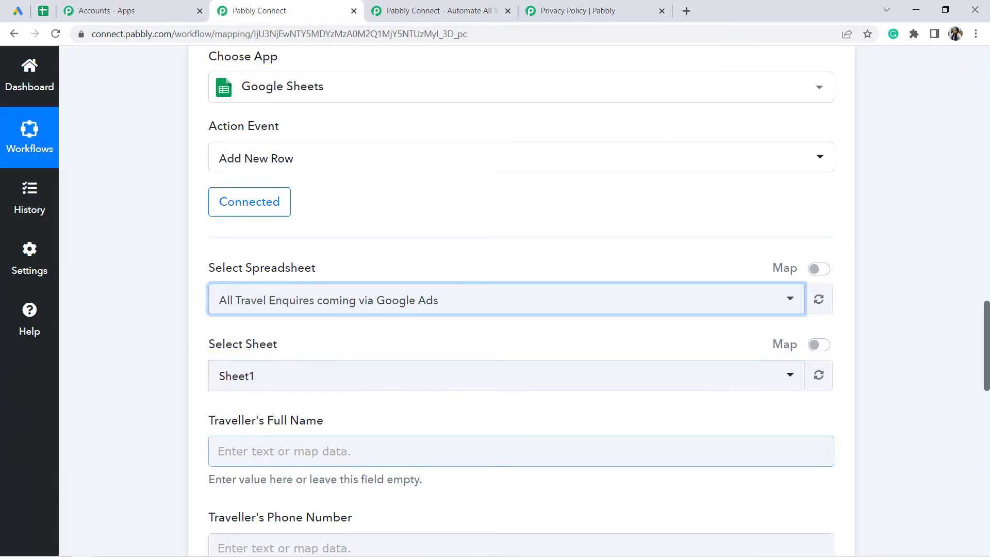
left_click_drag(985, 324, 985, 367)
left_click_drag(231, 170, 281, 169)
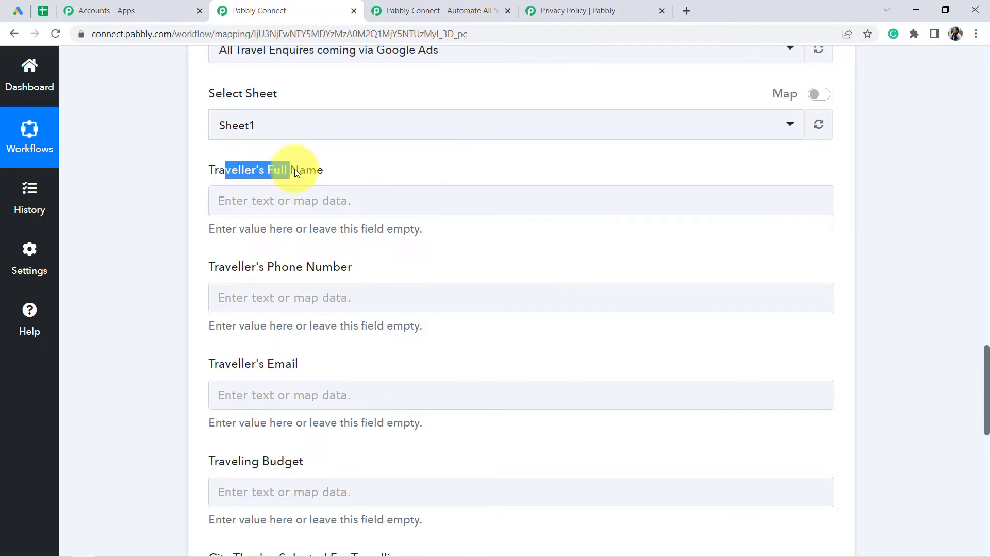
left_click_drag(231, 268, 363, 268)
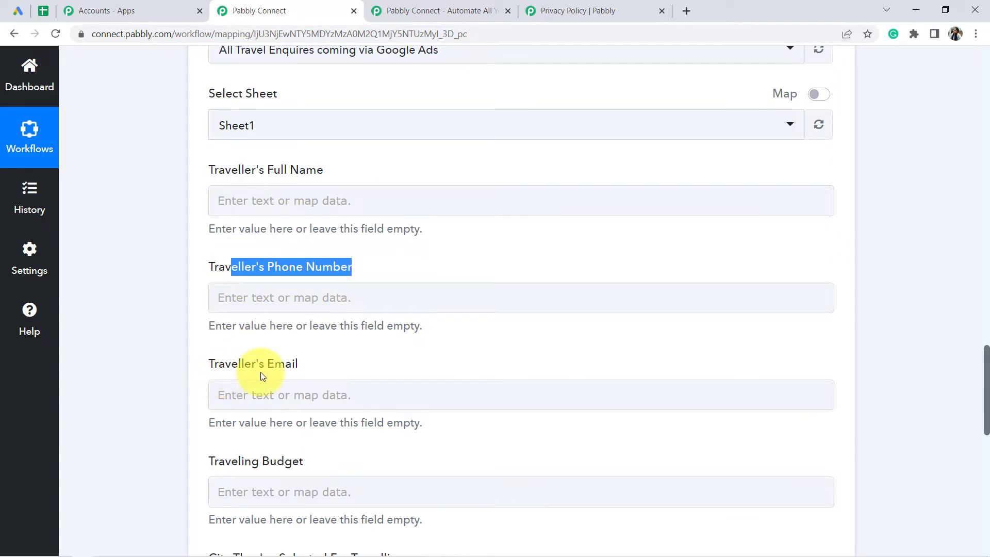
left_click_drag(218, 367, 299, 367)
left_click(248, 468)
left_click_drag(240, 462, 304, 462)
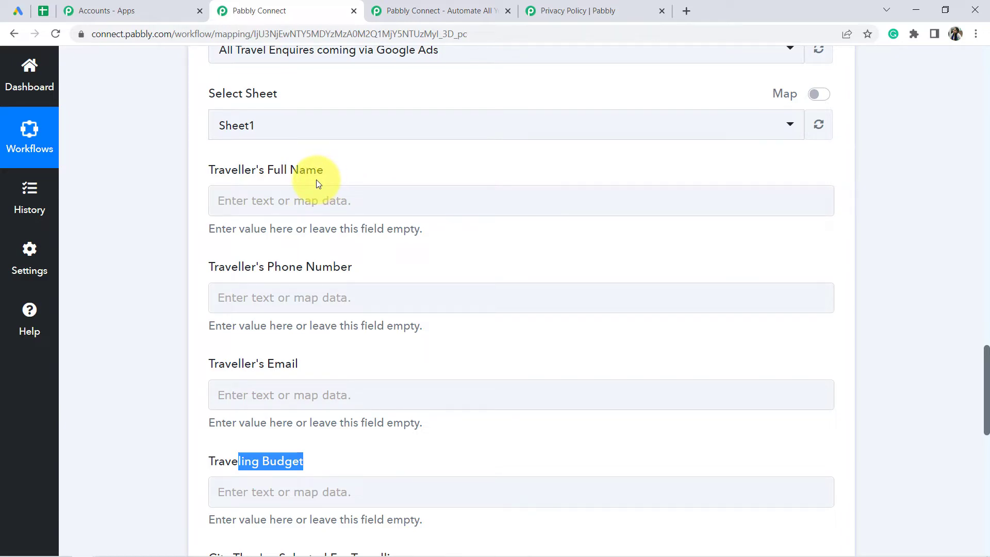
left_click(50, 6)
left_click_drag(115, 187, 691, 180)
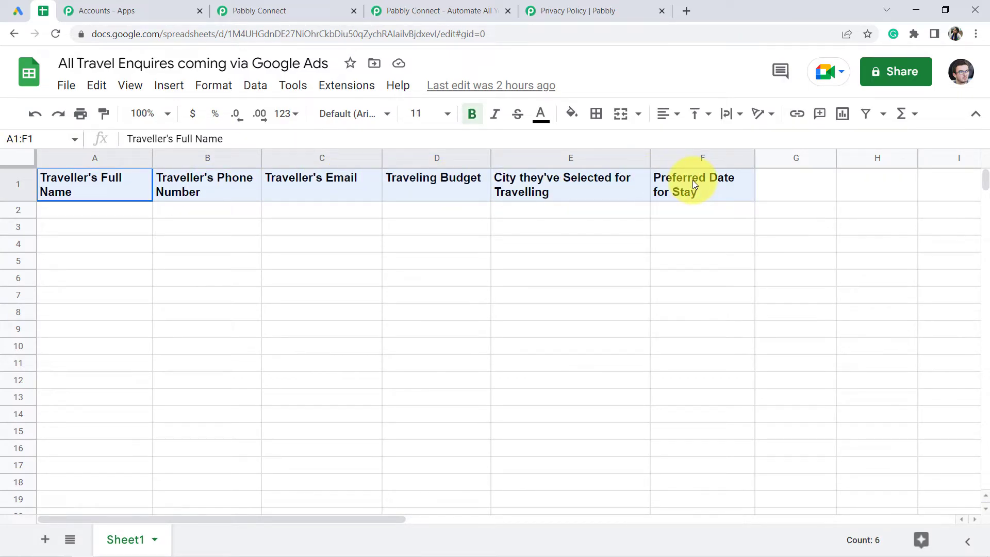
Review headers A1–F1, from Traveller's Full Name to Preferred Date for Stay, then return.
left_click(99, 187)
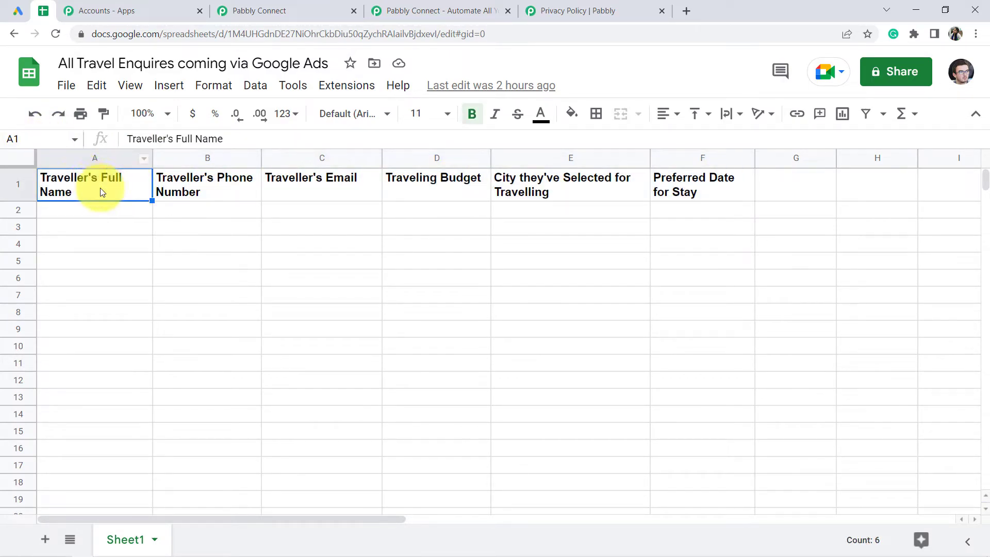
left_click(206, 181)
left_click(320, 183)
left_click(436, 185)
left_click(567, 184)
left_click(695, 181)
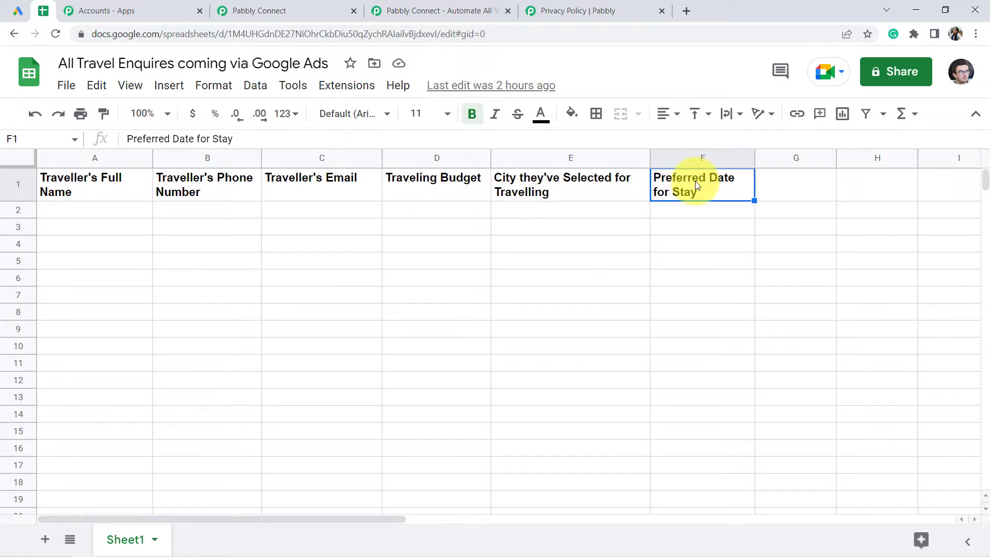
left_click(97, 193)
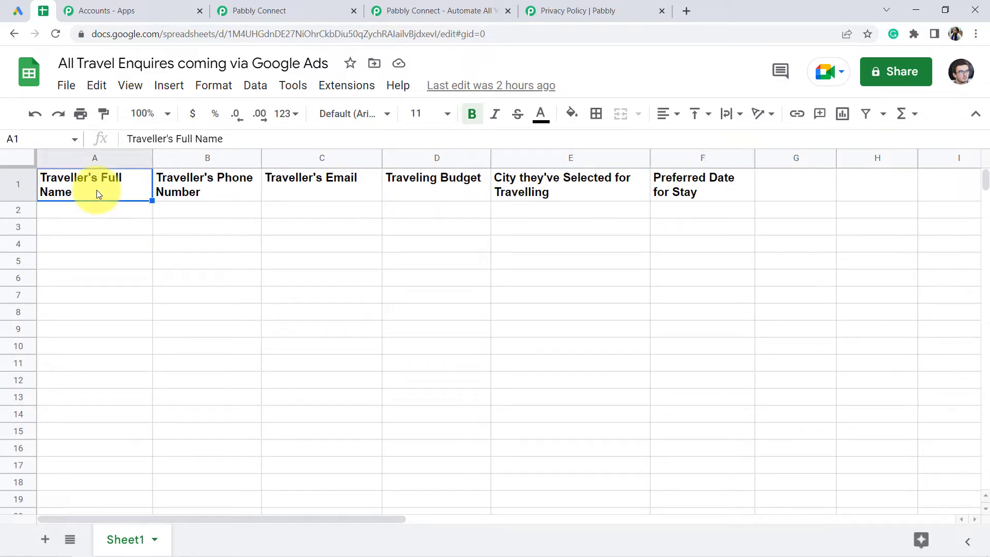
left_click(232, 187)
left_click(330, 190)
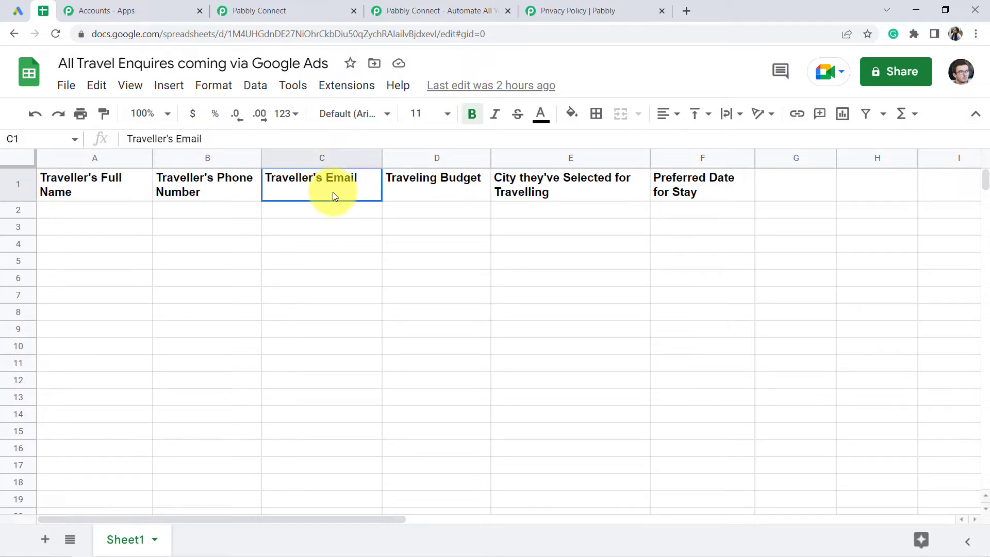
left_click(427, 189)
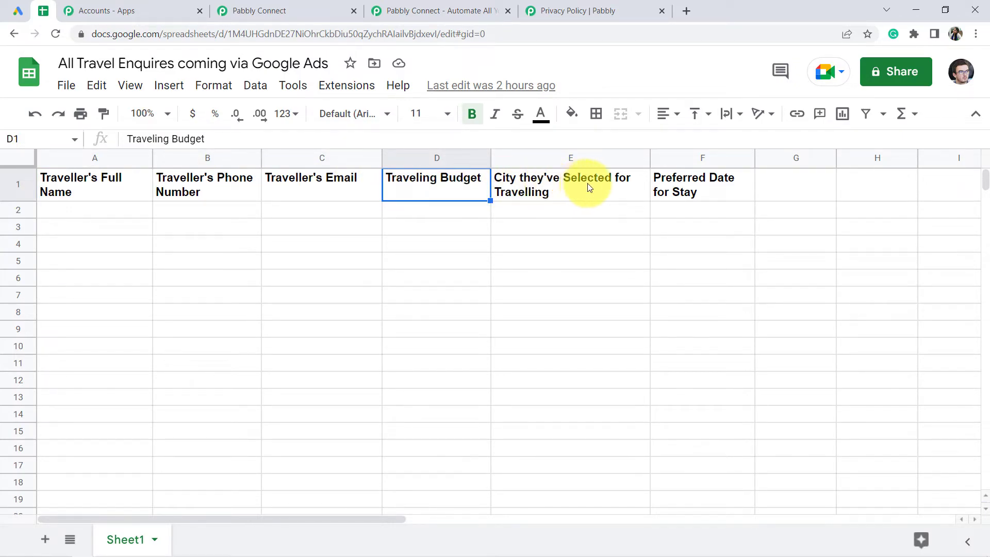
left_click(611, 188)
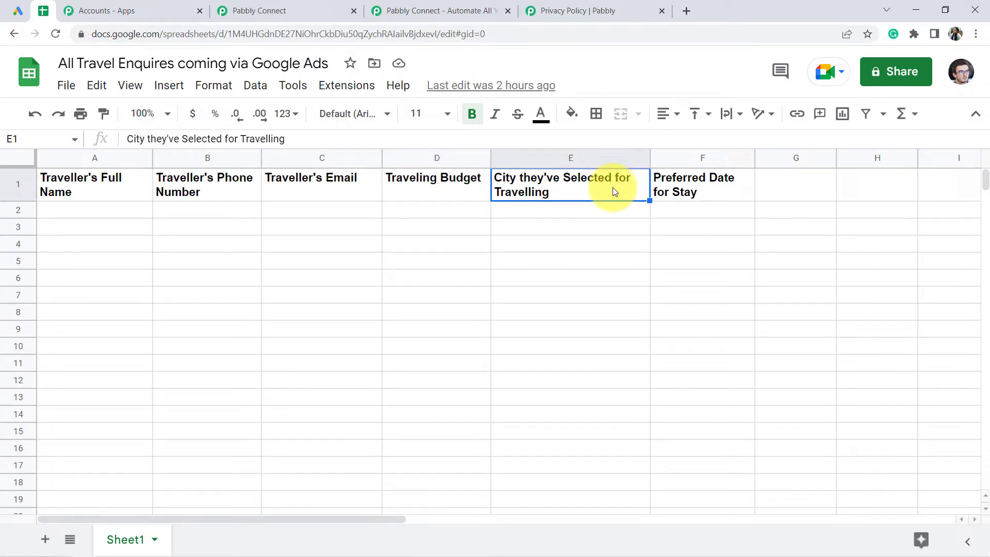
left_click(716, 191)
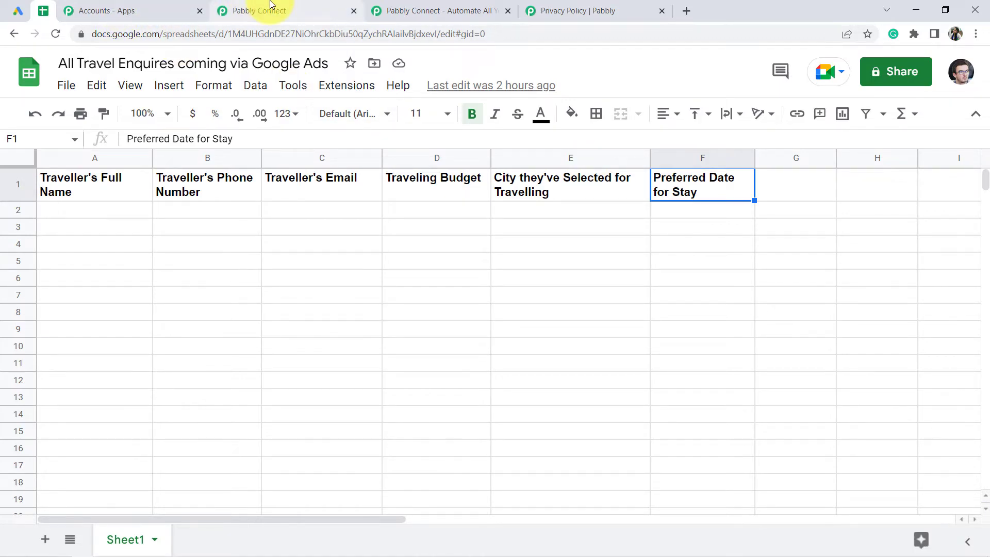
left_click(270, 6)
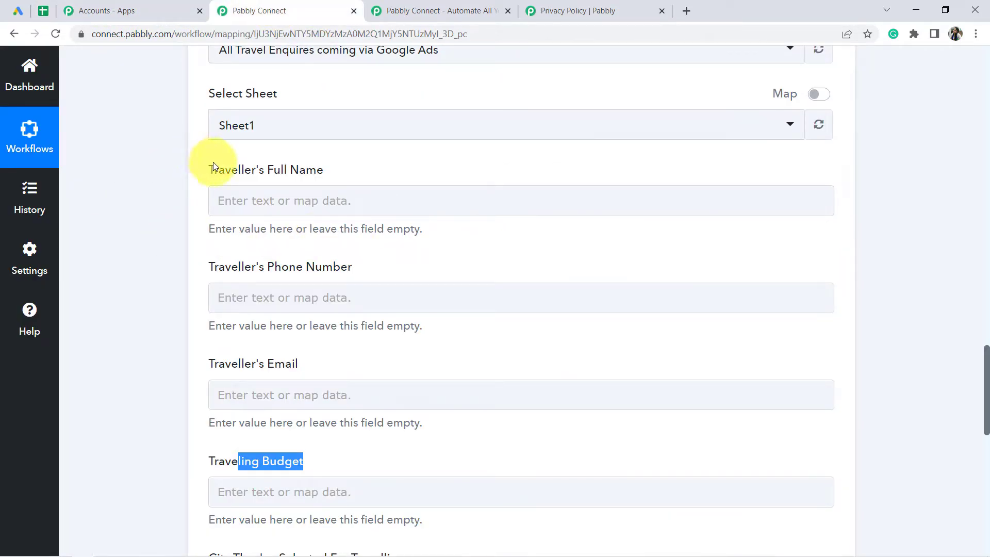
left_click_drag(214, 166, 343, 191)
left_click_drag(240, 267, 376, 269)
mouse_move(986, 407)
left_mouse_down()
mouse_move(988, 449)
mouse_move(987, 425)
left_mouse_up()
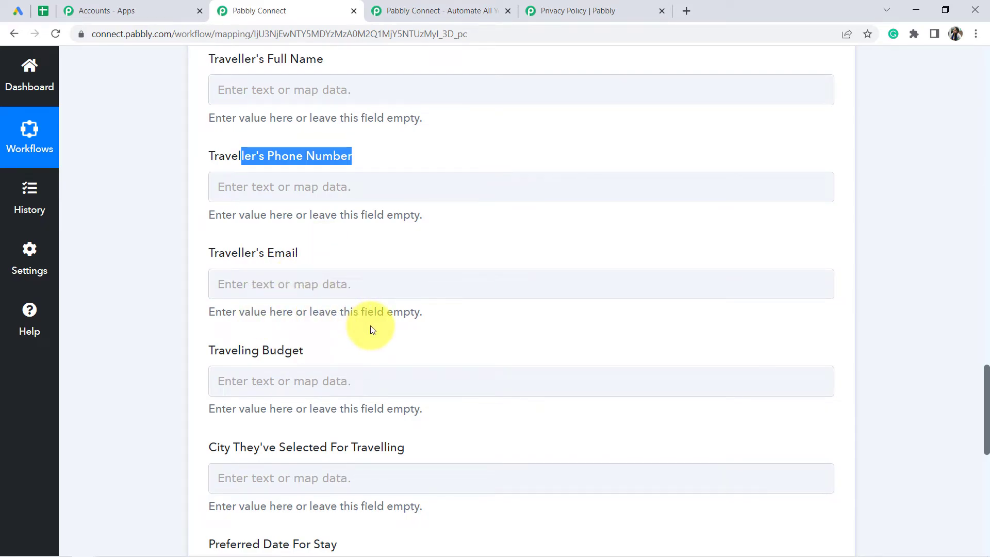
left_click(44, 11)
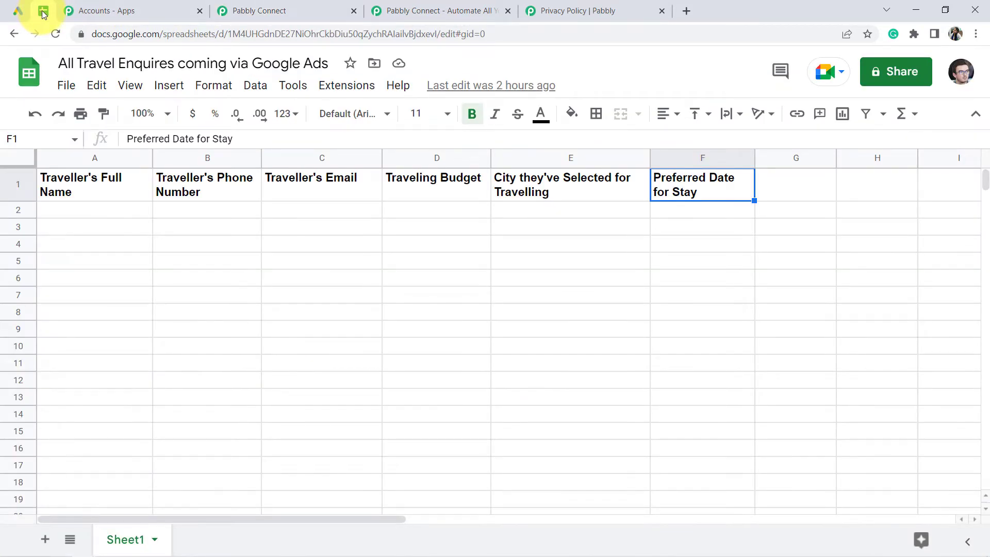
left_click(253, 10)
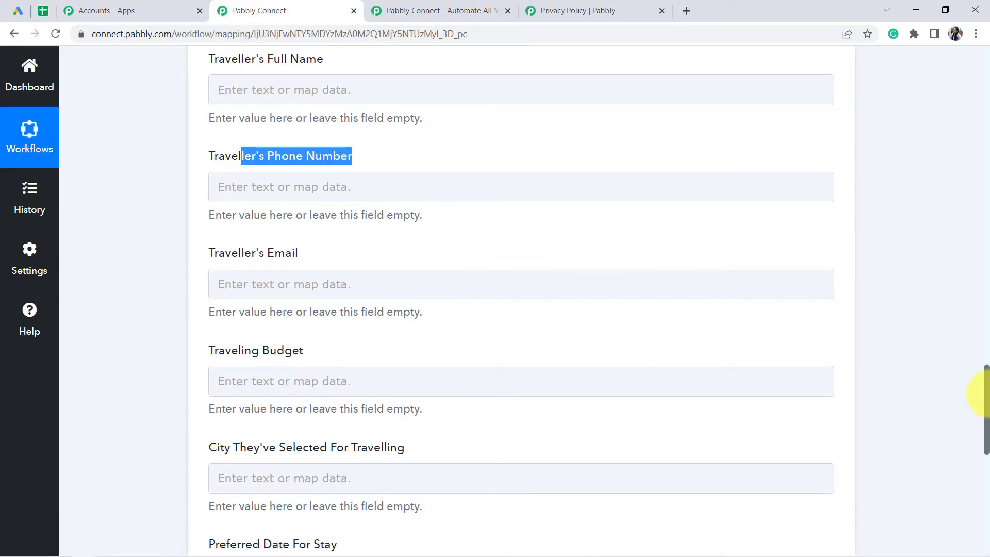
scroll(985, 426, "up", 1)
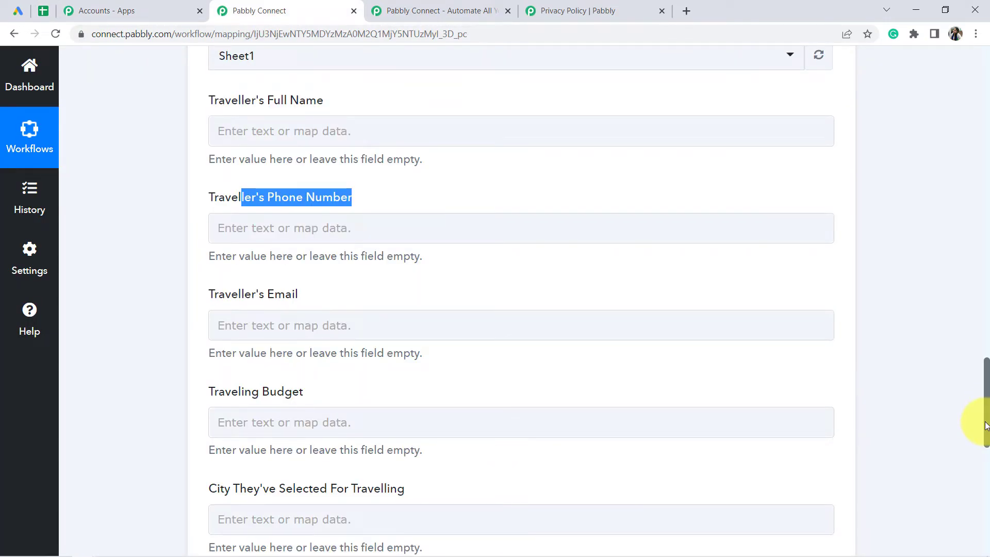
left_click_drag(986, 426, 985, 235)
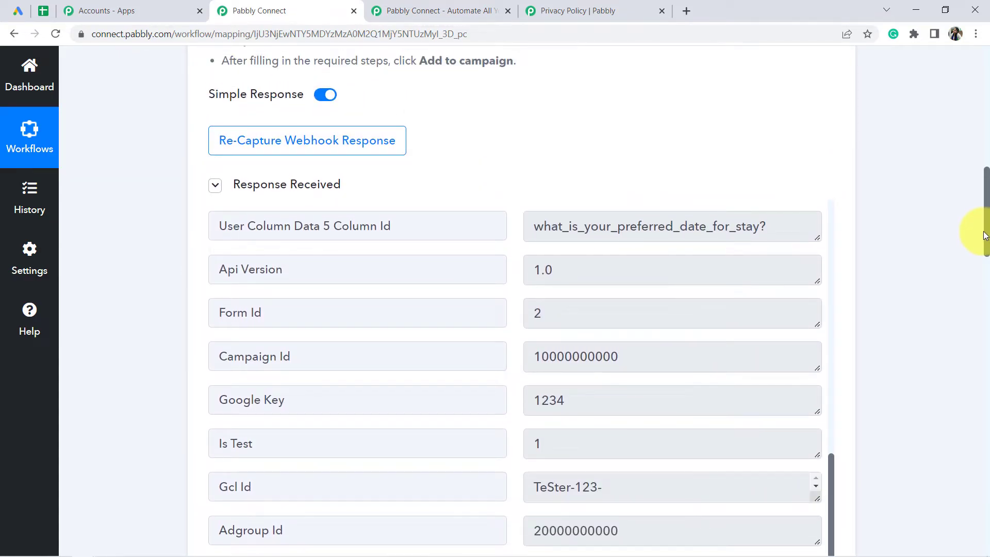
left_click_drag(985, 236, 985, 417)
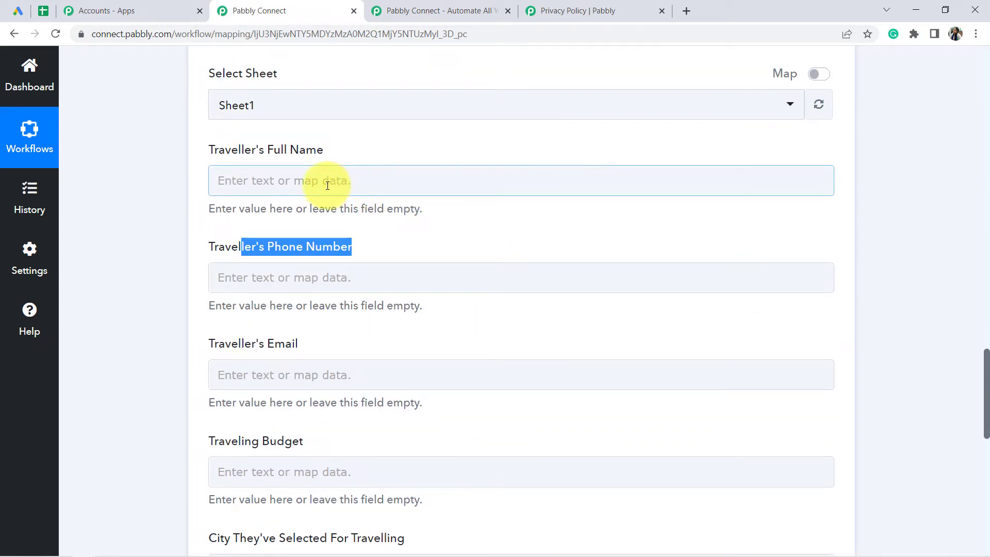
Map the lead's full name and phone values into Traveller's Full Name and Phone Number.
left_click(238, 187)
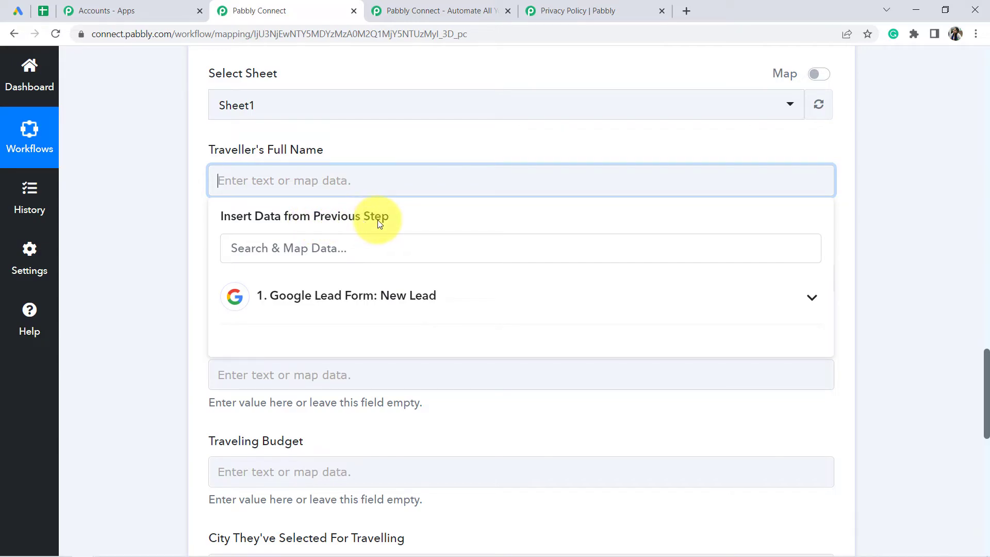
left_click(321, 298)
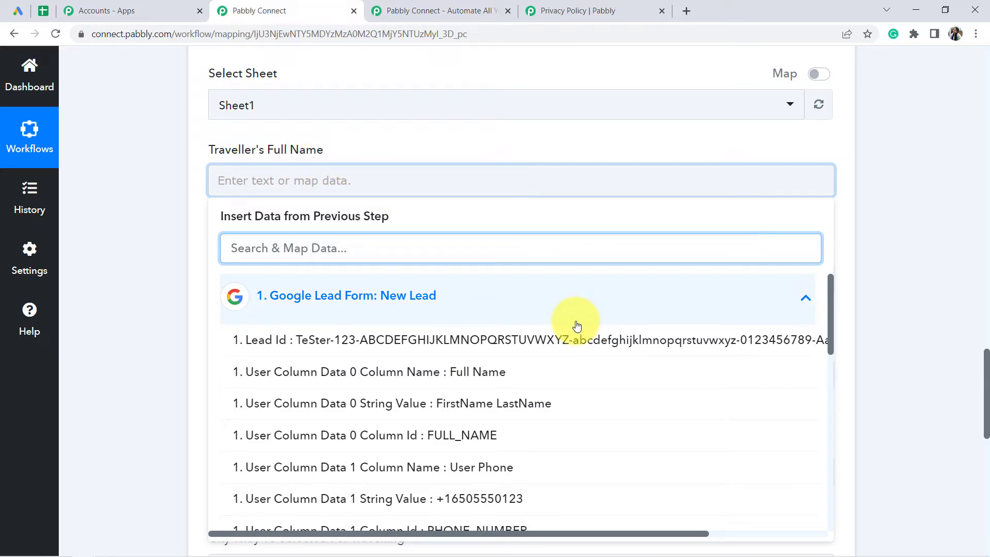
left_click(507, 405)
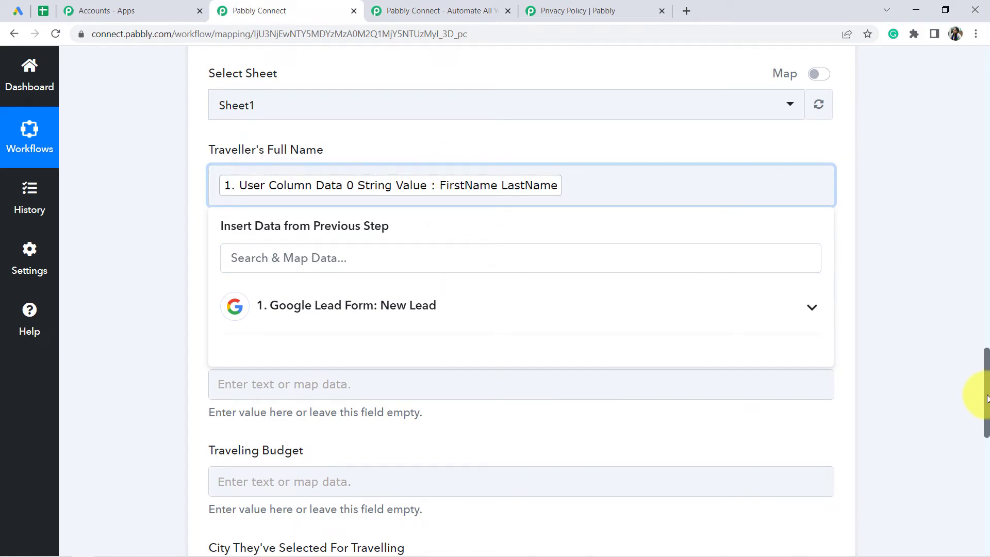
scroll(986, 398, "down", 1)
left_click(145, 272)
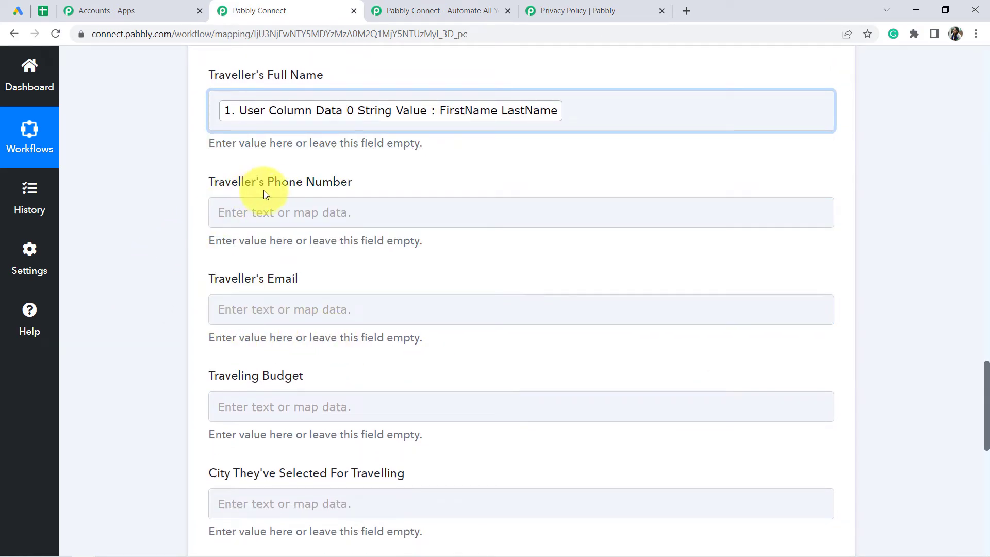
left_click(314, 213)
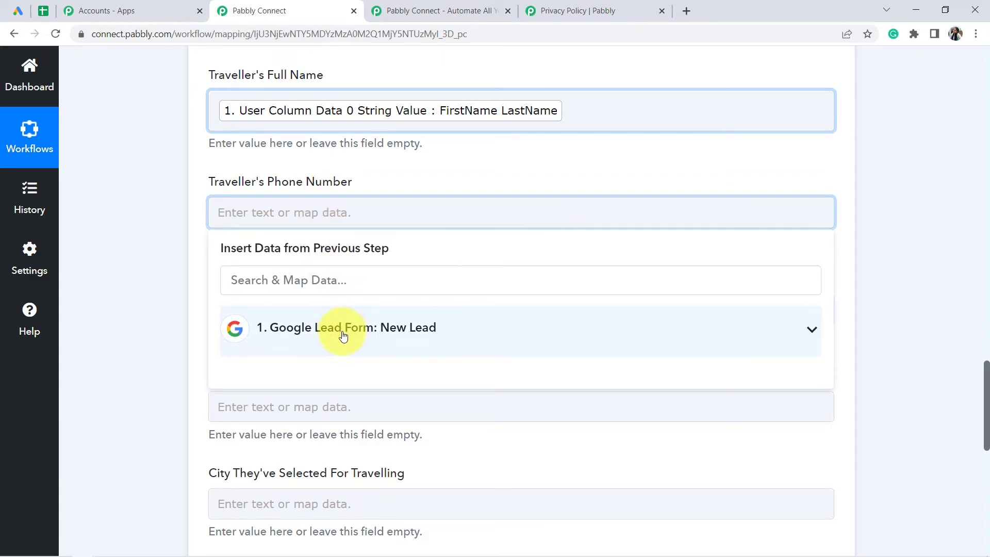
left_click(344, 336)
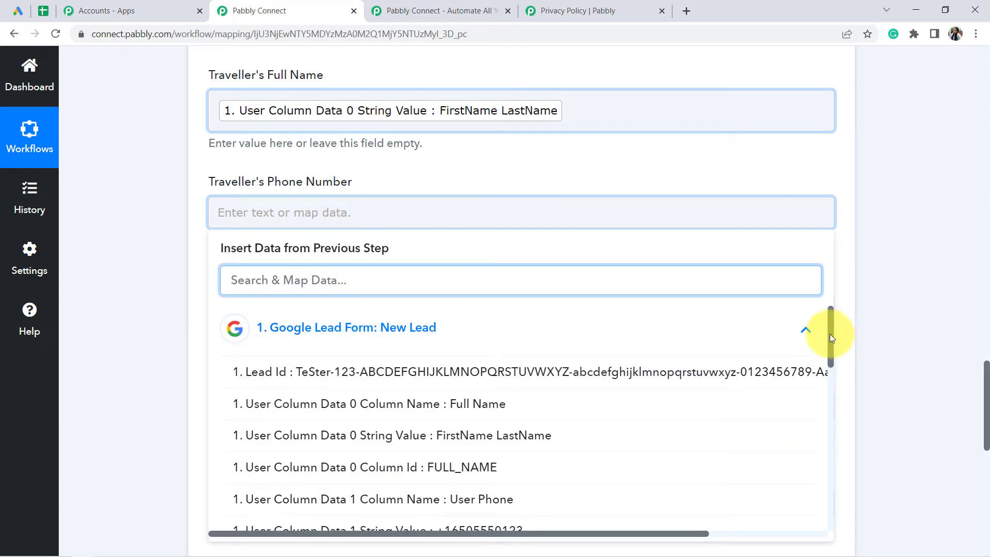
scroll(830, 355, "down", 3)
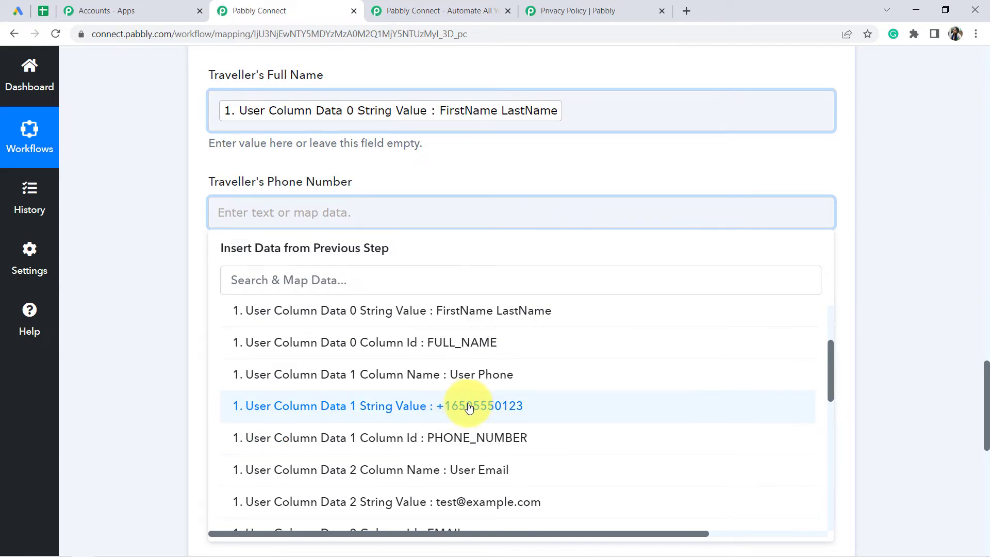
left_click(470, 407)
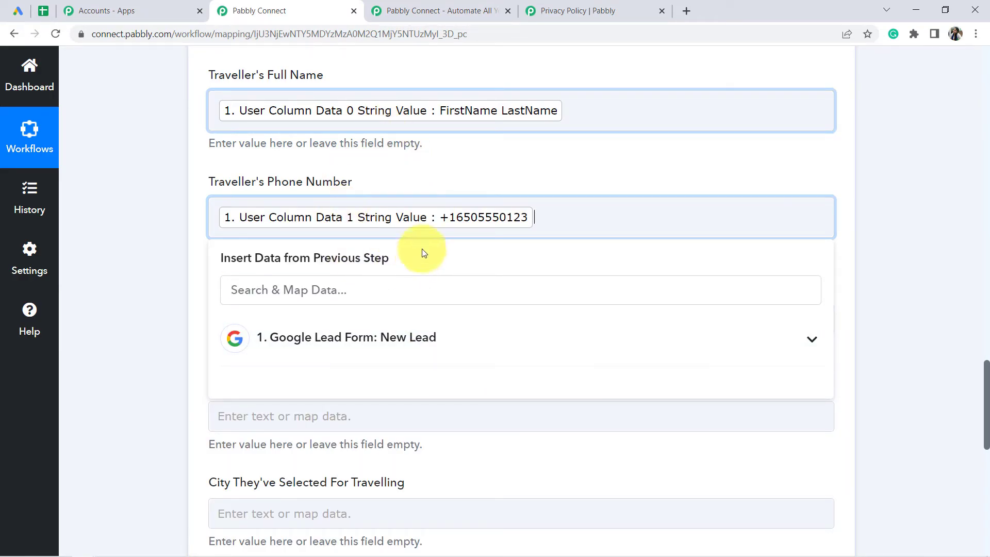
left_click(100, 275)
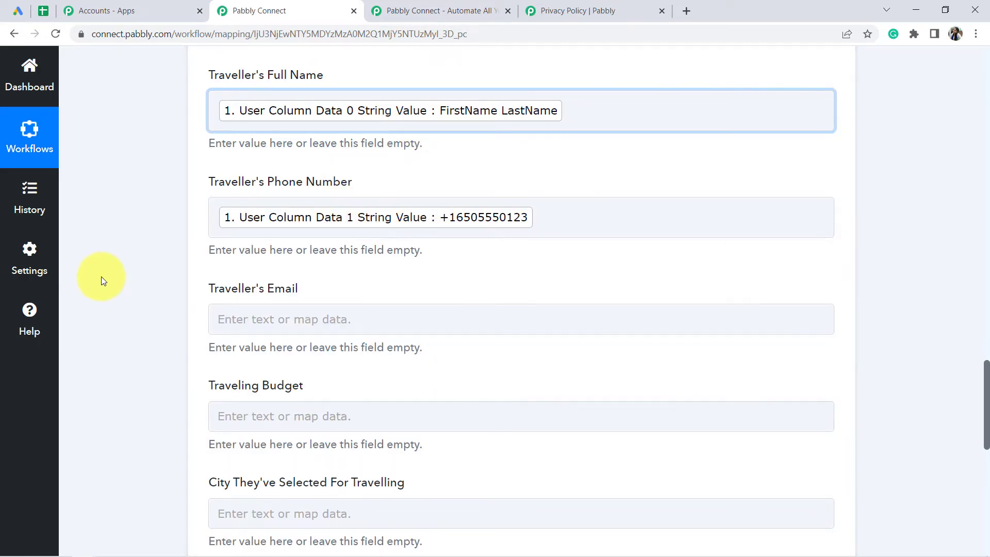
Map the lead's email into Traveller's Email and the 30K= value into Traveling Budget.
left_click(241, 318)
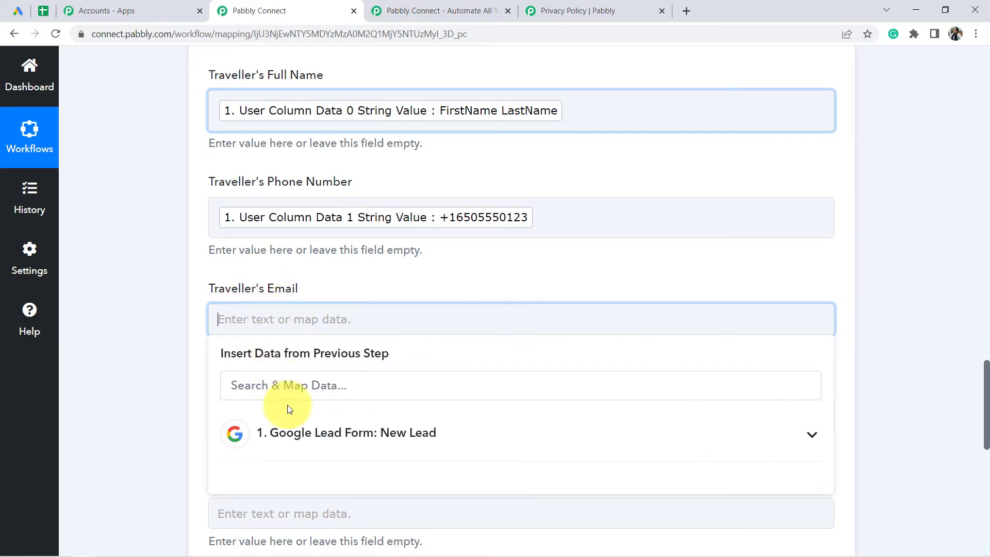
left_click(291, 436)
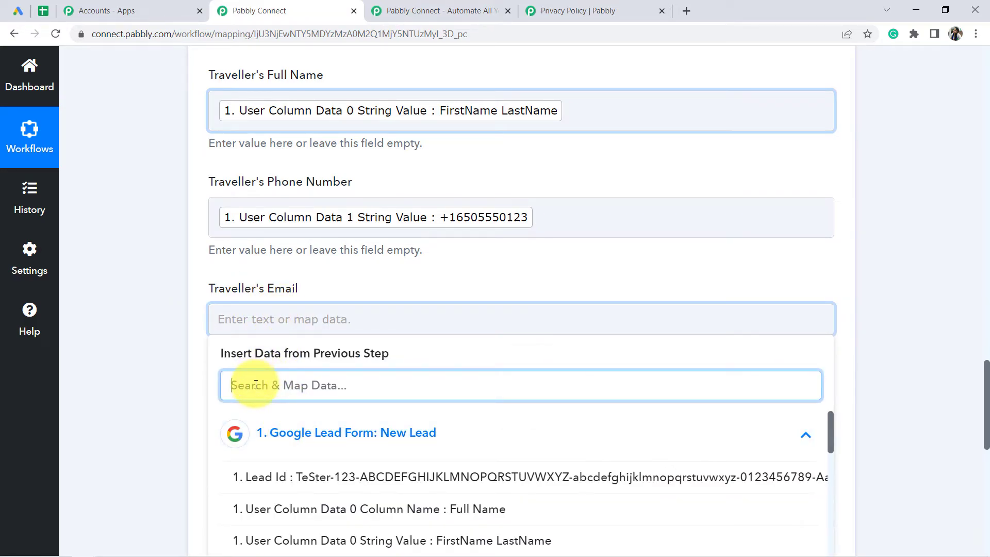
type("@")
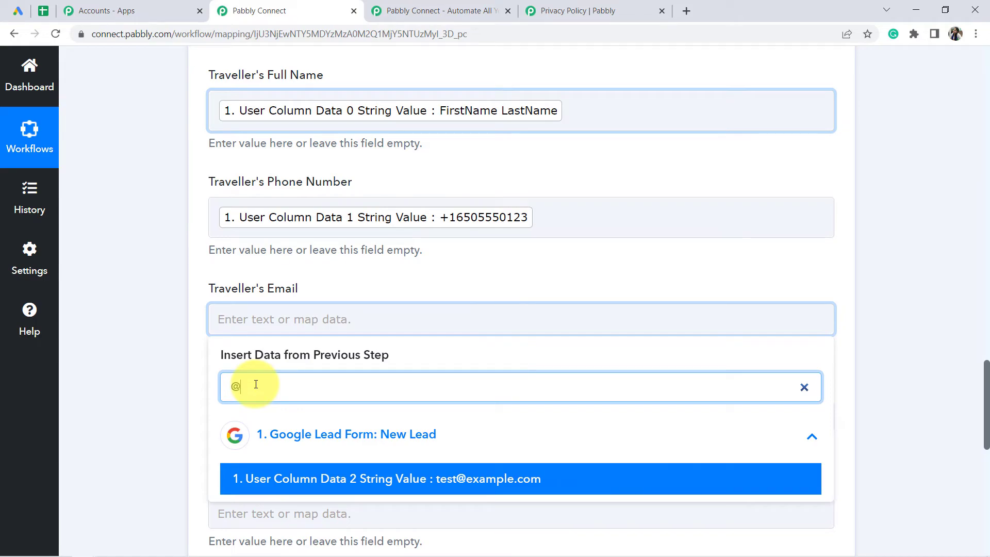
left_click(487, 484)
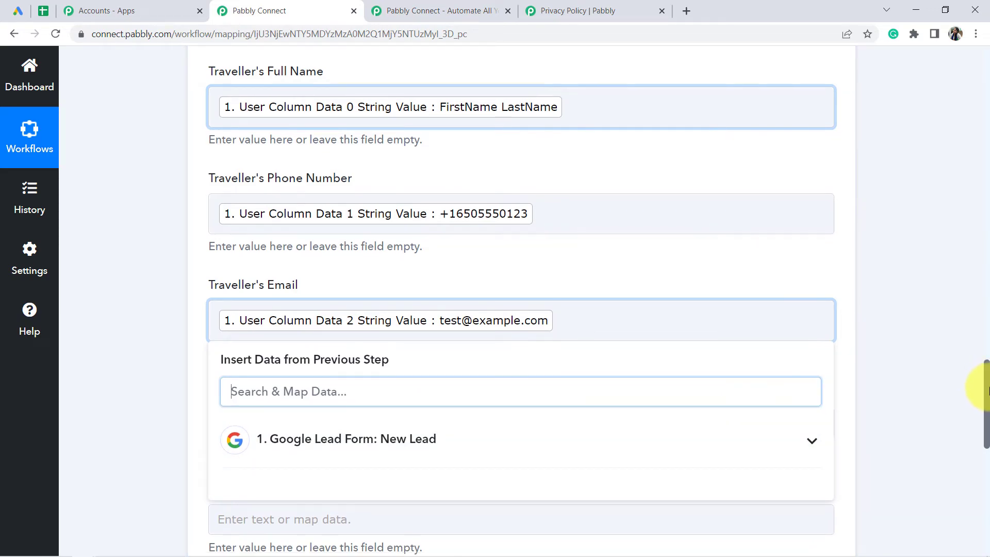
left_click_drag(981, 379, 982, 407)
left_click(143, 233)
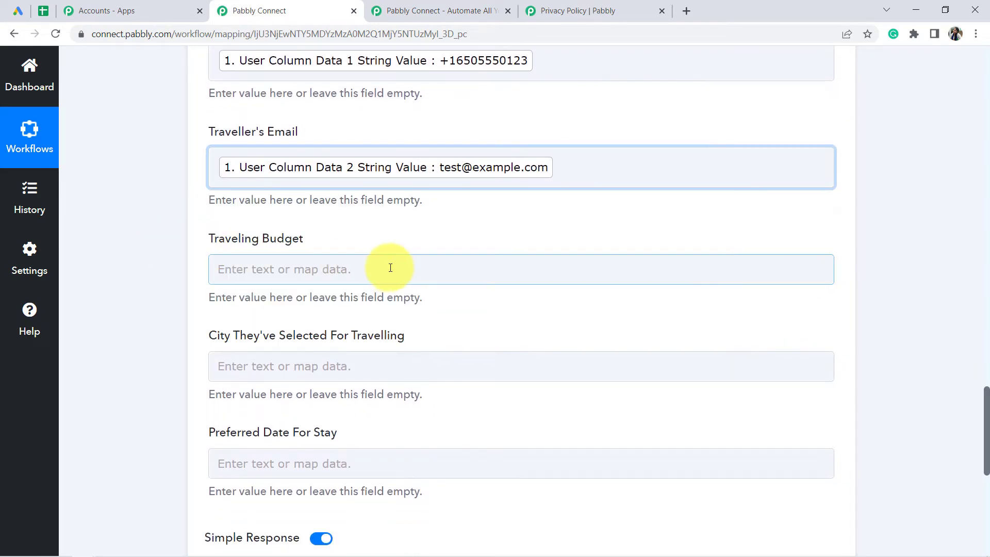
left_click(268, 271)
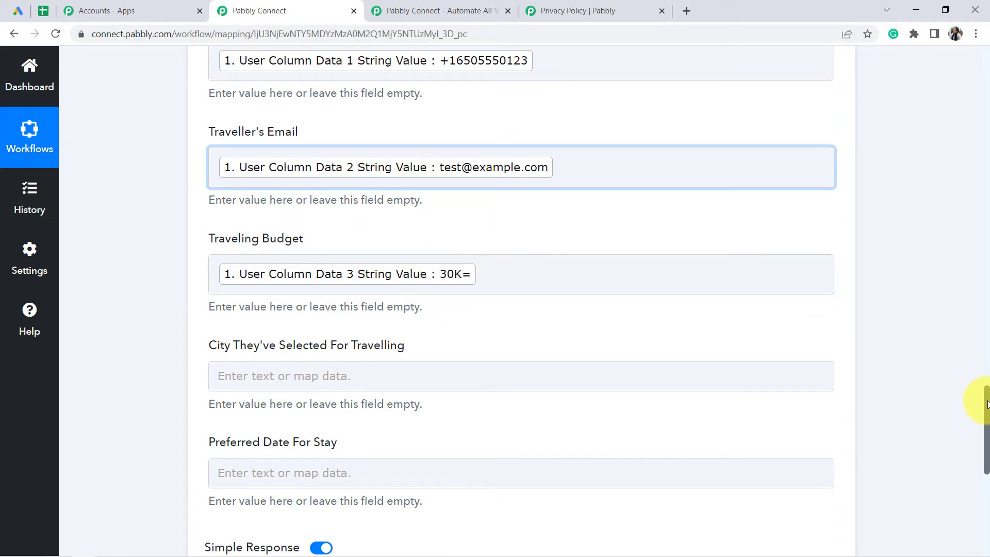
left_click_drag(986, 403, 979, 420)
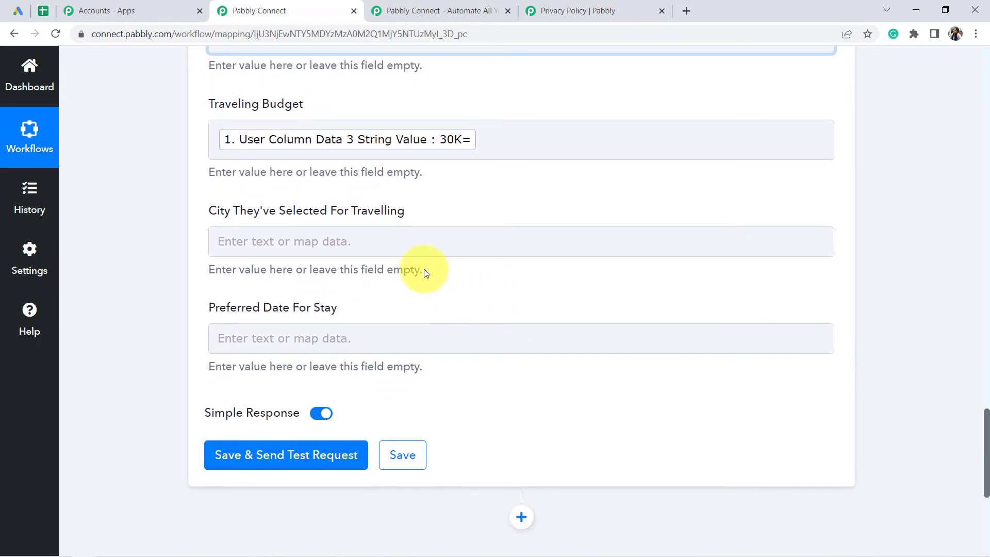
Map the lead's Sikkim answer into City They've Selected For Travelling.
left_click(338, 242)
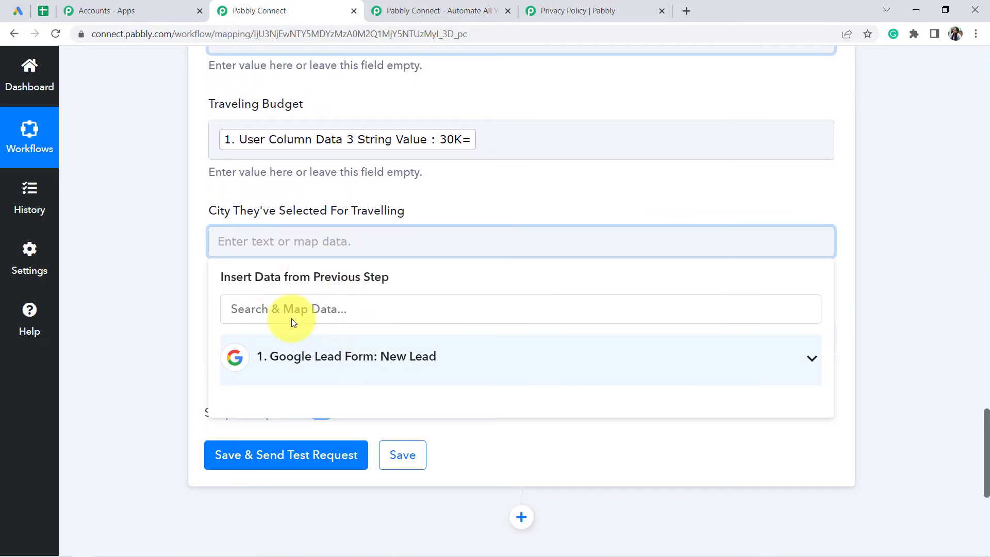
left_click(293, 321)
type("sikk")
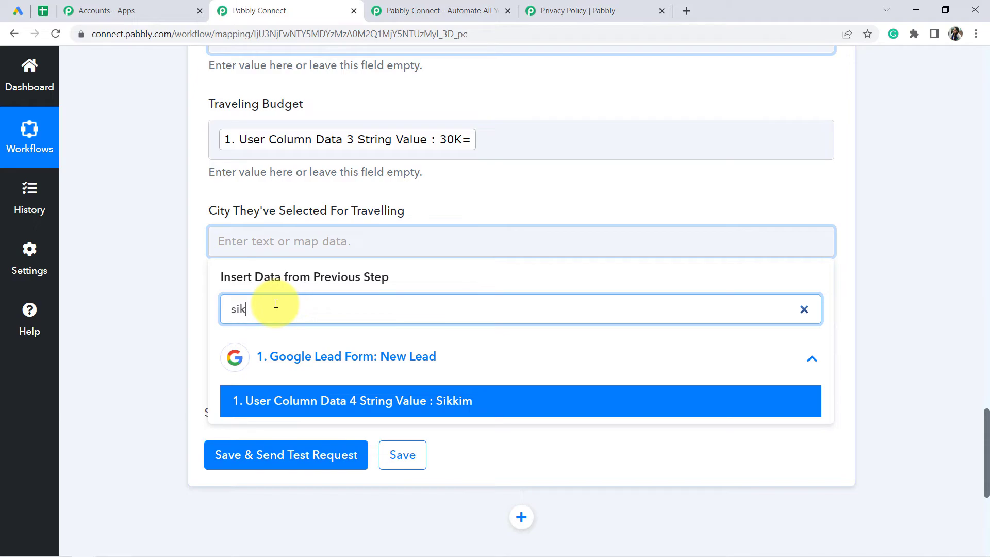
left_click(439, 401)
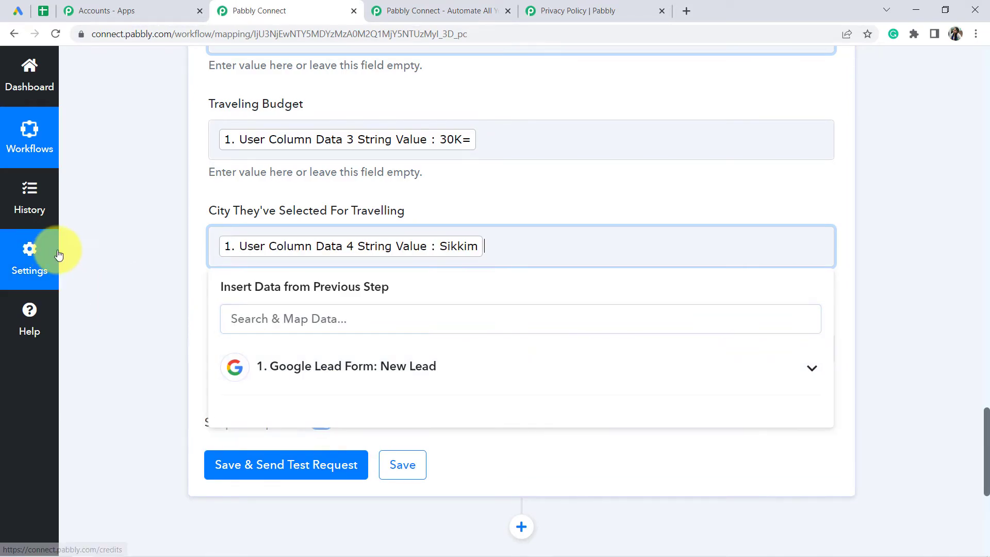
left_click(119, 266)
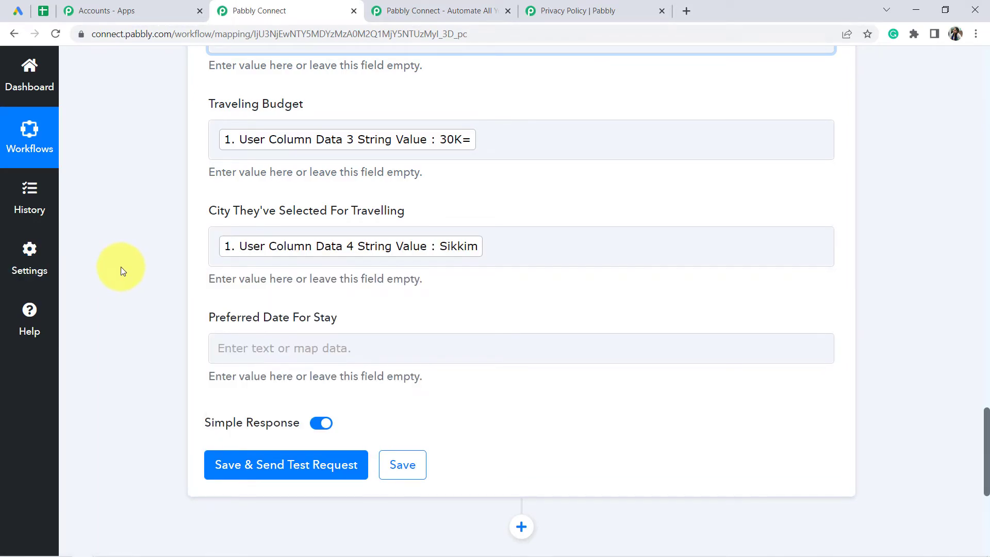
Map the Example answer value into Preferred Date For Stay.
left_click(253, 348)
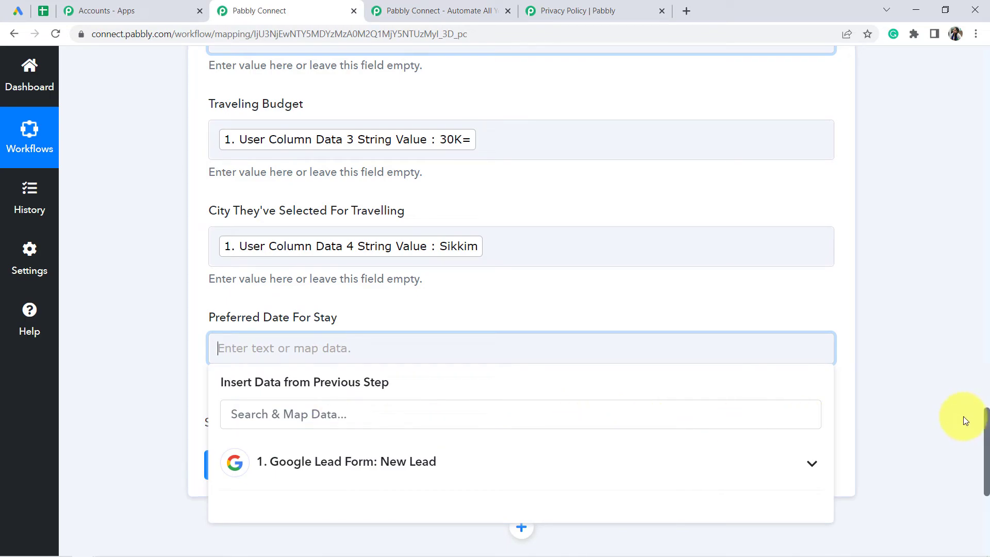
scroll(982, 436, "down", 2)
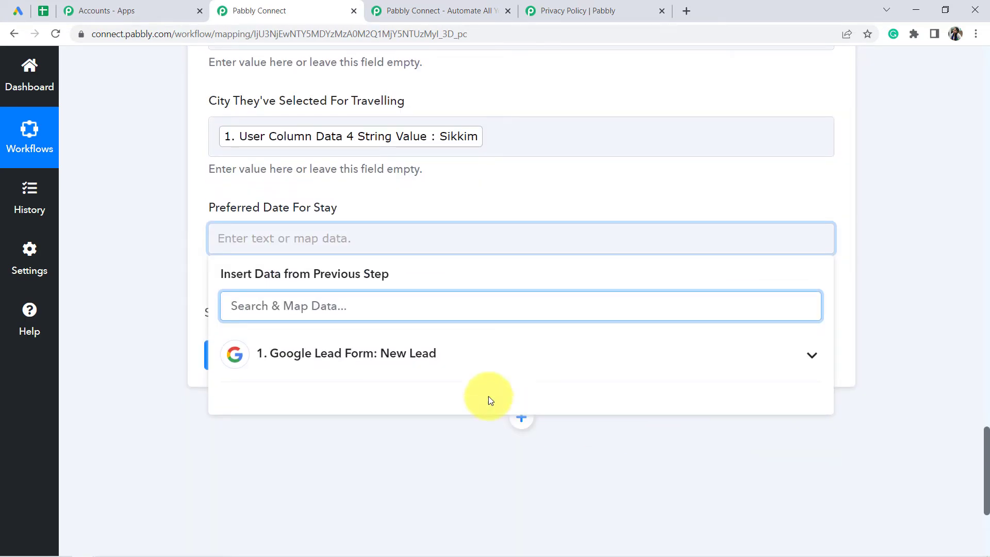
left_click(394, 351)
left_click_drag(830, 355, 832, 457)
left_click(548, 426)
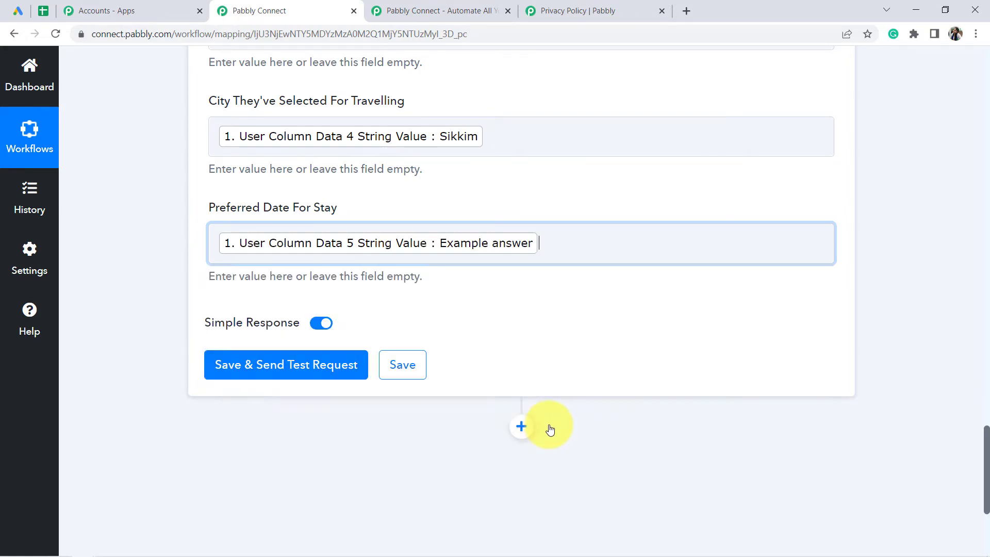
left_click(180, 261)
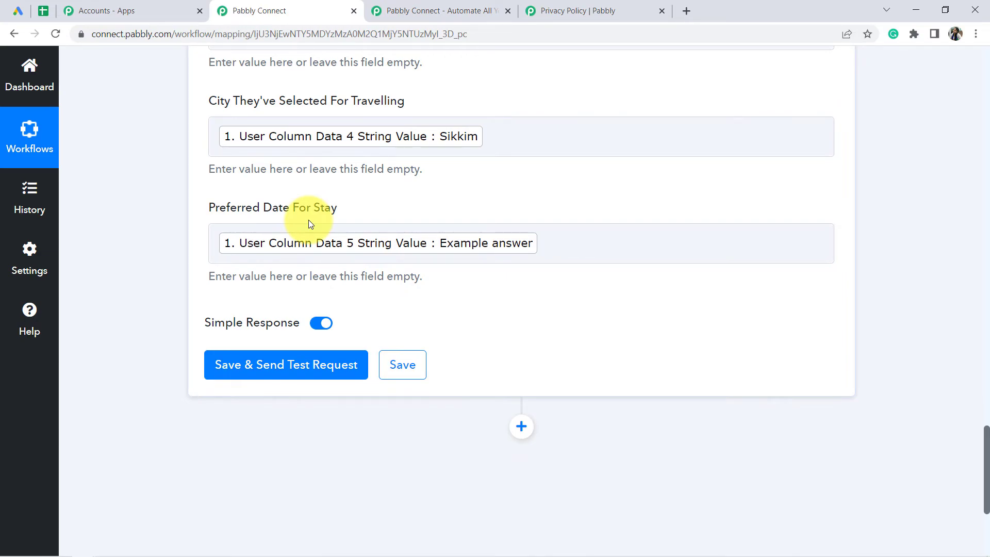
Save the action and send a test row to the sheet.
left_click(288, 403)
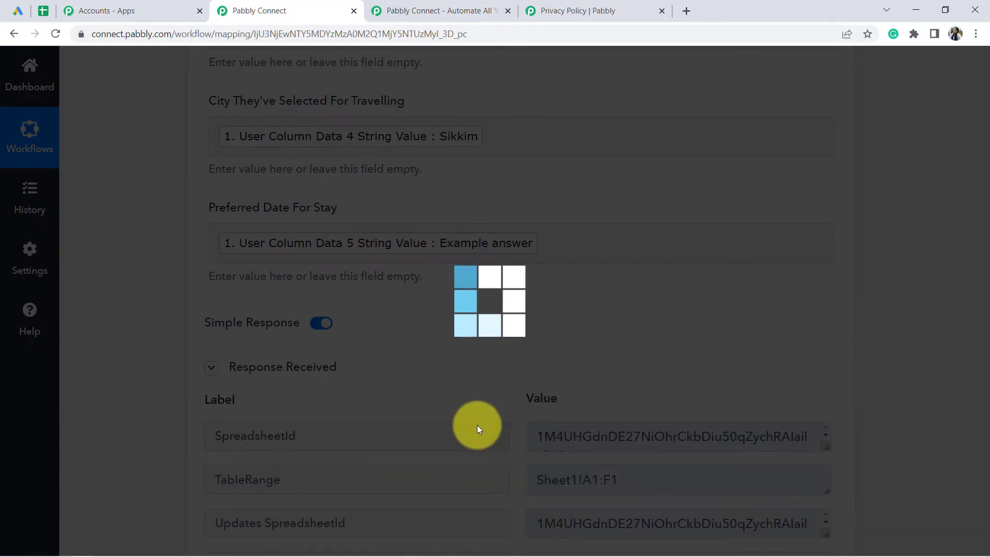
scroll(474, 417, "down", 1)
scroll(480, 410, "up", 3)
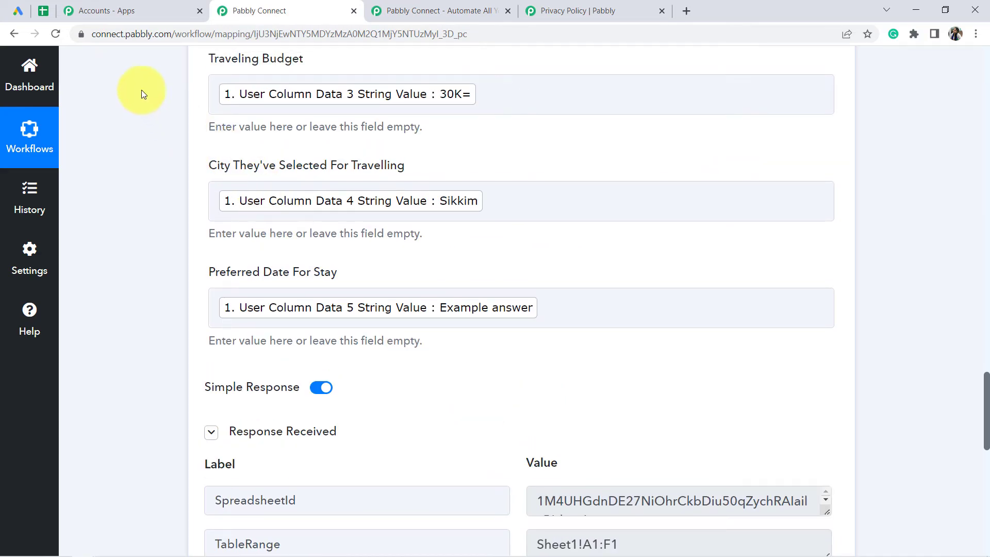
left_click(50, 13)
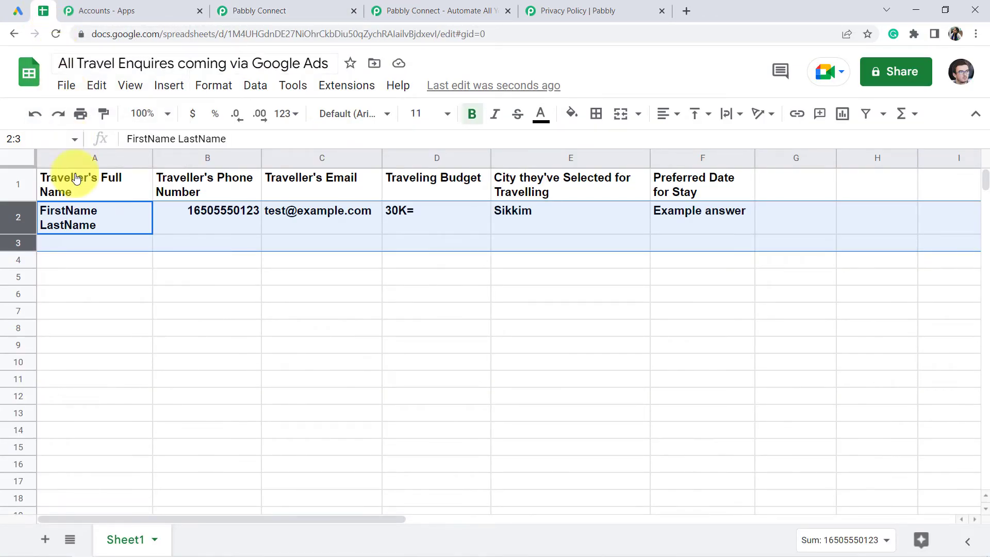
left_click(148, 318)
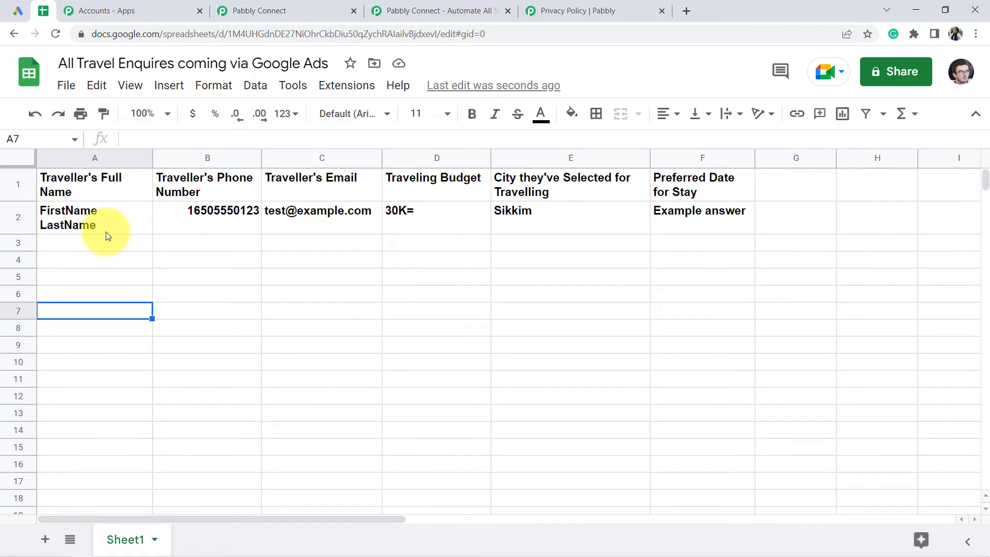
left_click(132, 224)
left_click_drag(161, 230, 818, 228)
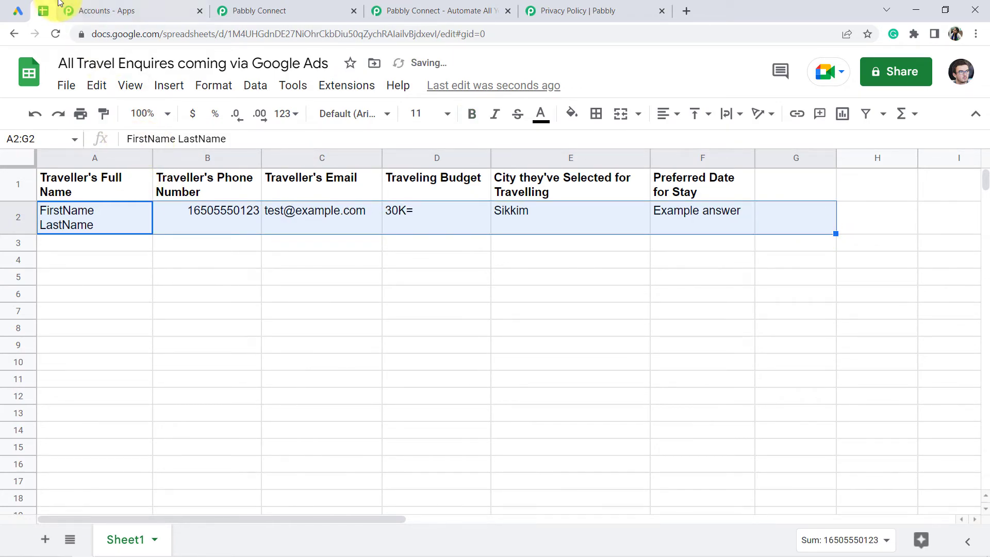
left_click(277, 9)
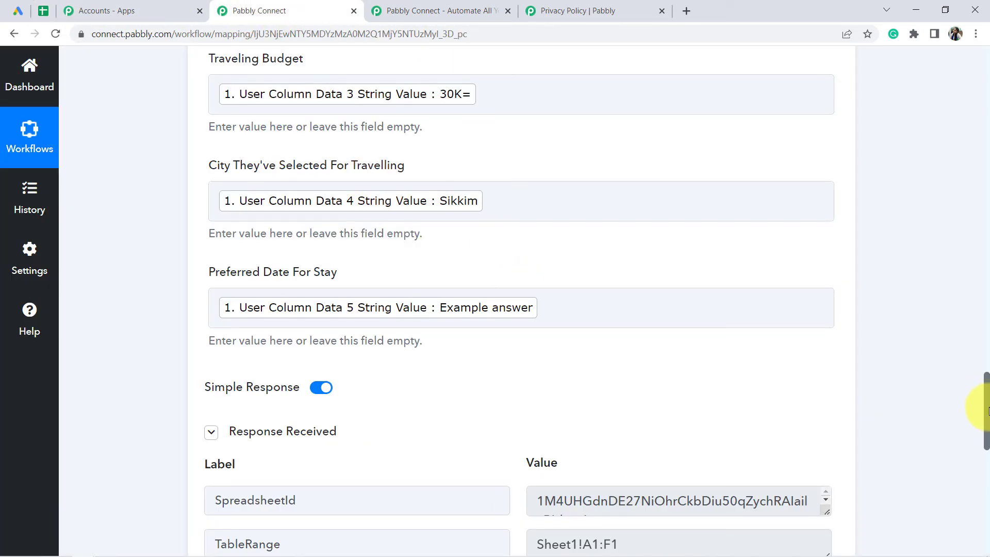
Scroll through the Google Sheets action, collapsing and re-expanding it.
left_click_drag(985, 391, 986, 88)
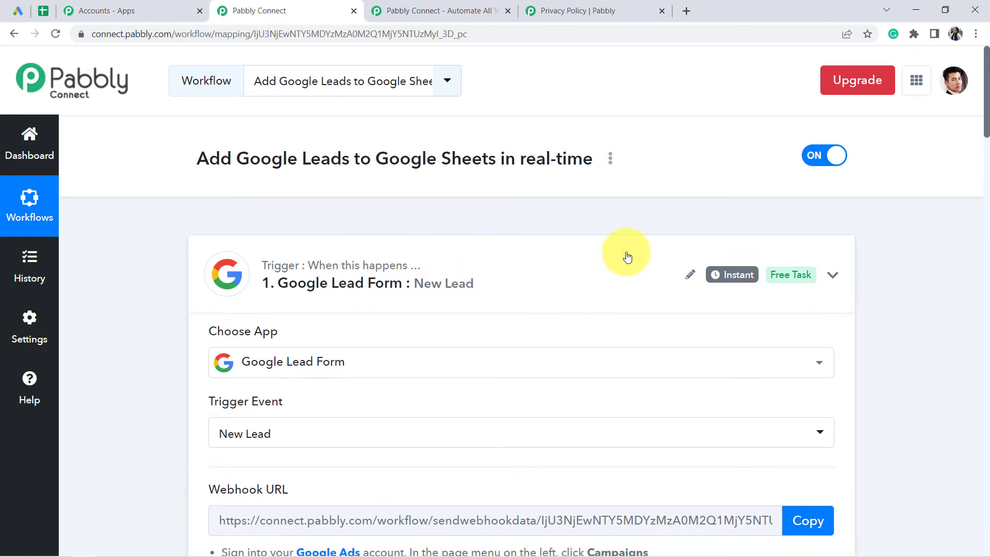
left_click_drag(979, 133, 979, 161)
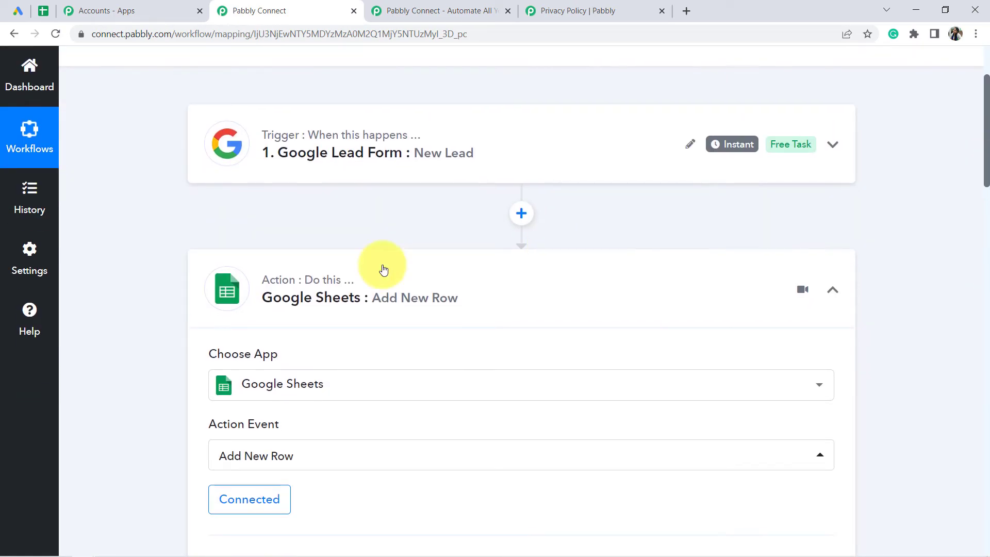
left_click(330, 292)
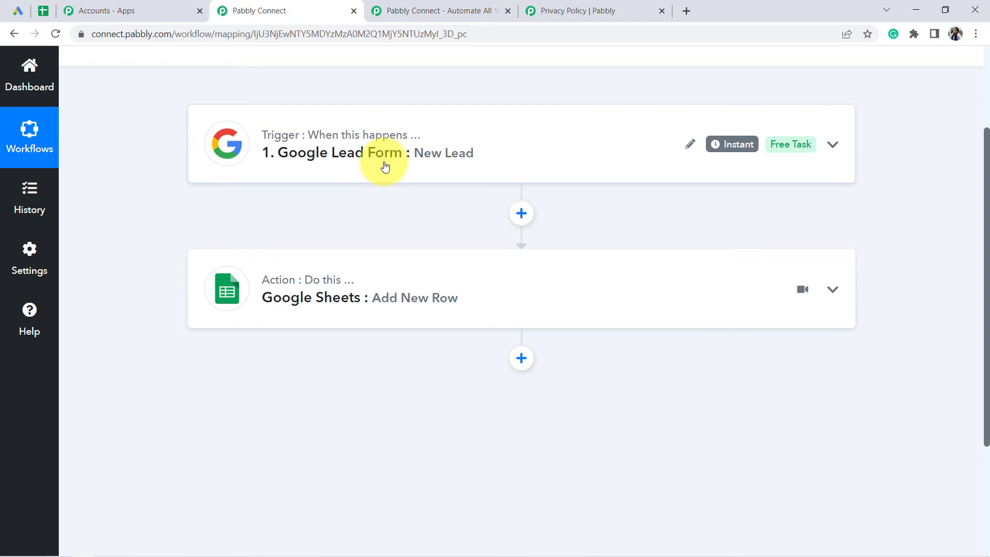
left_click(346, 294)
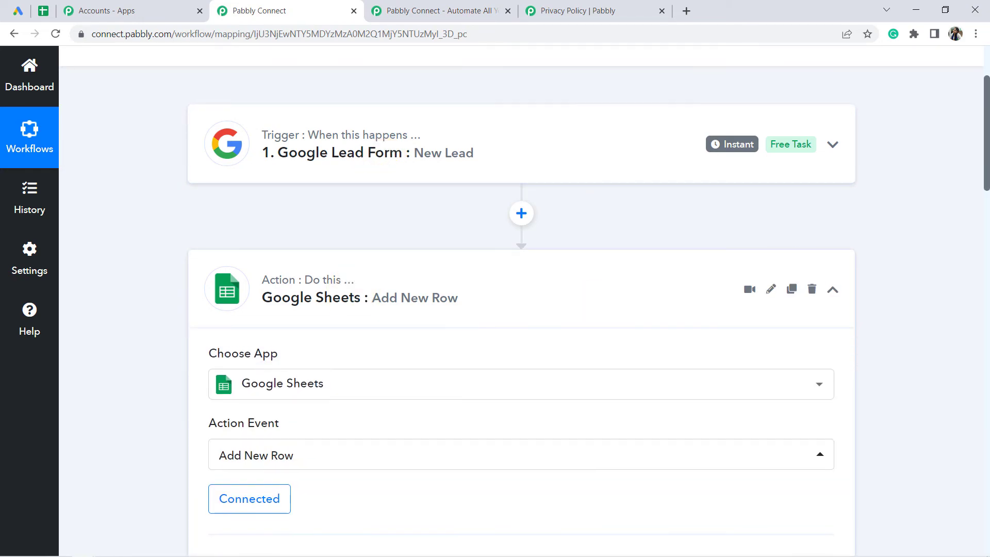
left_click_drag(985, 112, 985, 233)
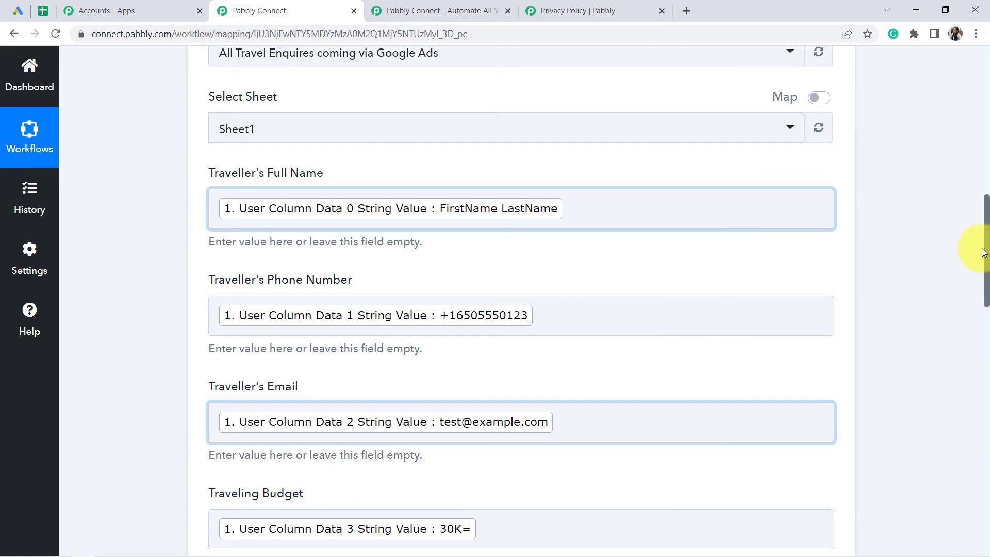
left_click_drag(983, 253, 983, 139)
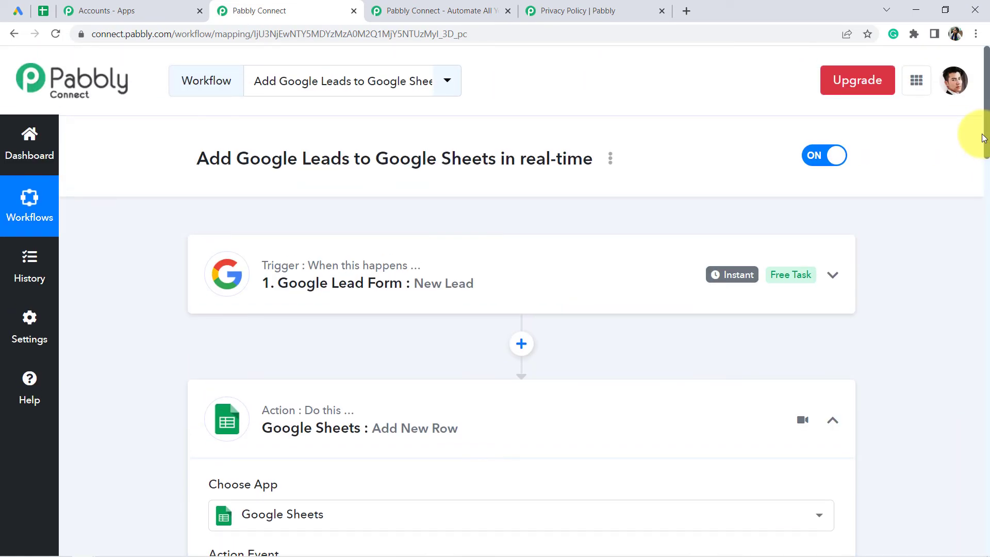
left_click_drag(983, 138, 967, 263)
scroll(579, 230, "down", 3)
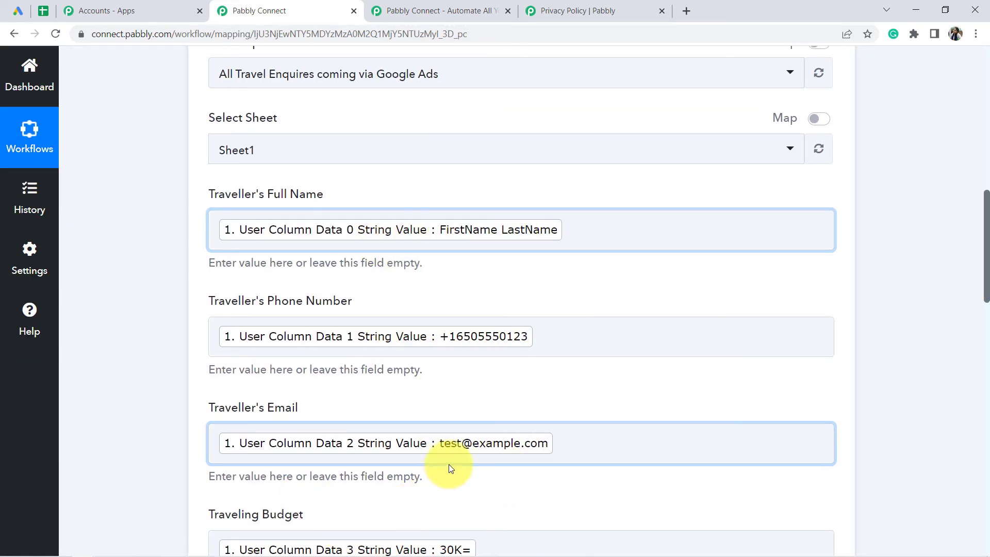
Check the empty row 3 below the test row, then collapse the Google Sheets action.
left_click(42, 11)
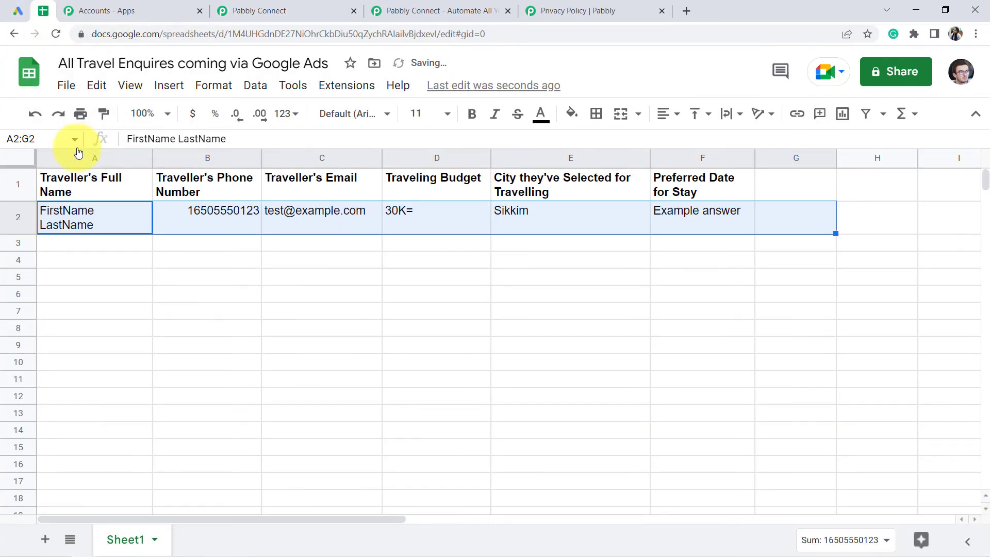
left_click(89, 257)
left_click(79, 242)
left_click_drag(254, 248, 806, 252)
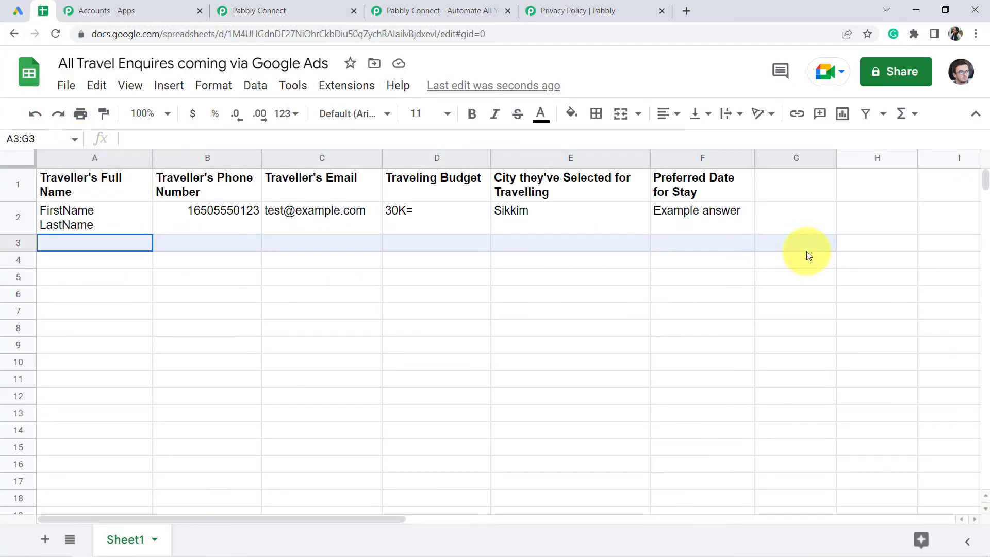
left_click(263, 11)
left_click_drag(986, 314, 984, 203)
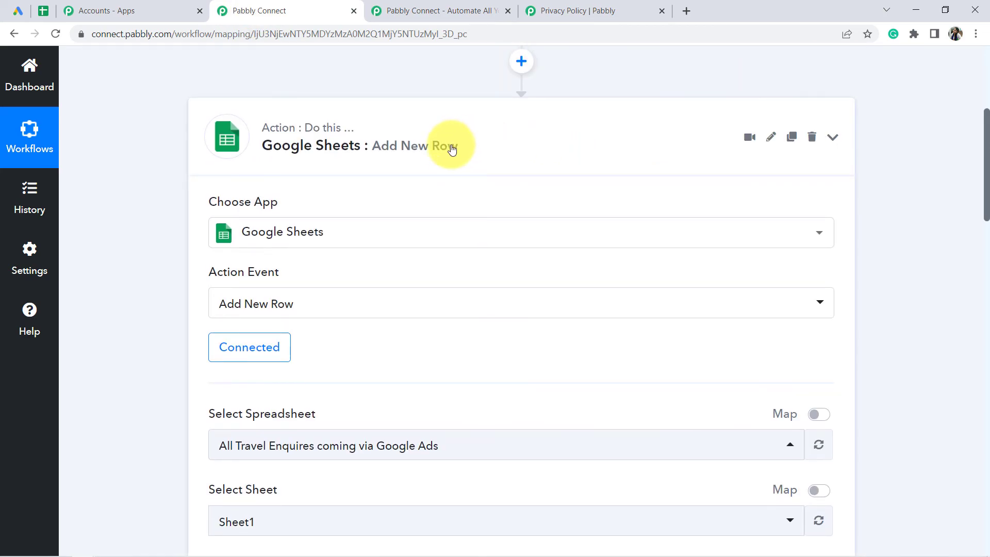
left_click(449, 148)
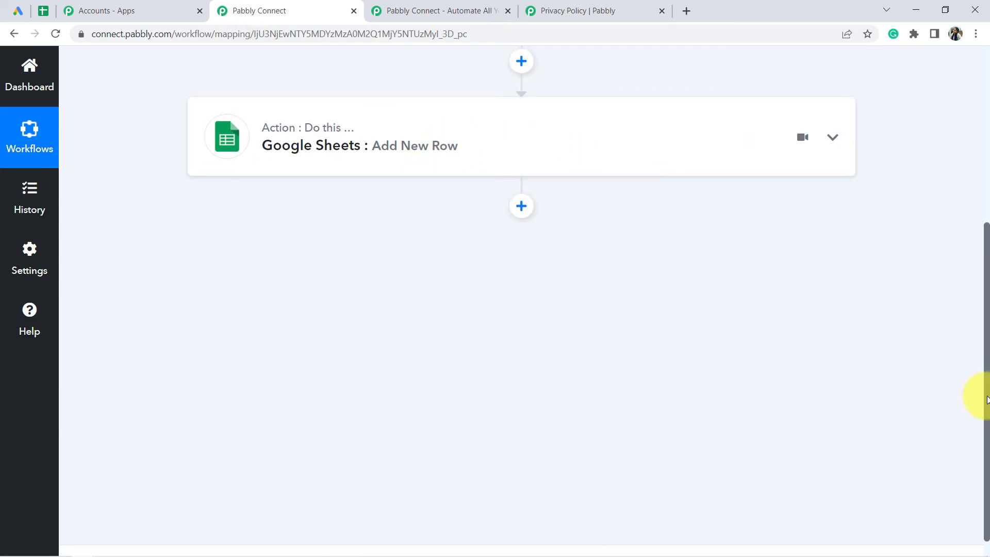
left_click_drag(986, 399, 965, 243)
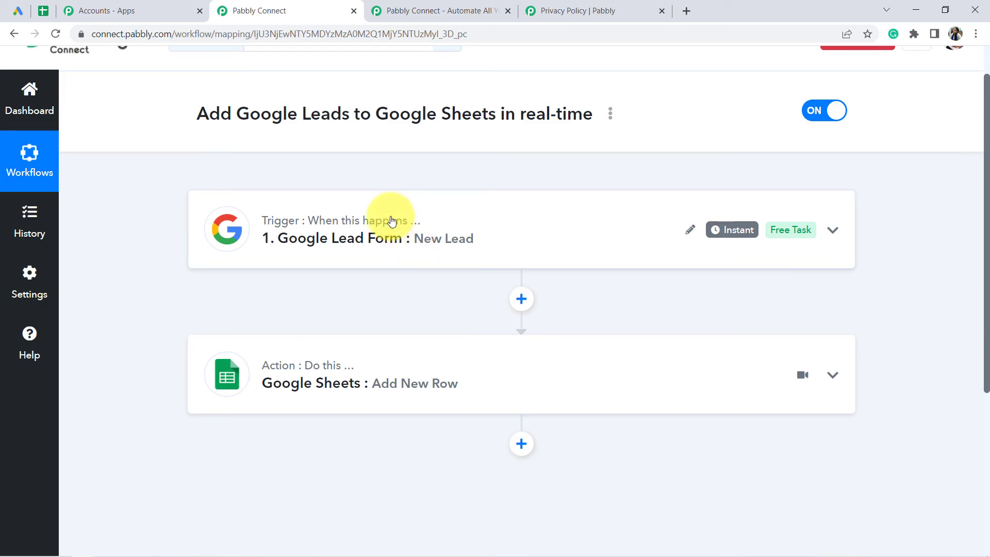
mouse_move(392, 221)
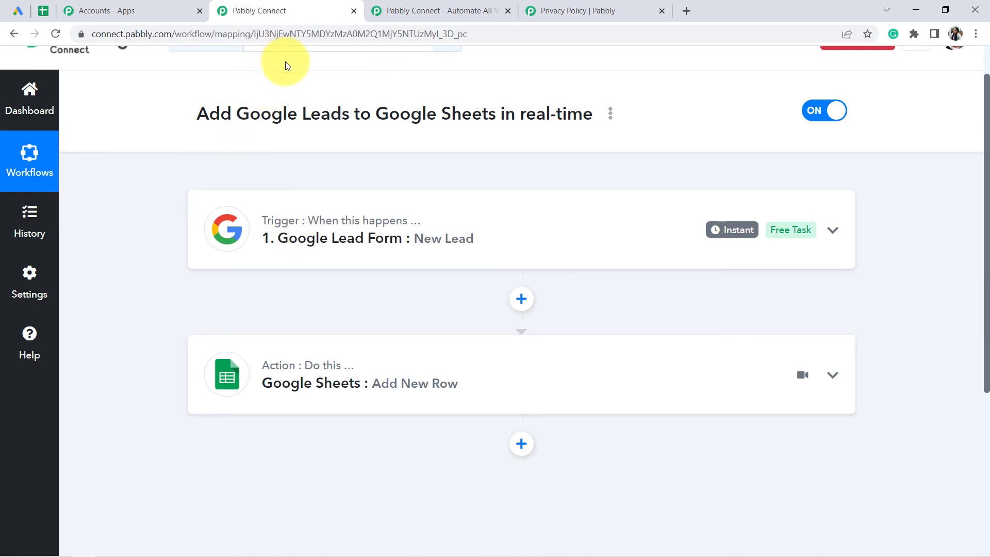
Share the workflow from its options menu and select the generated link URL.
triple_click(196, 133)
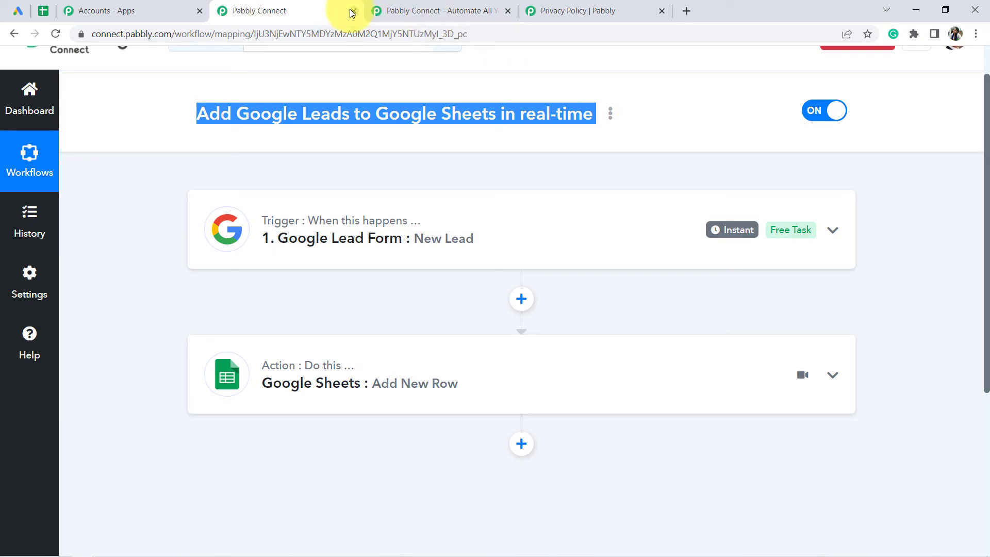
left_click(601, 115)
left_click(610, 113)
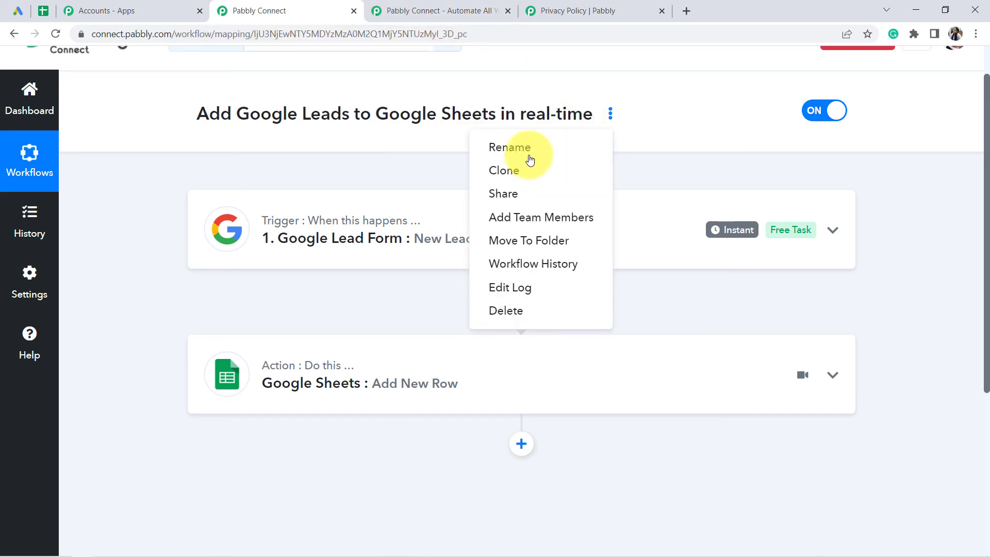
left_click(509, 200)
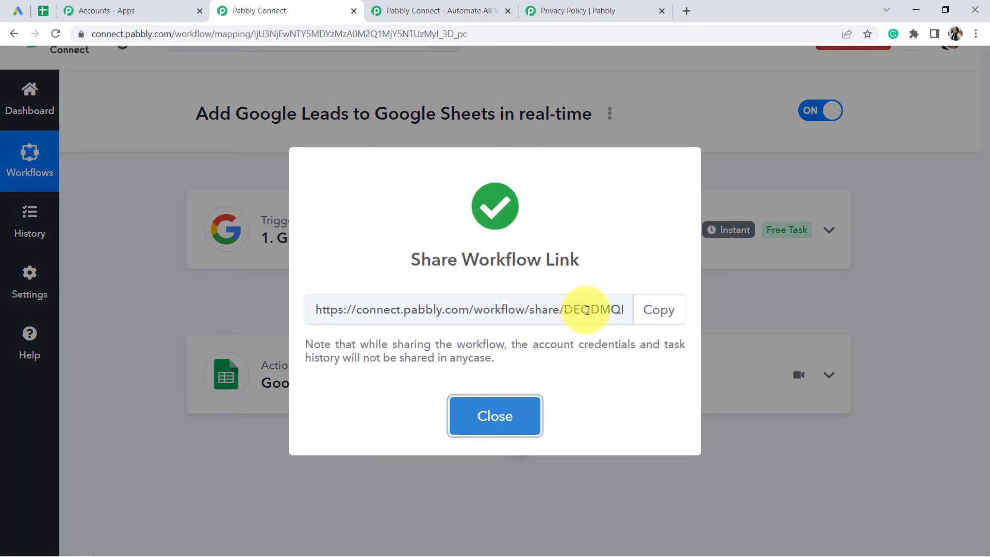
left_click_drag(586, 309, 350, 322)
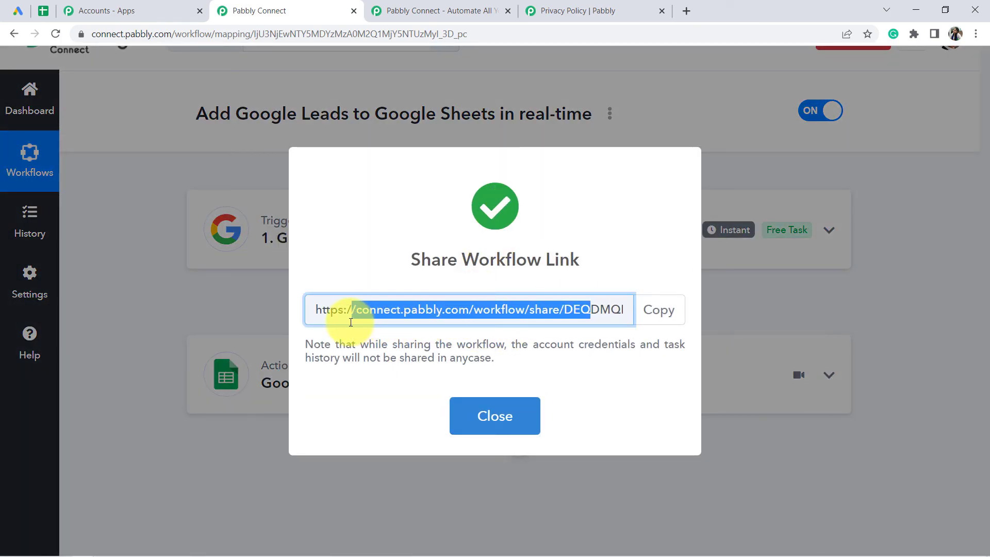